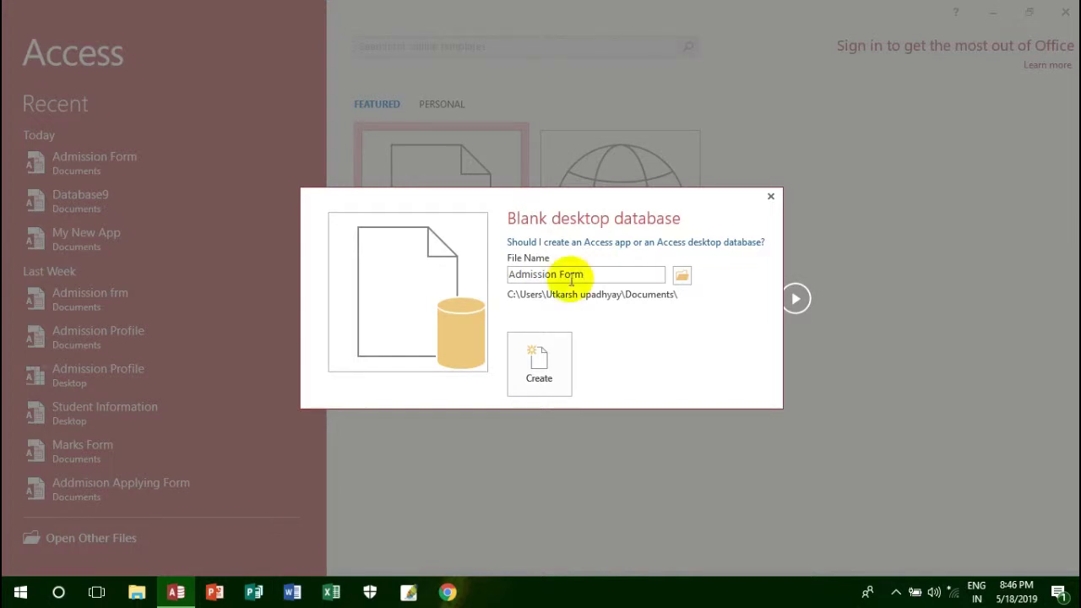
# Step: Create the blank desktop database Admission Form, replacing the existing file of that name
pyautogui.click(523, 371)
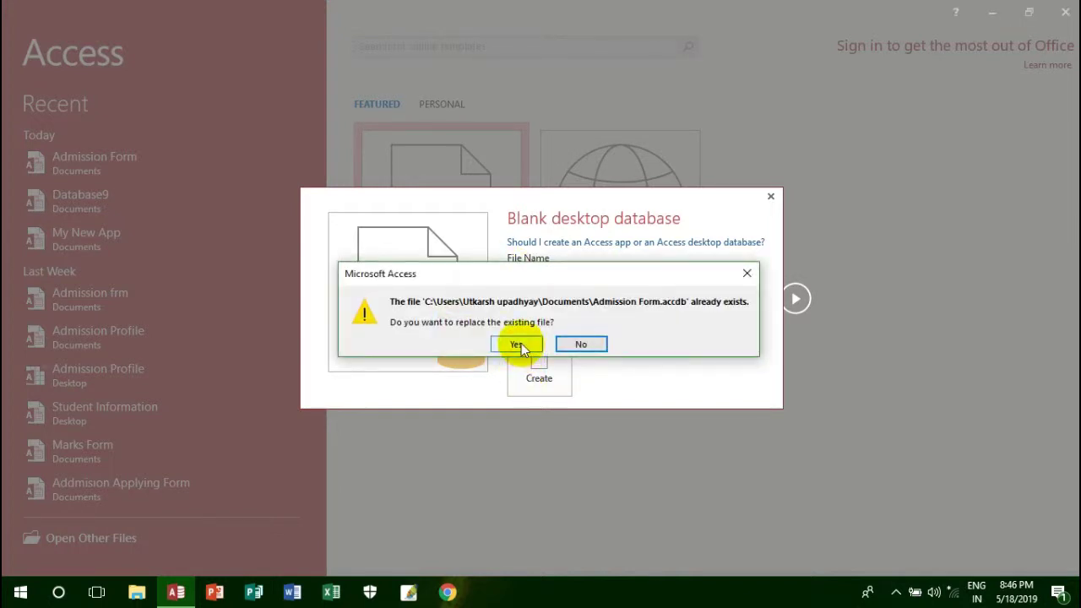
pyautogui.click(516, 344)
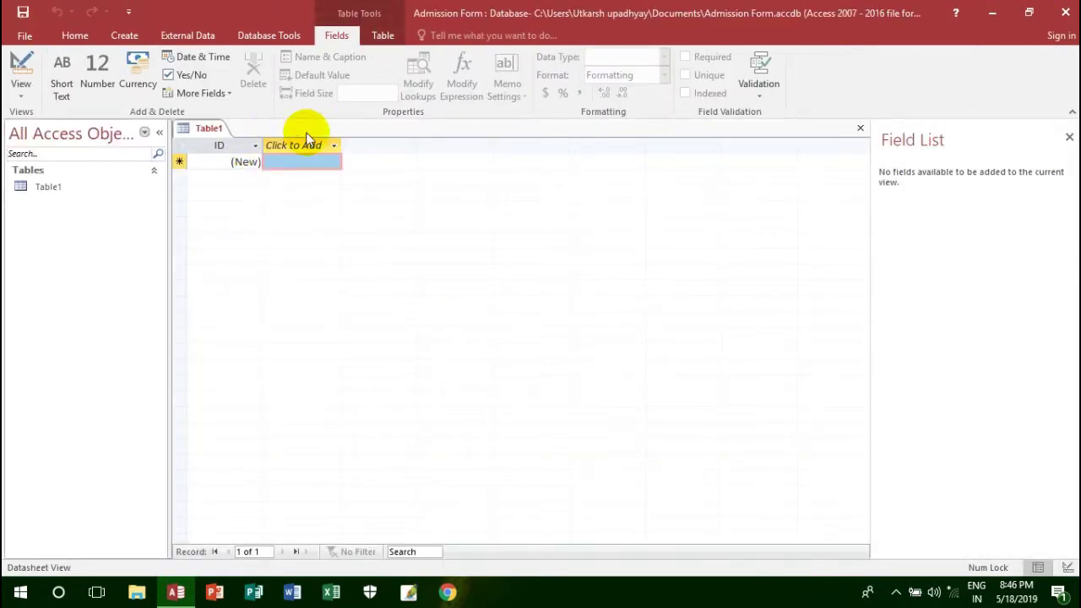
# Step: Switch the new table to Design View, saving it under the name Admission Form
pyautogui.click(81, 186)
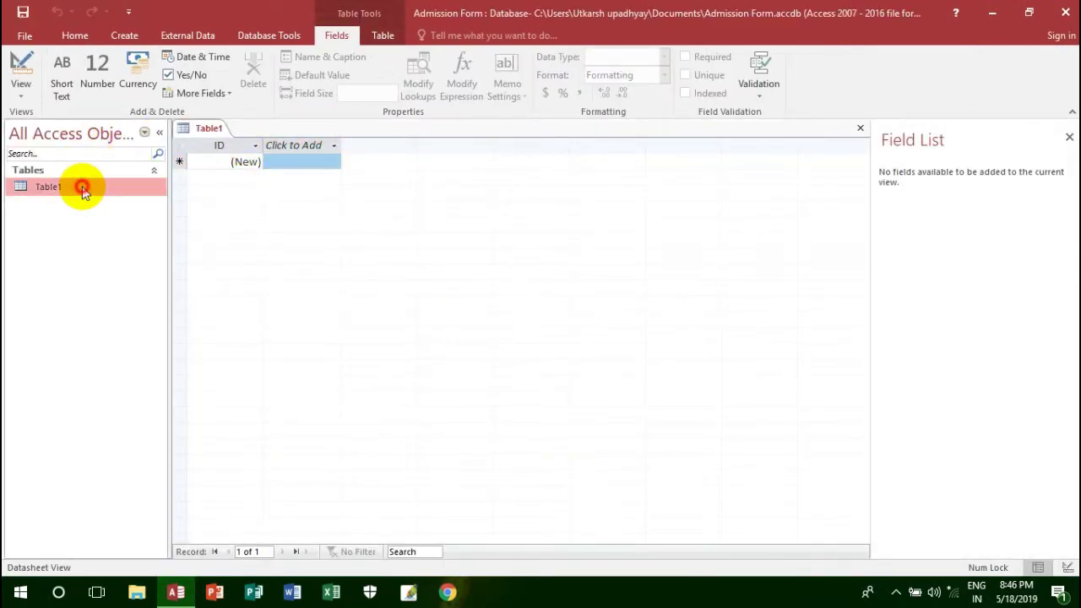
pyautogui.click(21, 84)
pyautogui.click(90, 162)
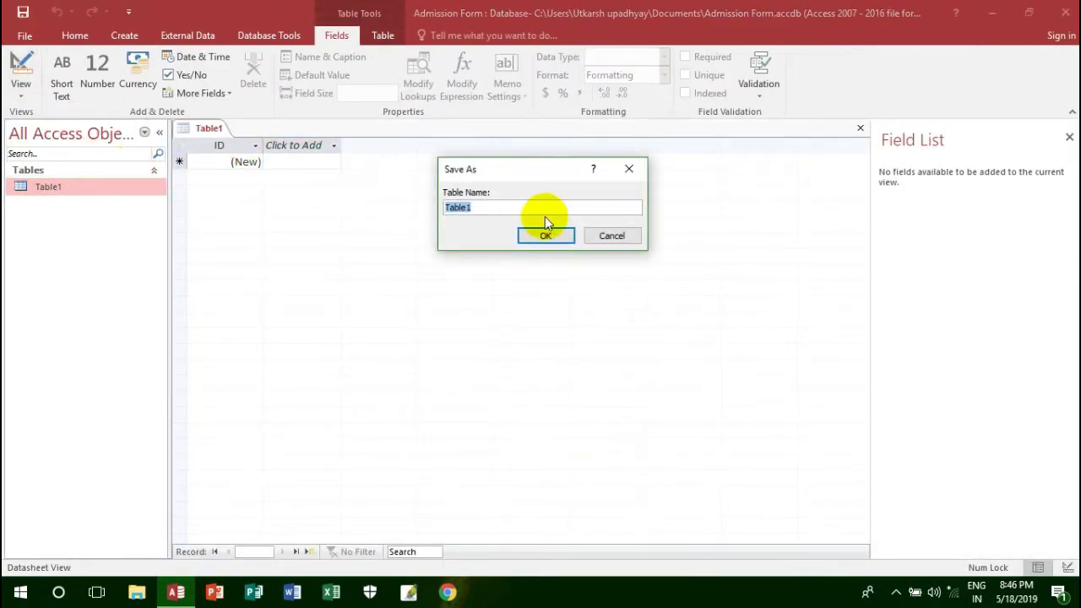
pyautogui.press('BackSpace')
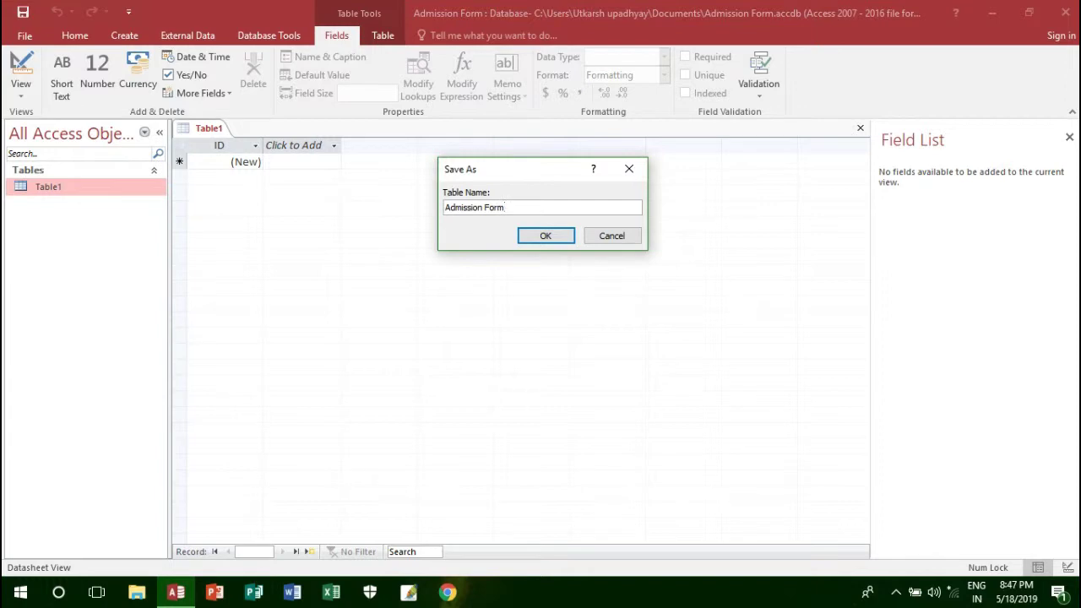
pyautogui.write('Admission Form')
pyautogui.click(554, 233)
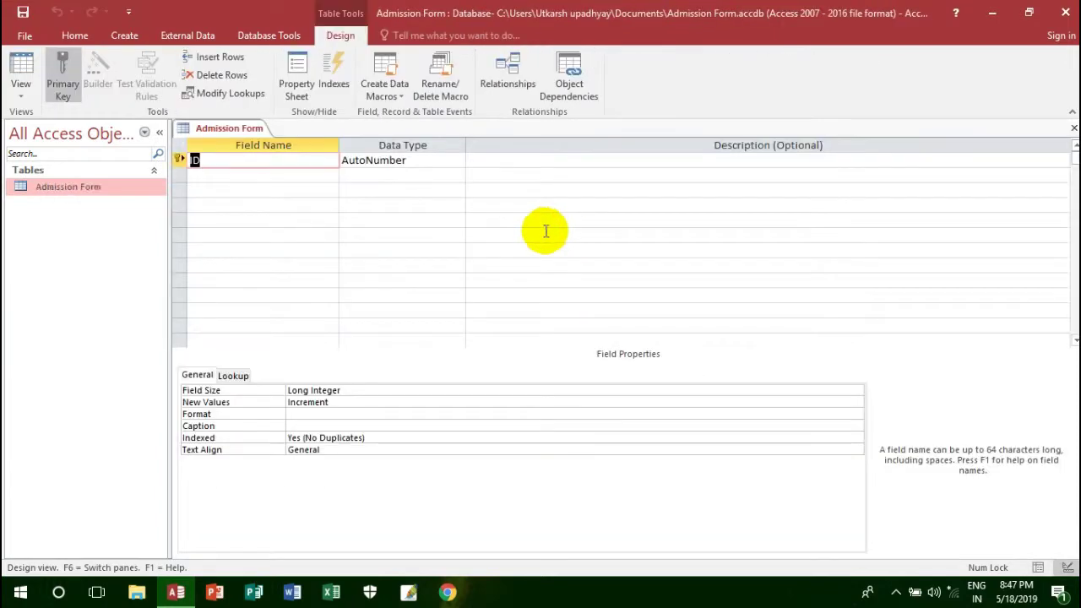
# Step: Rename the ID field to student ID and add a student age field with the Number data type
pyautogui.click(210, 161)
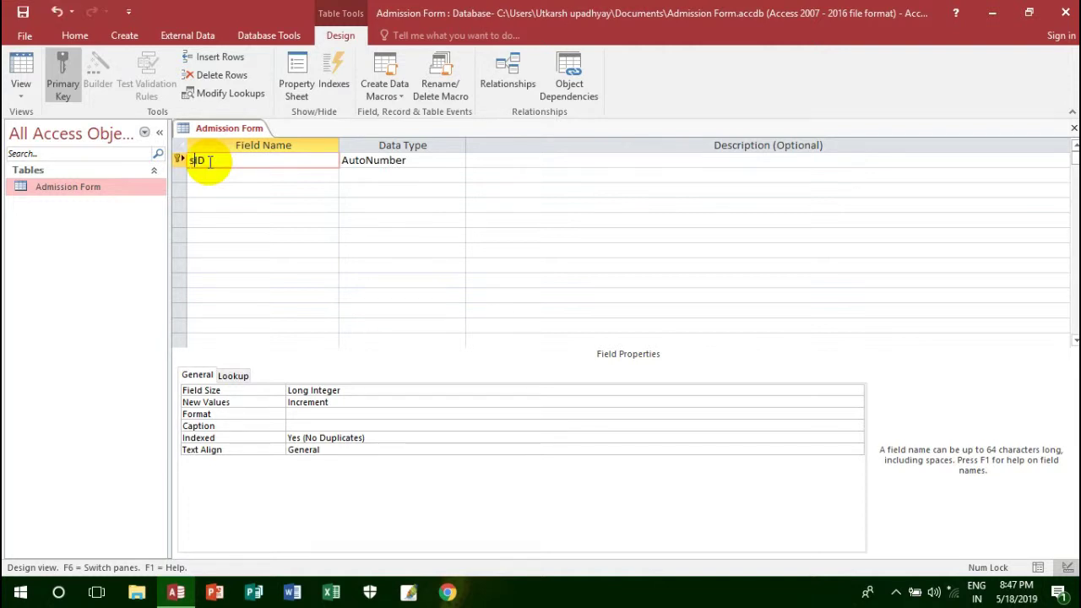
pyautogui.write('student')
pyautogui.click(211, 175)
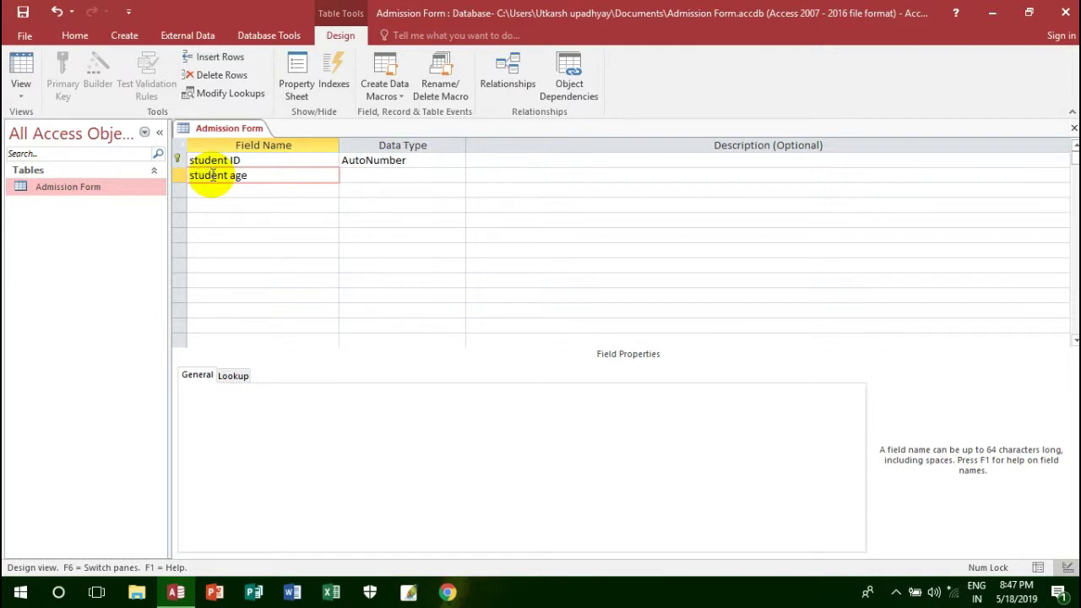
pyautogui.click(424, 175)
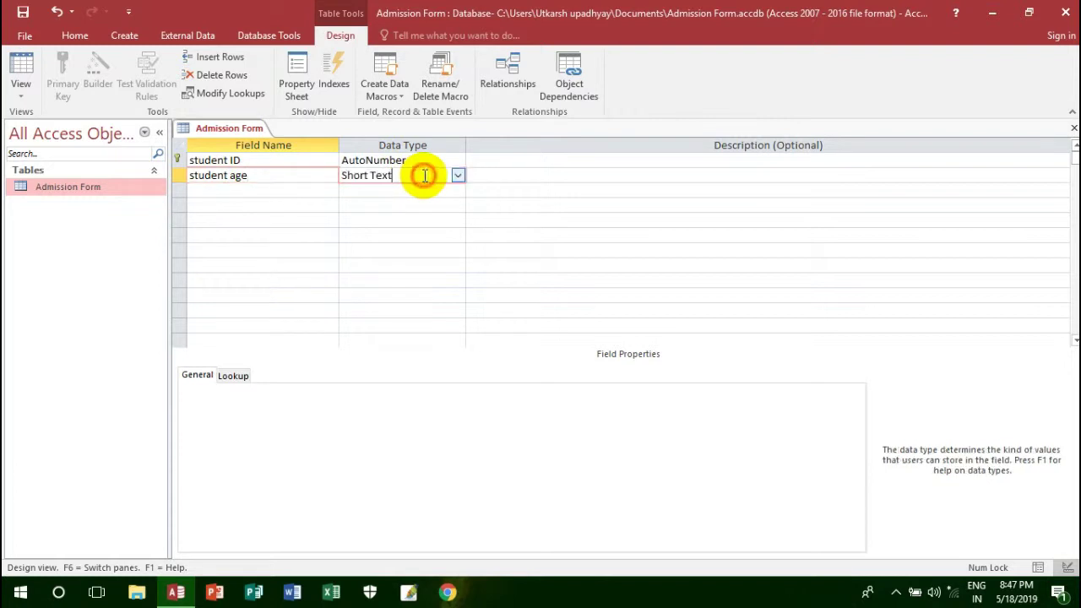
pyautogui.click(457, 175)
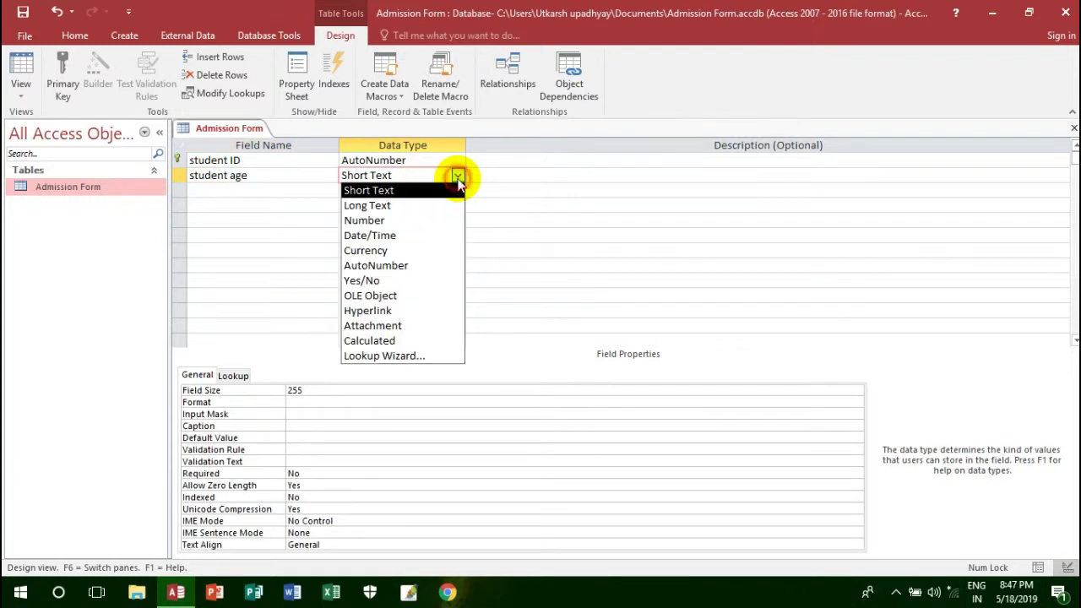
pyautogui.click(405, 221)
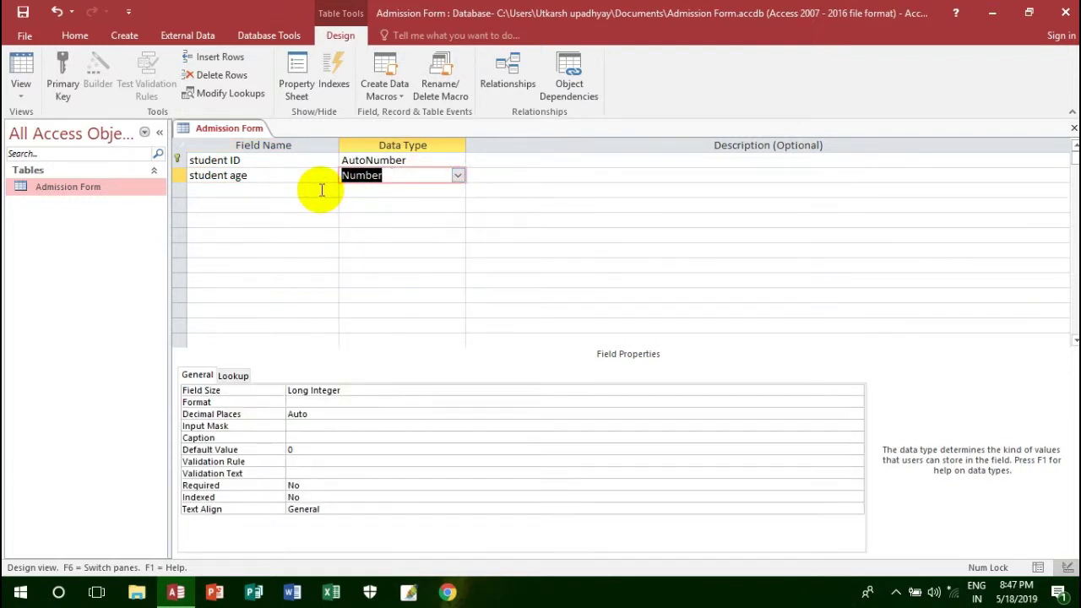
# Step: Clear the student age field's default value and set its decimal places to 3
pyautogui.click(297, 449)
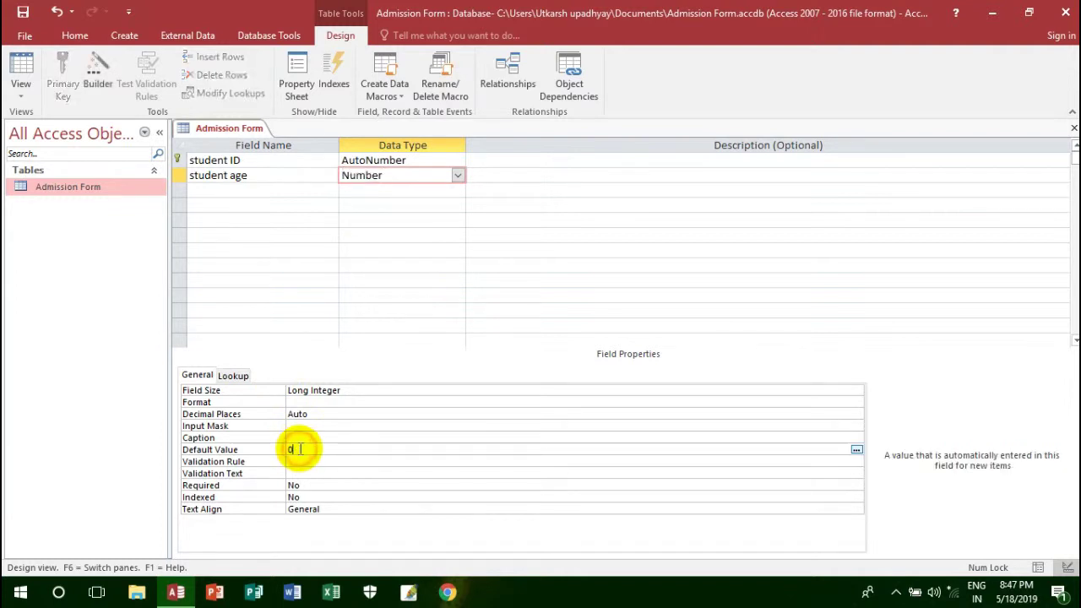
pyautogui.press('BackSpace')
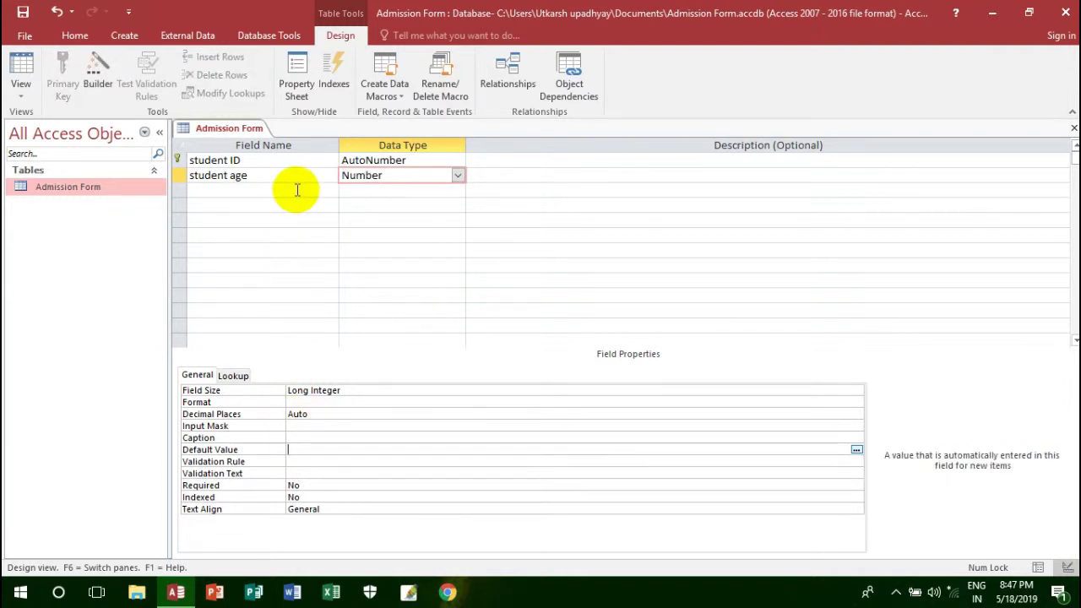
pyautogui.click(404, 414)
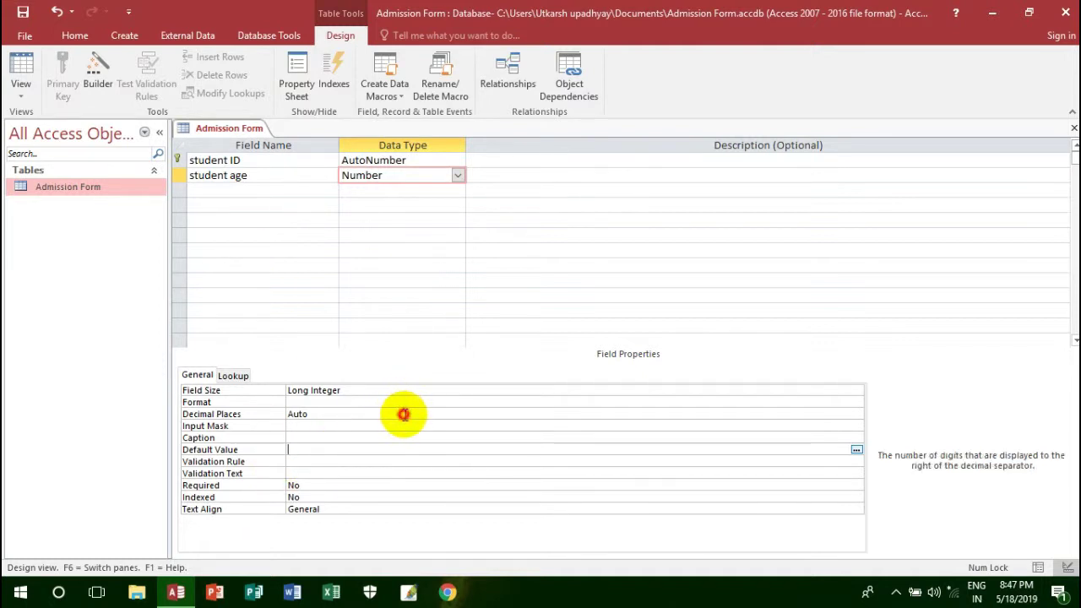
pyautogui.click(856, 414)
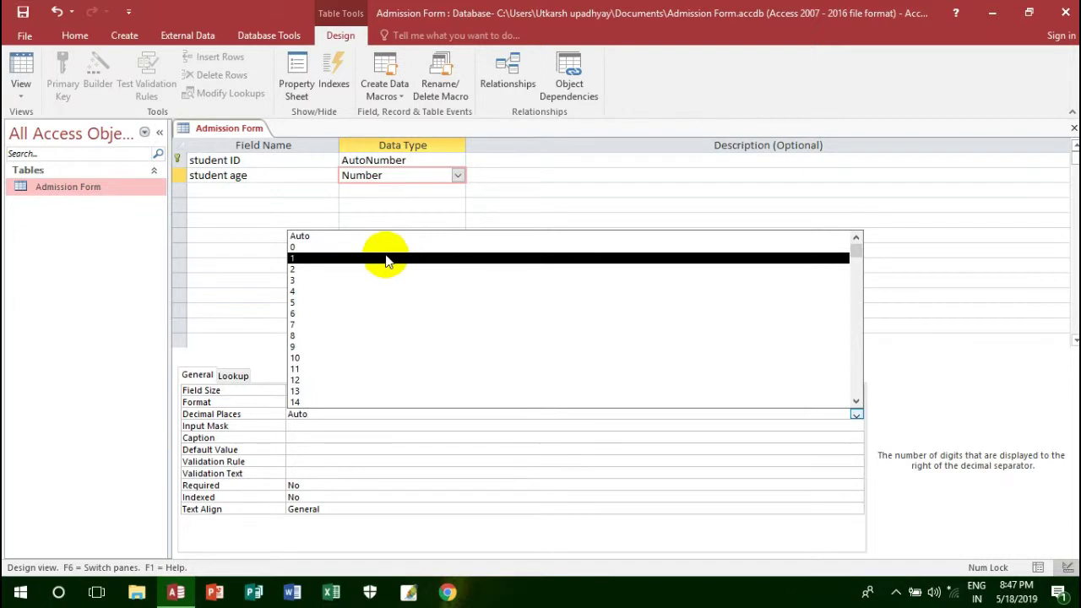
pyautogui.click(352, 282)
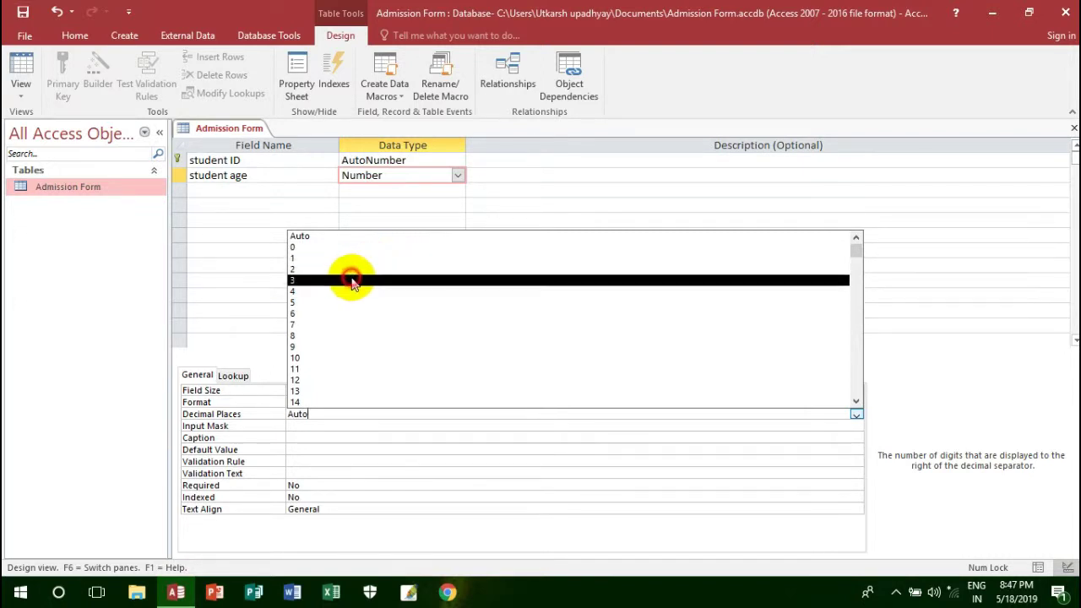
pyautogui.click(309, 414)
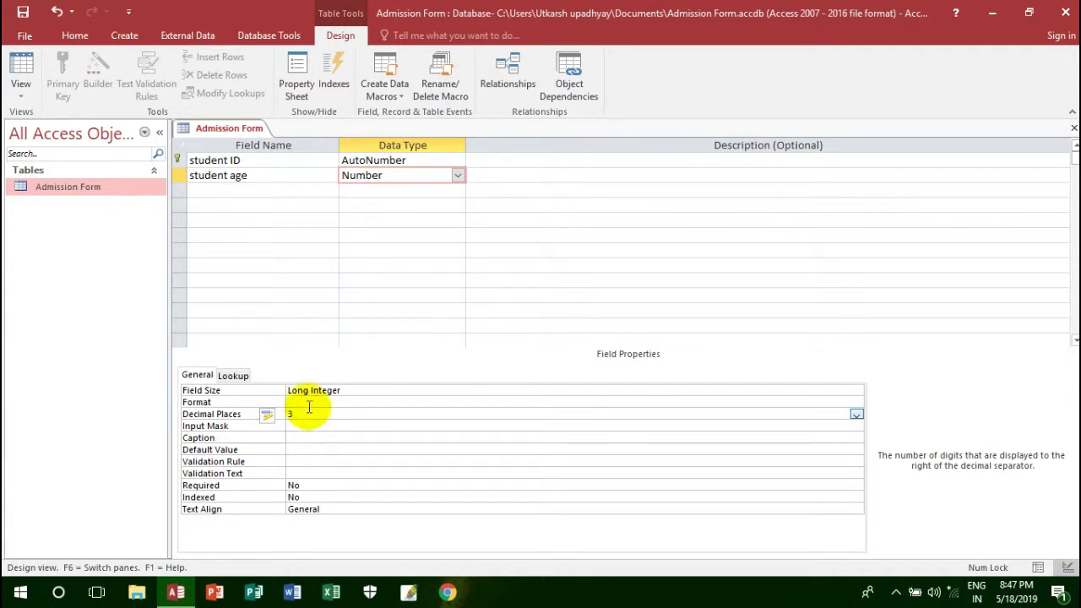
# Step: Add the Short Text fields Student name, Father Name, Mother name and Course below student age
pyautogui.click(296, 191)
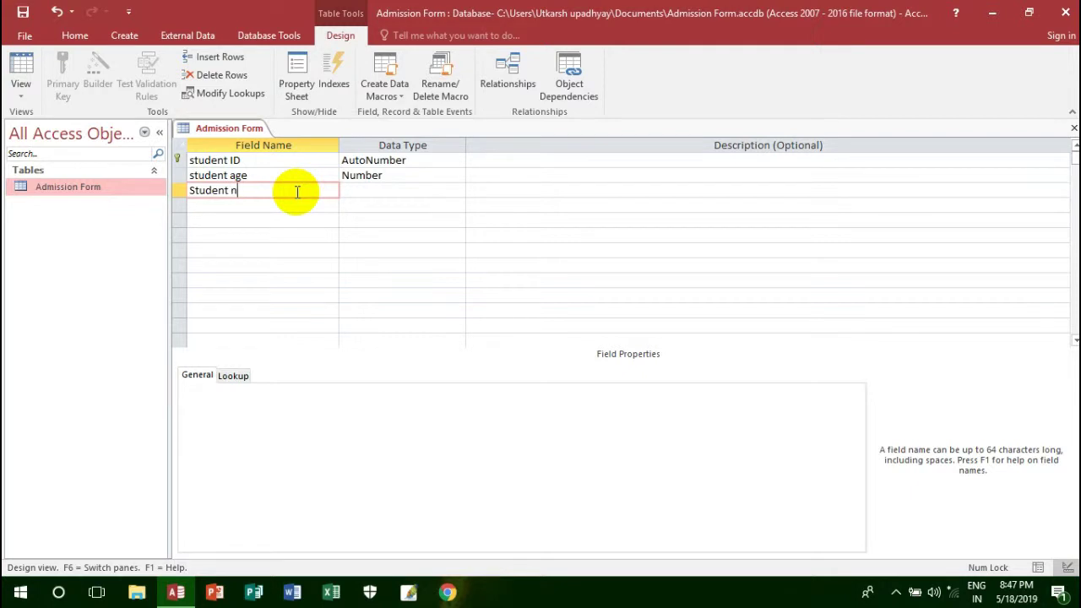
pyautogui.click(350, 192)
pyautogui.click(278, 206)
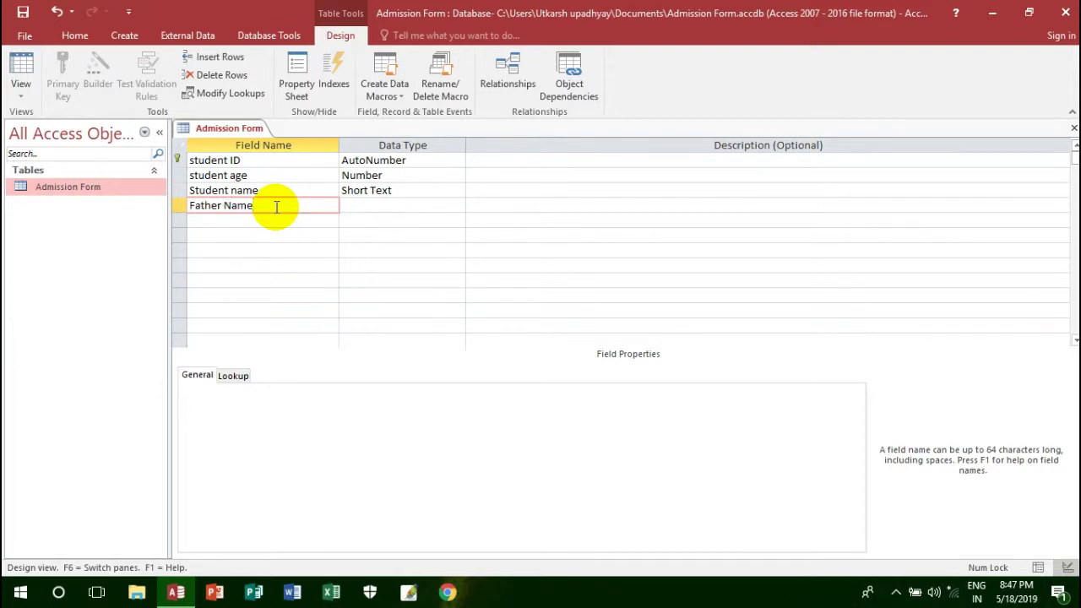
pyautogui.click(277, 223)
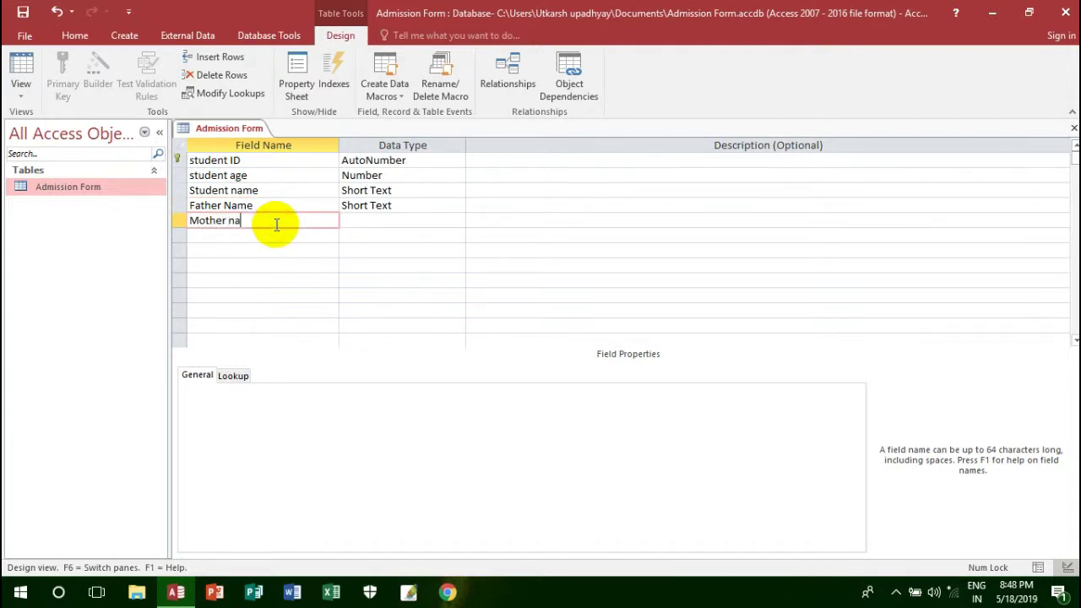
pyautogui.click(279, 235)
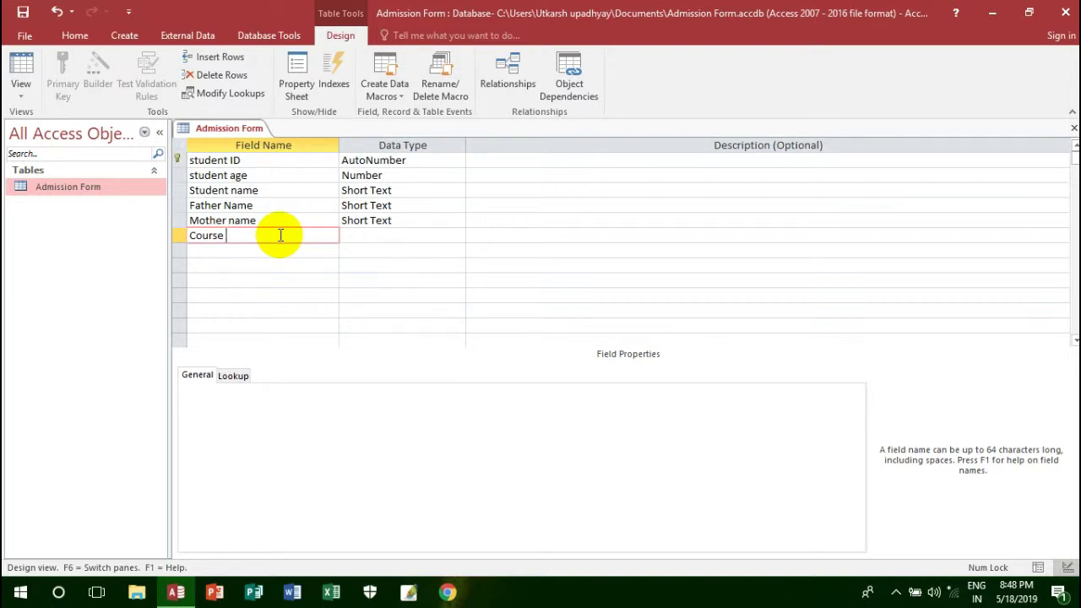
# Step: Add a Marks In 10th field with the Number data type and 3 decimal places
pyautogui.click(250, 250)
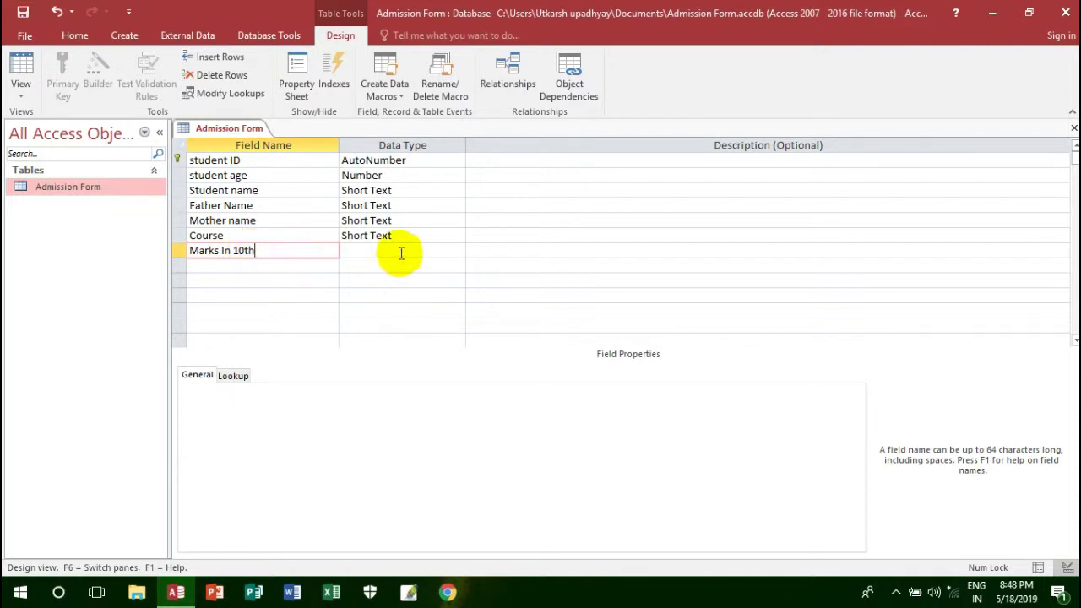
pyautogui.click(451, 251)
pyautogui.click(457, 251)
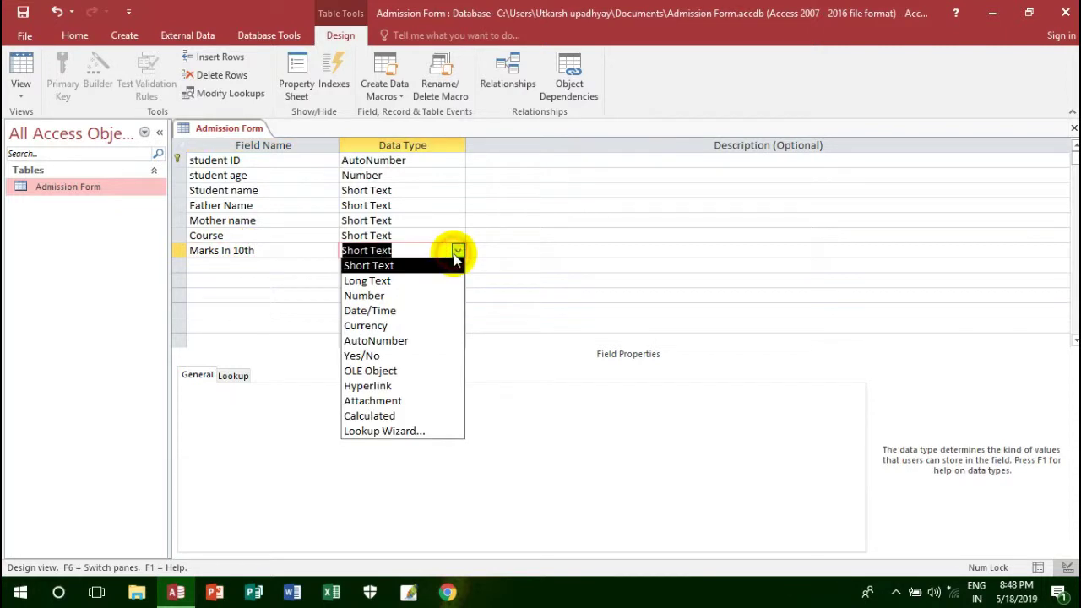
pyautogui.click(414, 295)
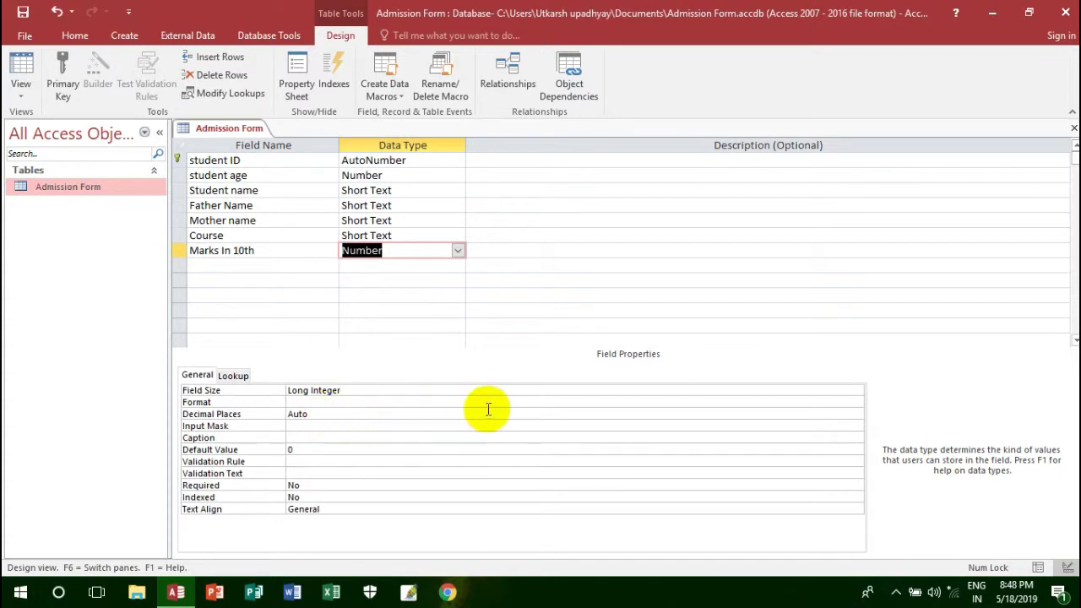
pyautogui.click(854, 414)
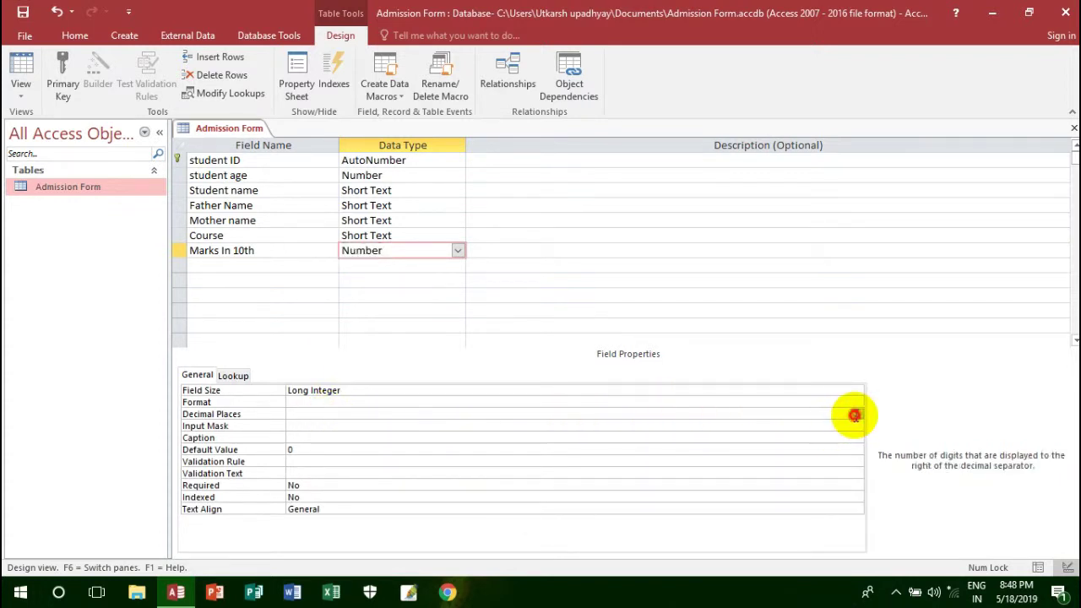
pyautogui.click(856, 414)
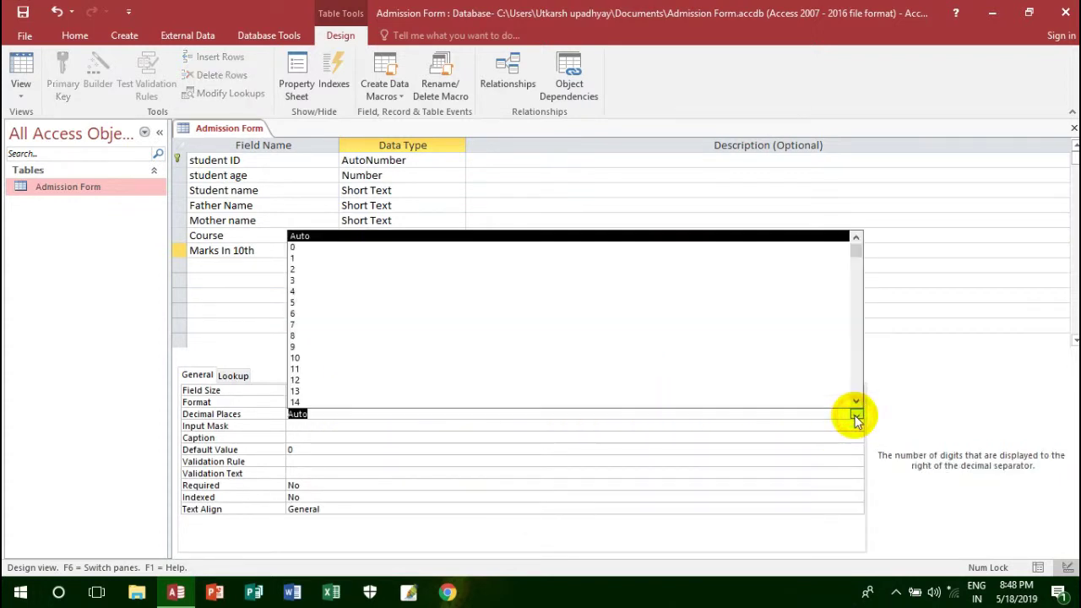
pyautogui.click(341, 279)
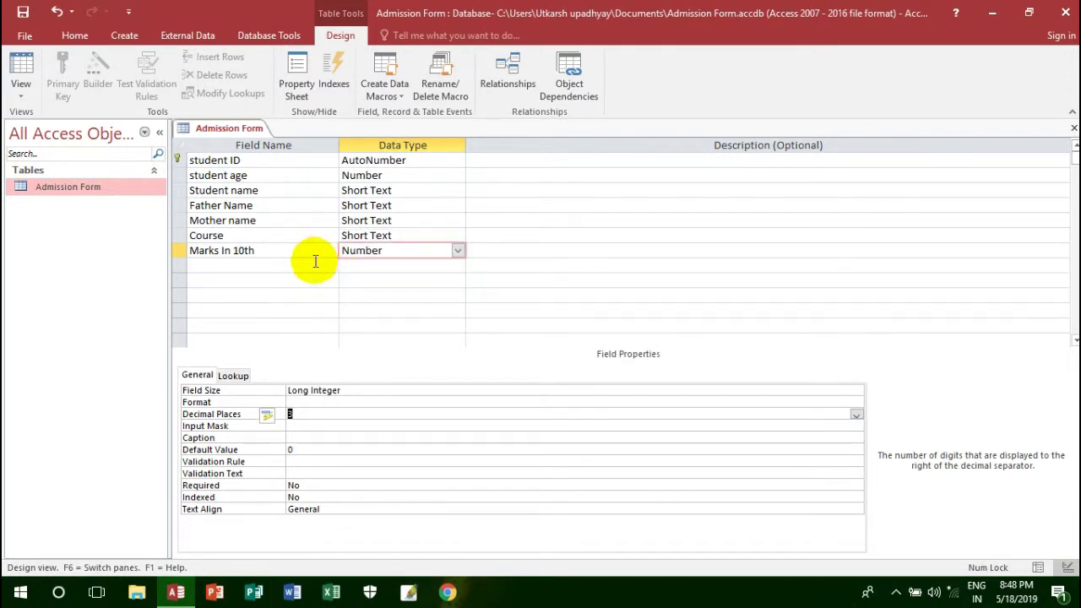
# Step: Add a marks In 12th field with the Number data type and 3 decimal places
pyautogui.click(300, 270)
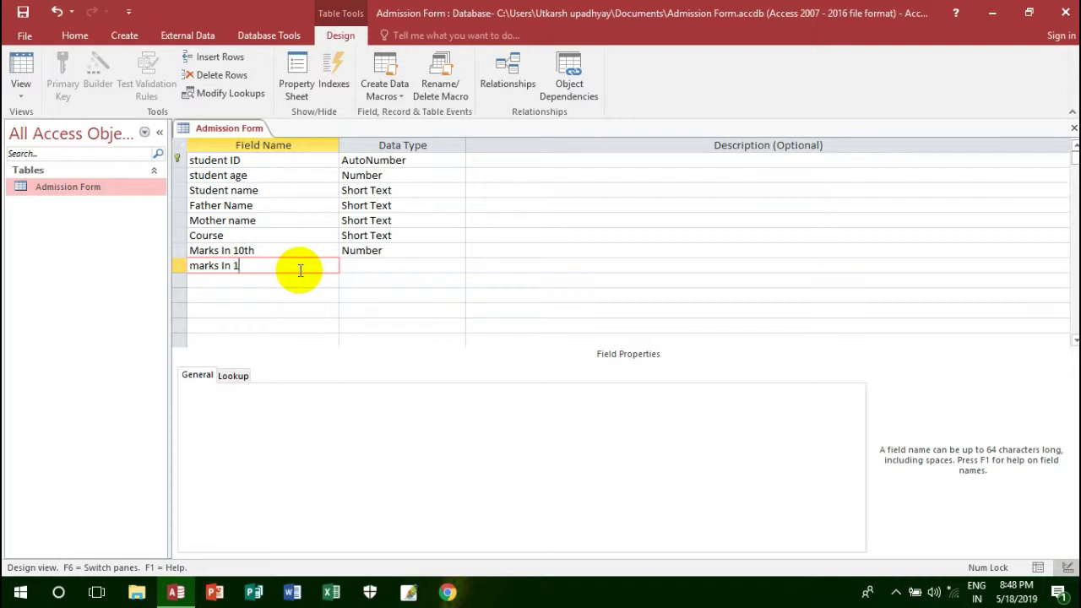
pyautogui.click(456, 265)
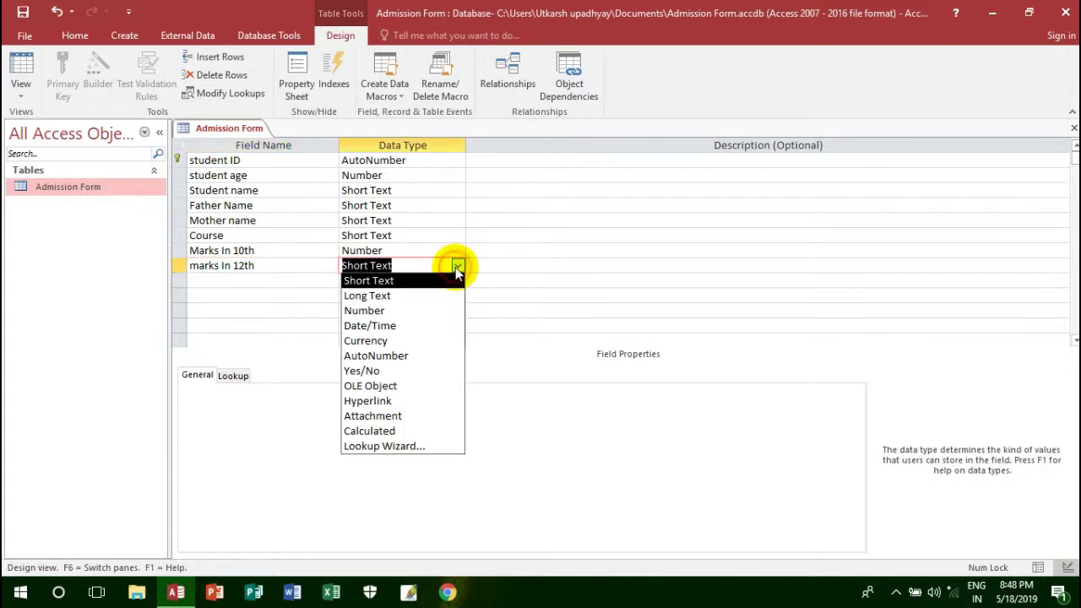
pyautogui.click(397, 311)
pyautogui.click(327, 415)
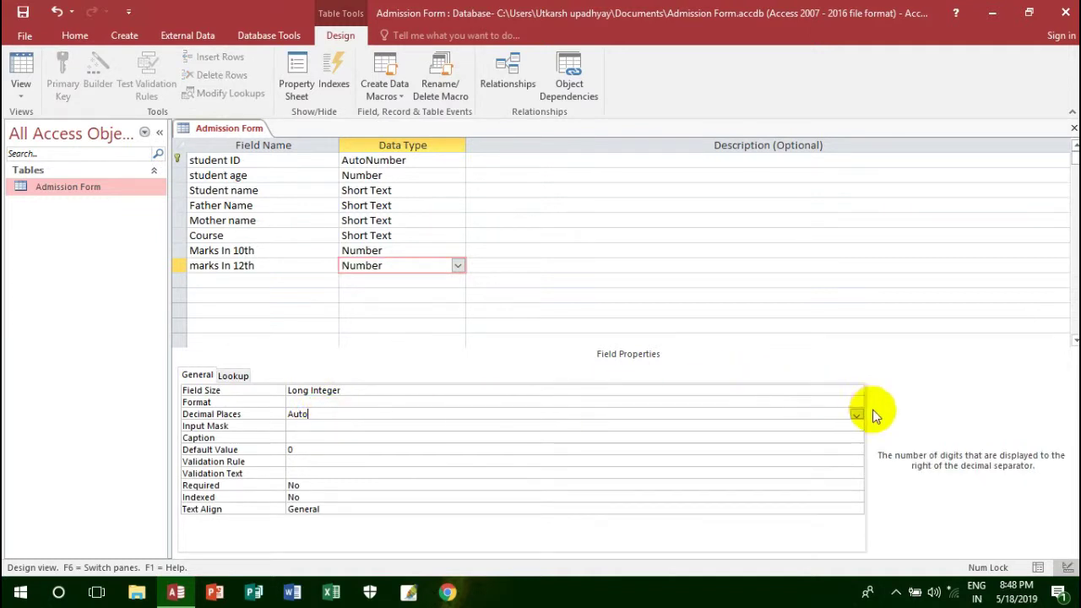
pyautogui.click(858, 415)
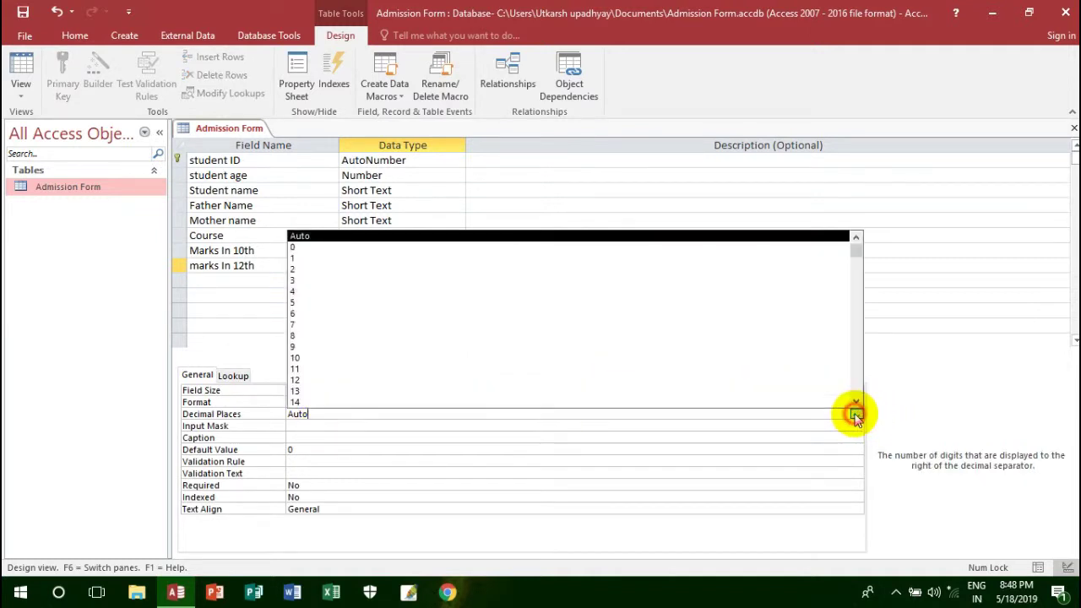
pyautogui.click(311, 280)
pyautogui.click(292, 280)
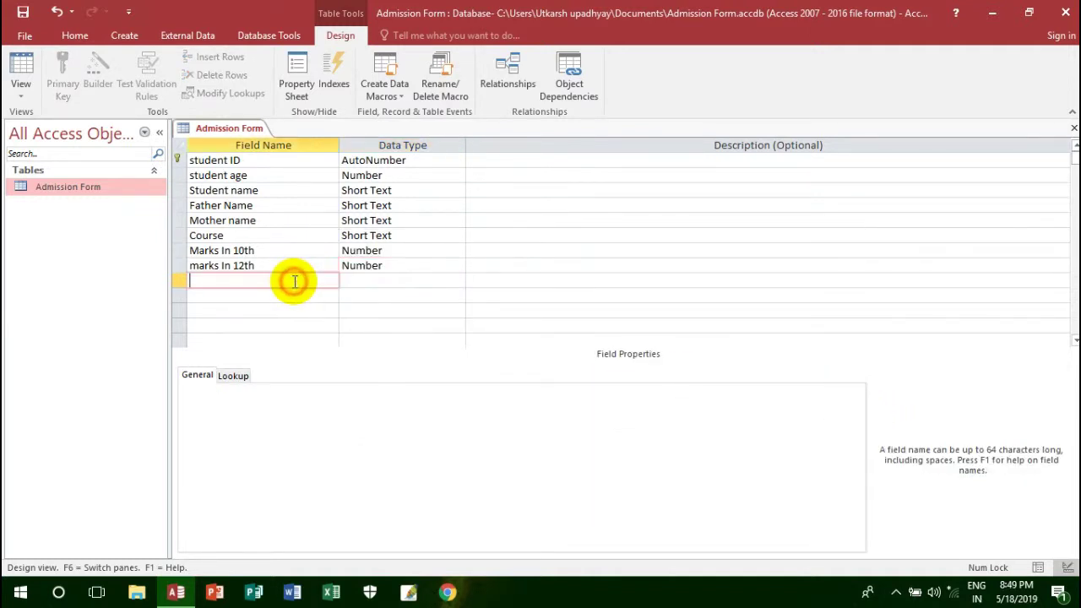
# Step: Capitalize the first letter of the last field's name so it reads Marks In 12th
pyautogui.click(197, 267)
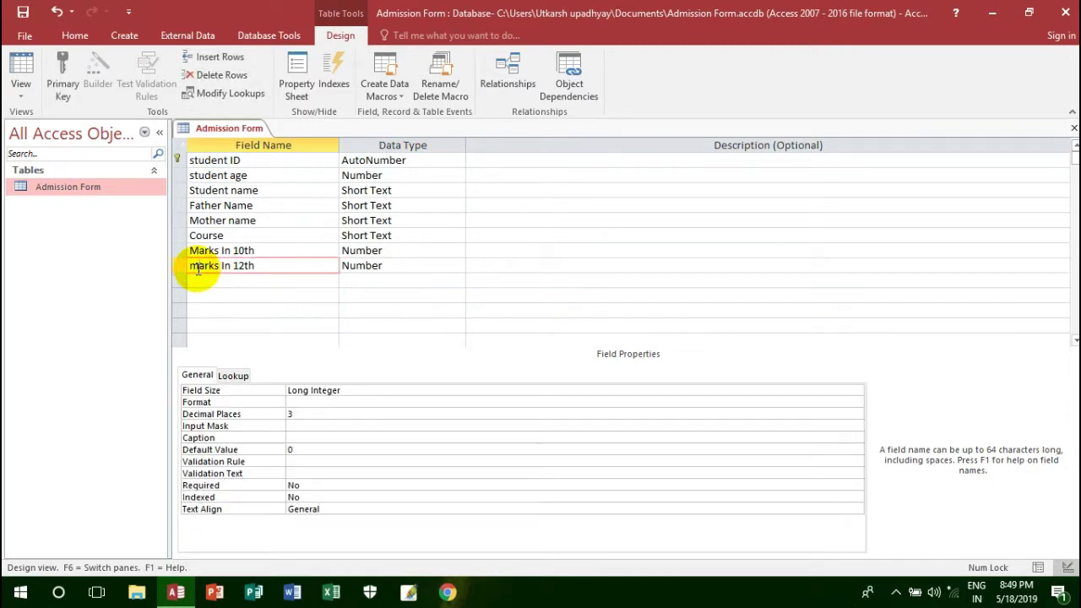
pyautogui.press('BackSpace')
pyautogui.write('M')
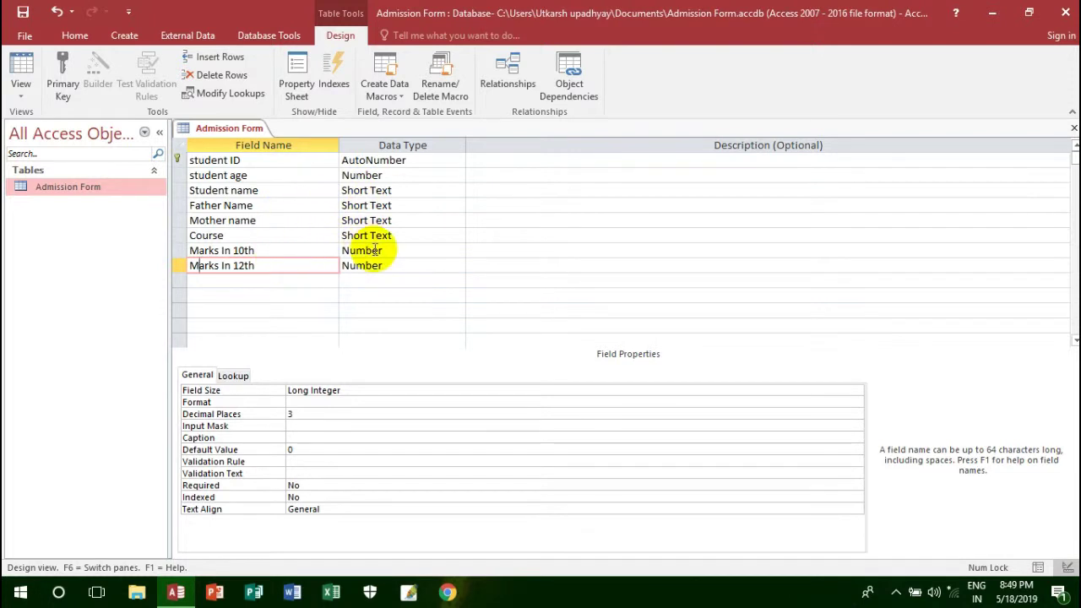
# Step: Start the Form Wizard on the Admission Form table, saving the table first
pyautogui.click(120, 36)
pyautogui.click(388, 55)
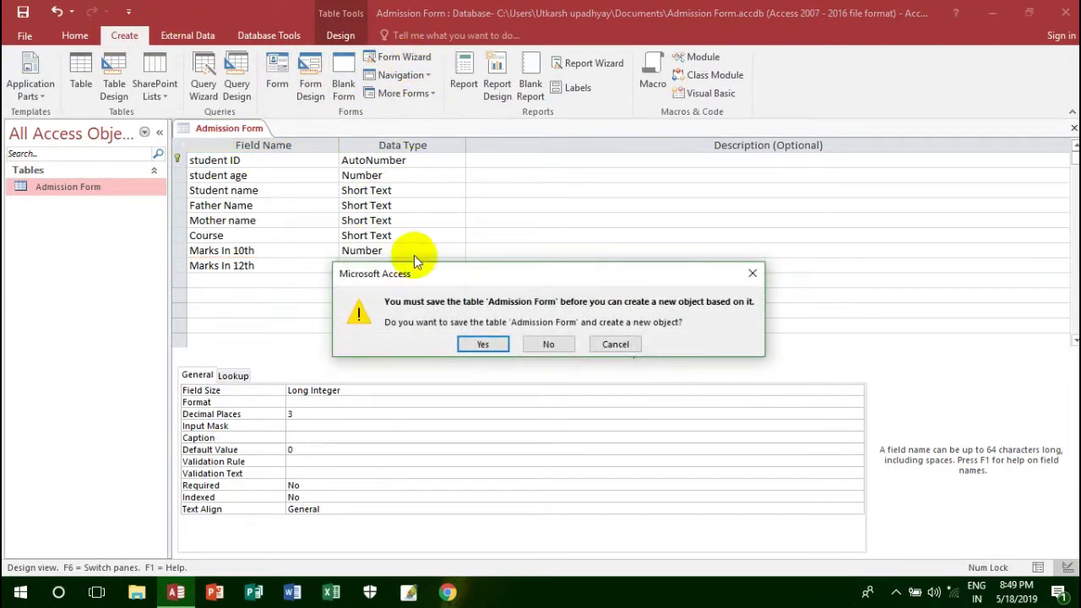
pyautogui.click(478, 345)
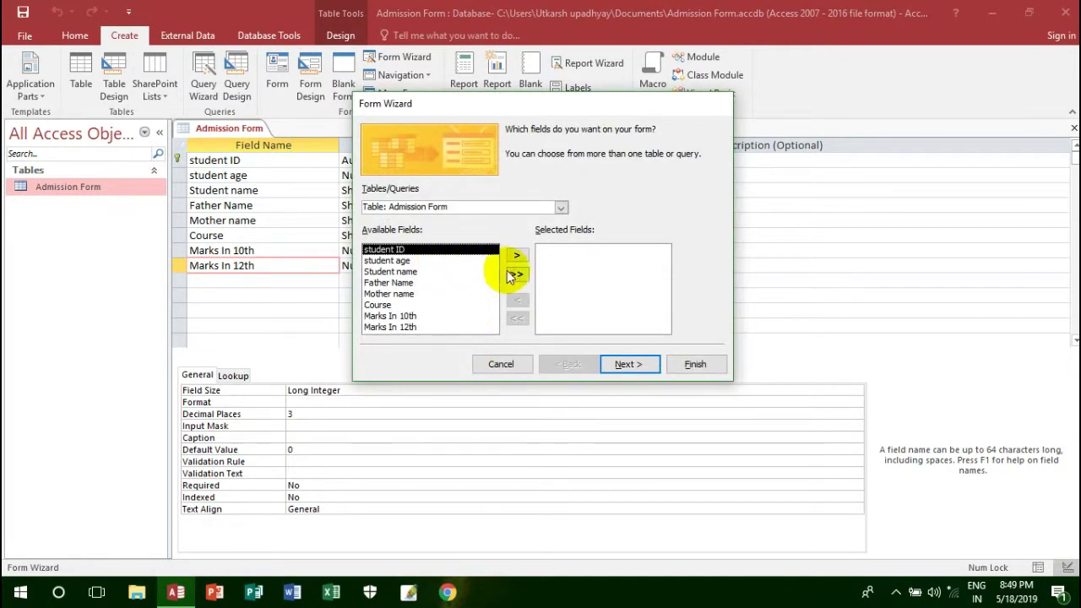
pyautogui.click(516, 255)
pyautogui.doubleClick(516, 255)
pyautogui.doubleClick(516, 255)
pyautogui.doubleClick(516, 255)
pyautogui.click(516, 255)
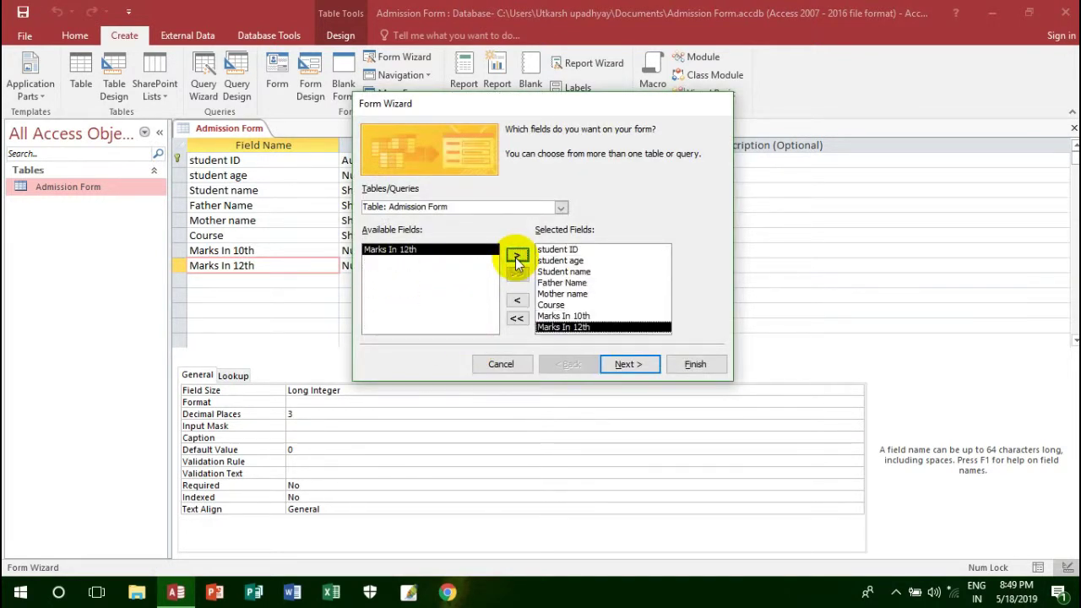
pyautogui.click(517, 318)
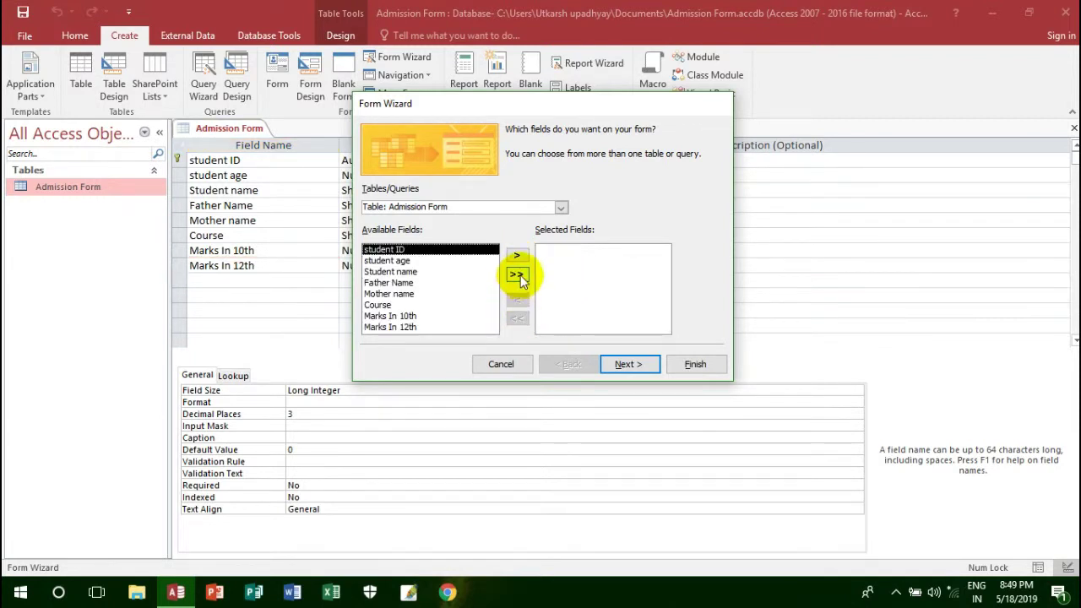
# Step: Include all available fields of the Admission Form table in the new form and accept the Columnar layout
pyautogui.click(517, 275)
pyautogui.click(619, 364)
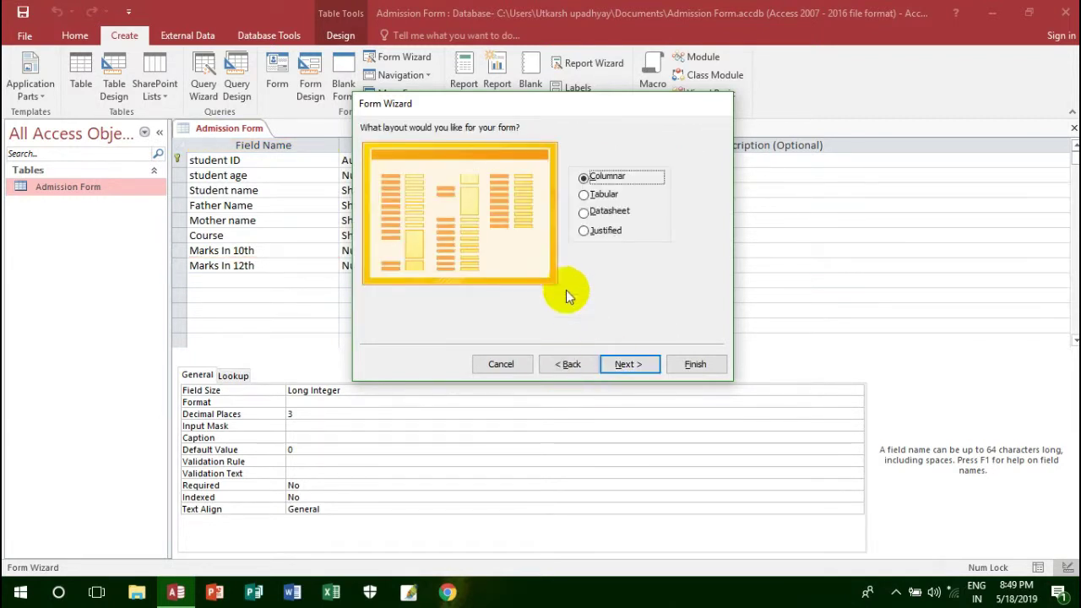
pyautogui.click(626, 364)
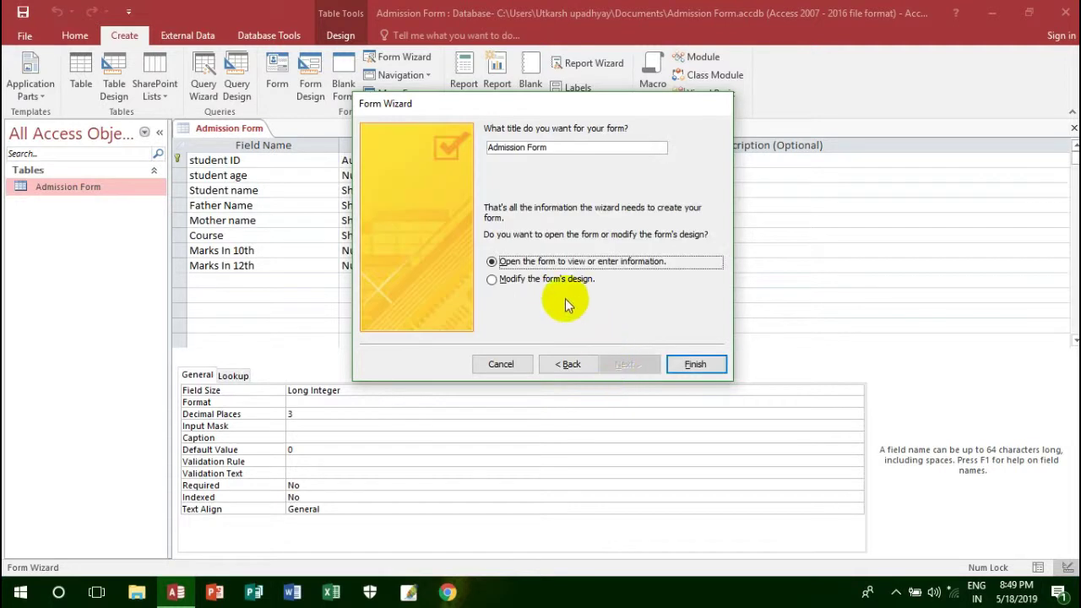
# Step: Return to the layout choice, preview the Tabular, Datasheet and Justified layouts, and choose Columnar again
pyautogui.click(566, 364)
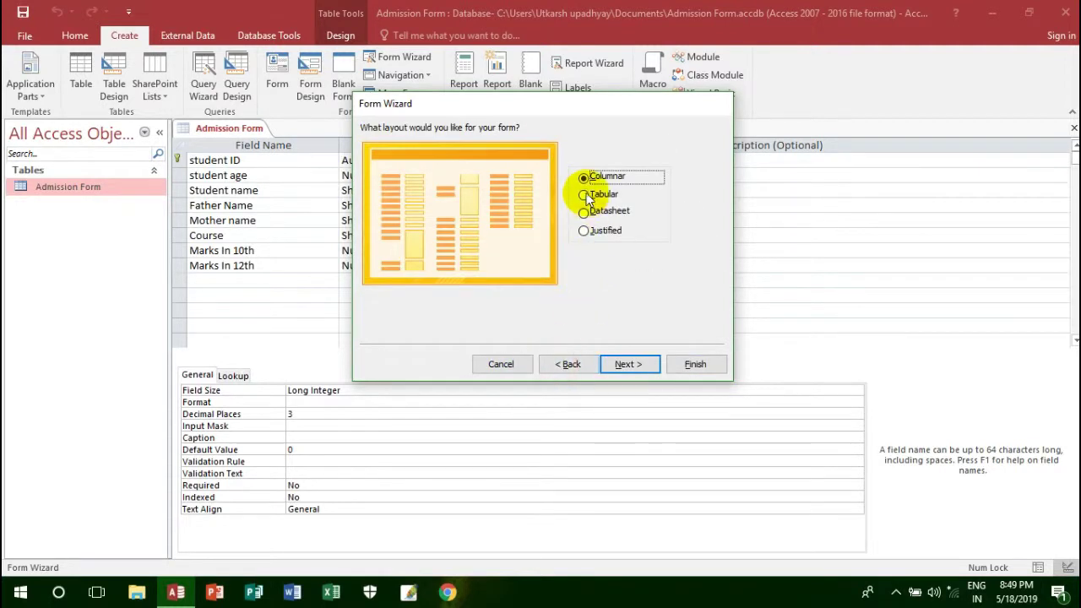
pyautogui.click(586, 195)
pyautogui.click(586, 212)
pyautogui.click(585, 233)
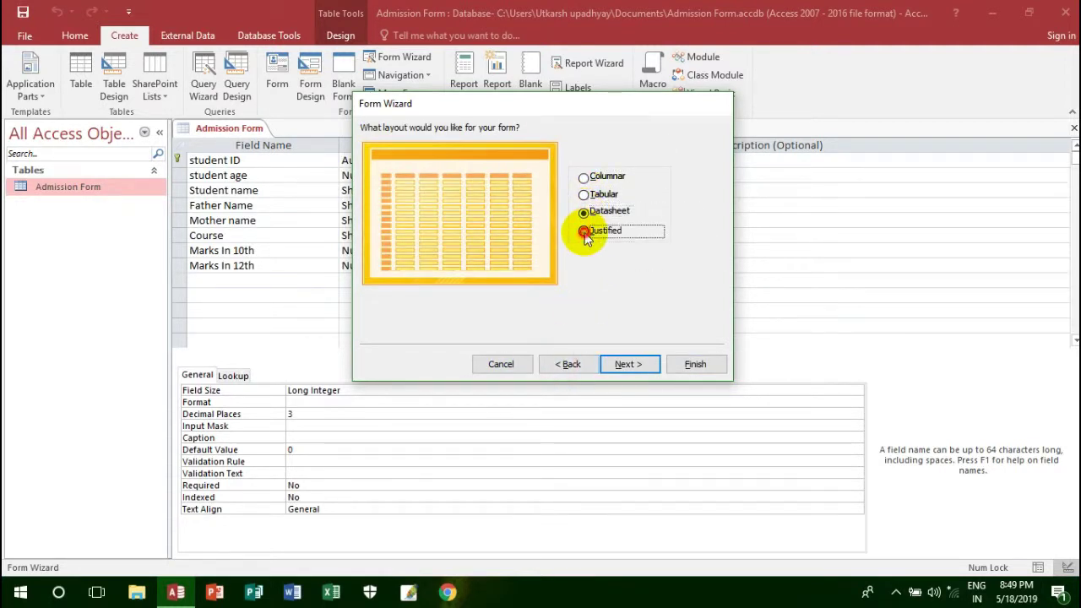
pyautogui.click(584, 177)
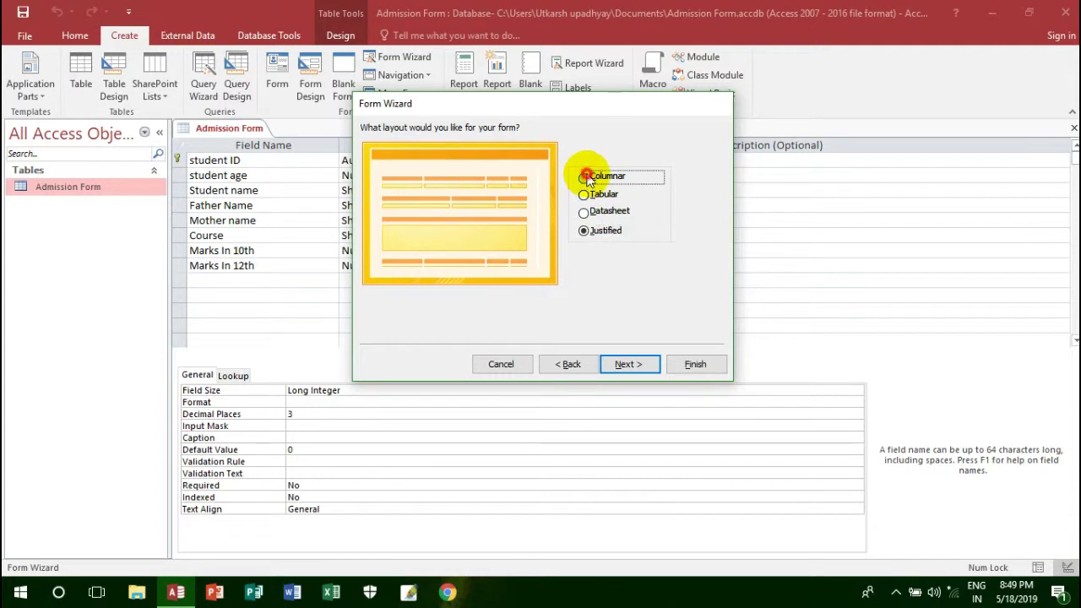
pyautogui.click(628, 370)
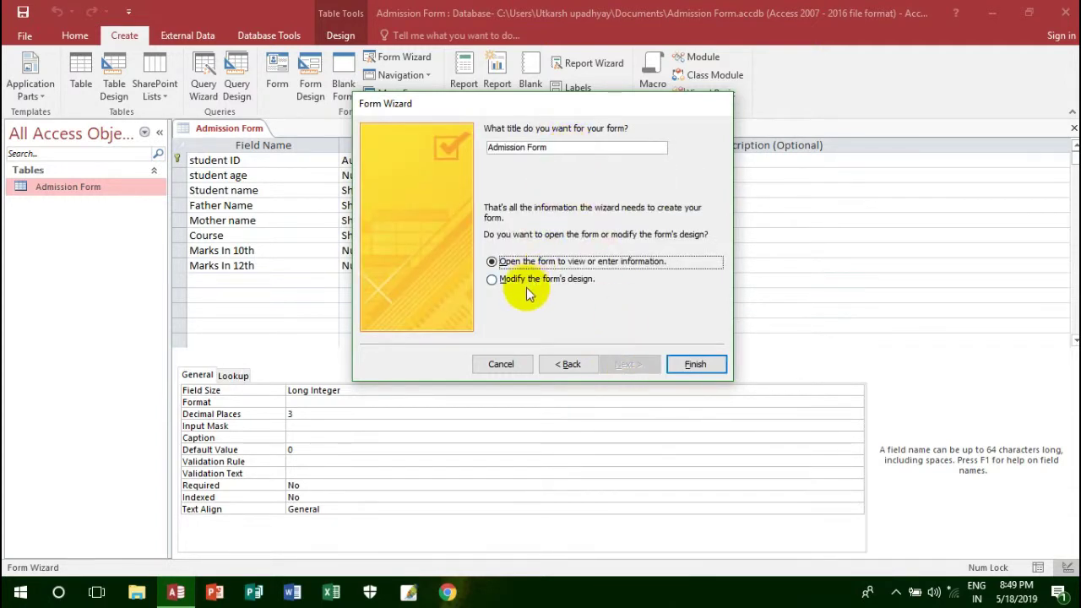
# Step: Finish the wizard with the form title Admission Form and dismiss the message so the form opens in Design view
pyautogui.click(692, 364)
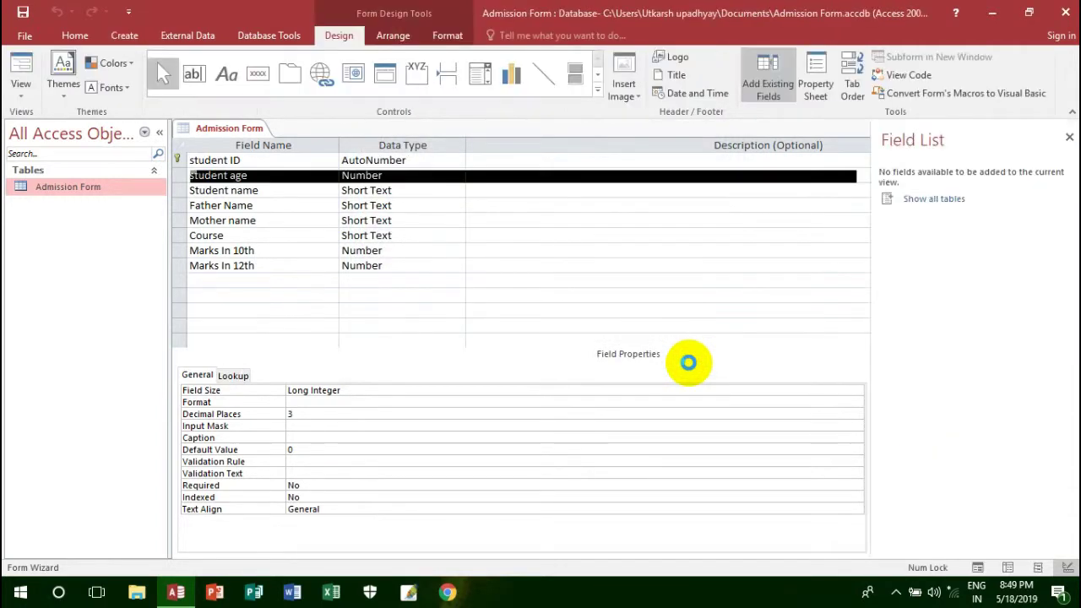
pyautogui.click(550, 341)
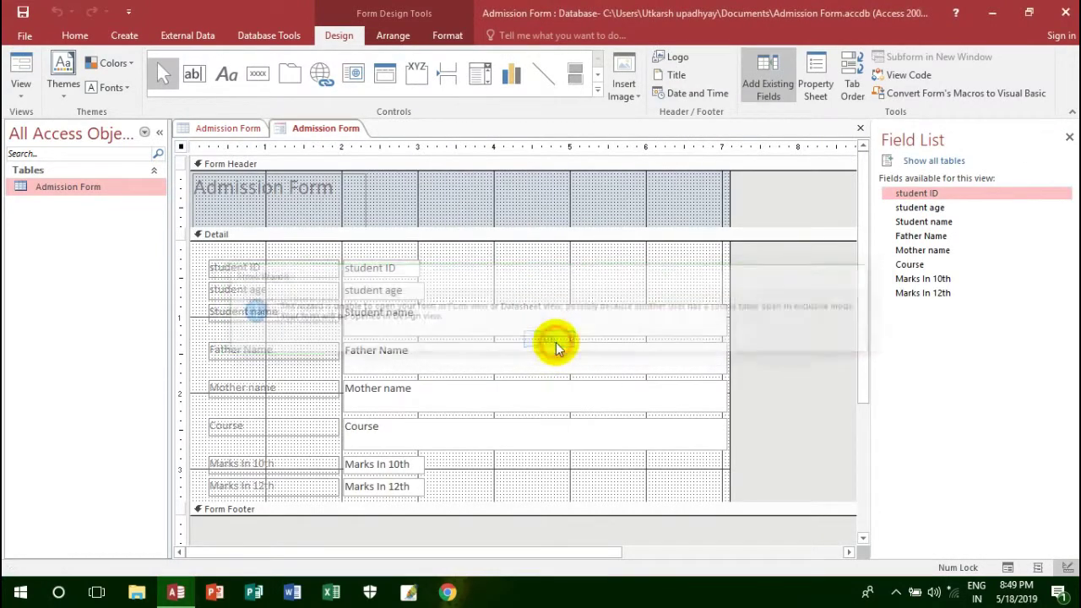
# Step: Widen the form to about 8.7 inches and move the header title label across to begin at about 0.7 inch
pyautogui.moveTo(862, 242); pyautogui.dragTo(866, 289)
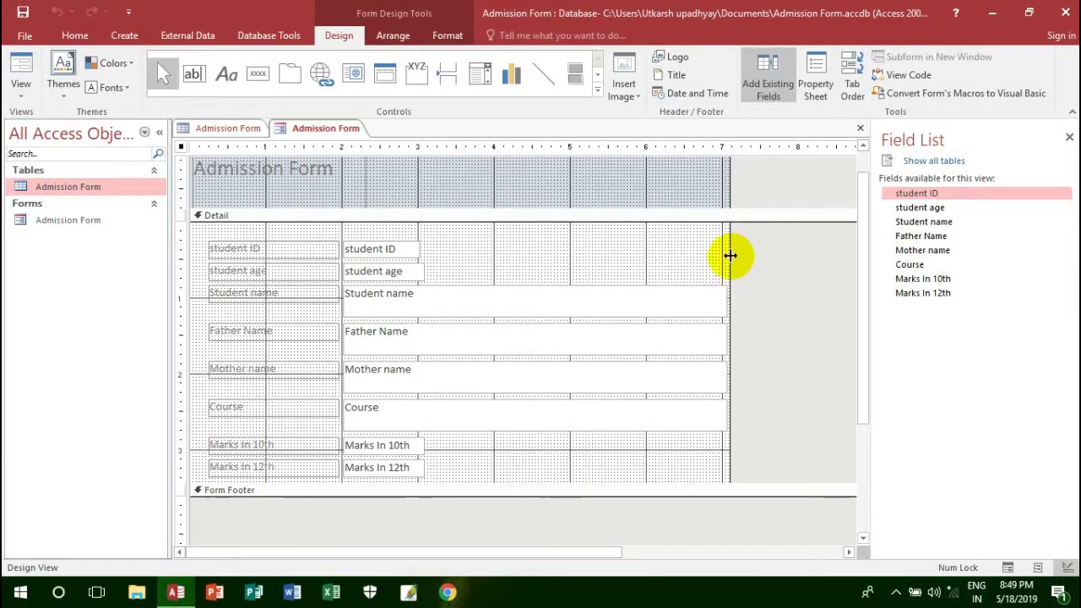
pyautogui.moveTo(730, 254); pyautogui.dragTo(852, 254)
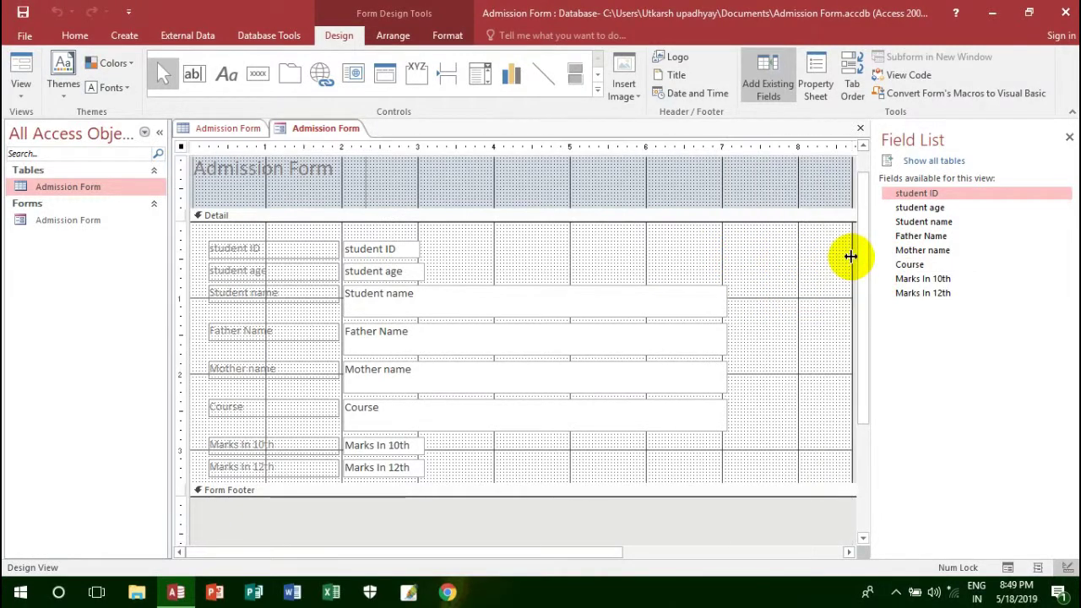
pyautogui.click(292, 174)
pyautogui.moveTo(365, 175); pyautogui.dragTo(415, 169)
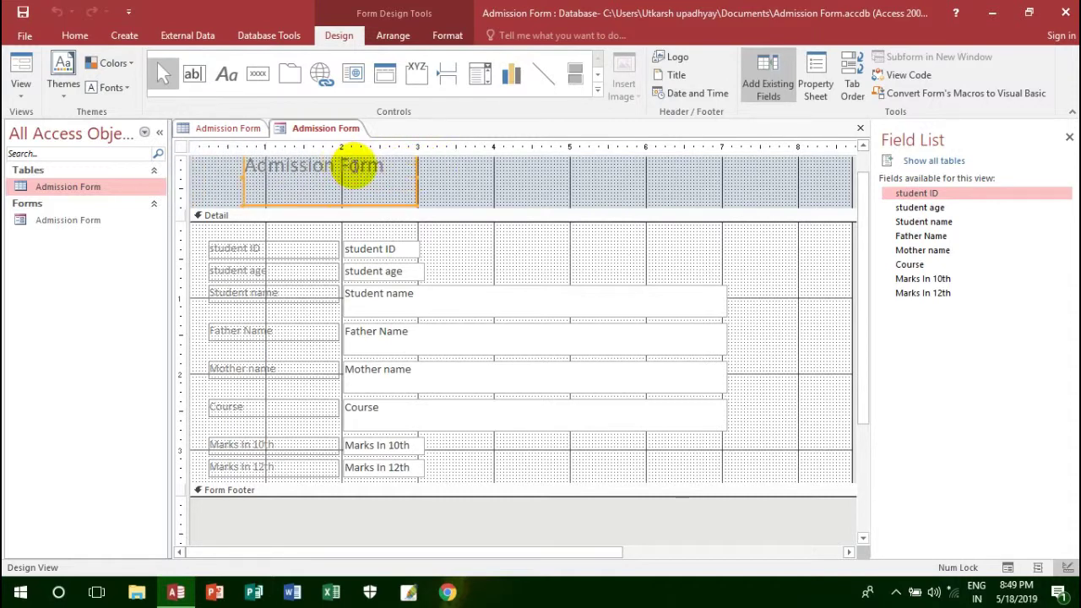
# Step: Set the font color of the Admission Form title in the header to standard purple
pyautogui.click(71, 37)
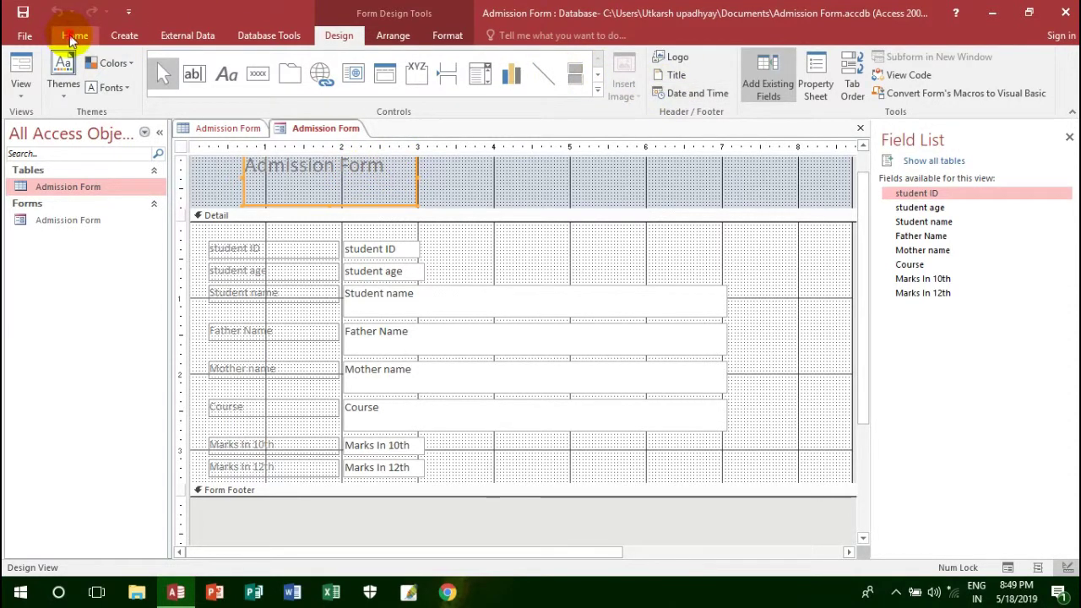
pyautogui.click(698, 89)
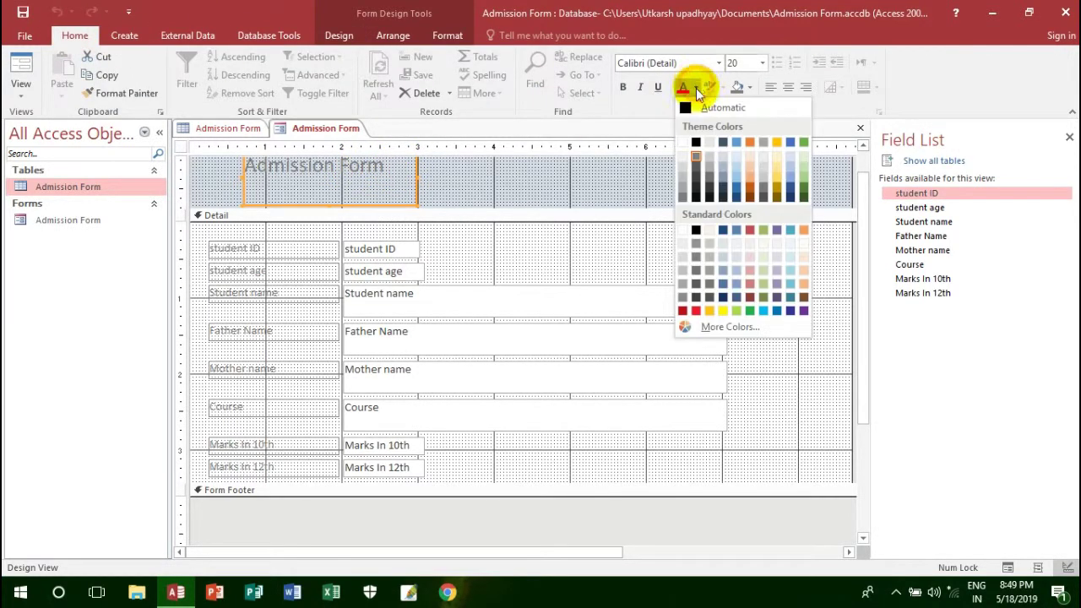
pyautogui.click(803, 311)
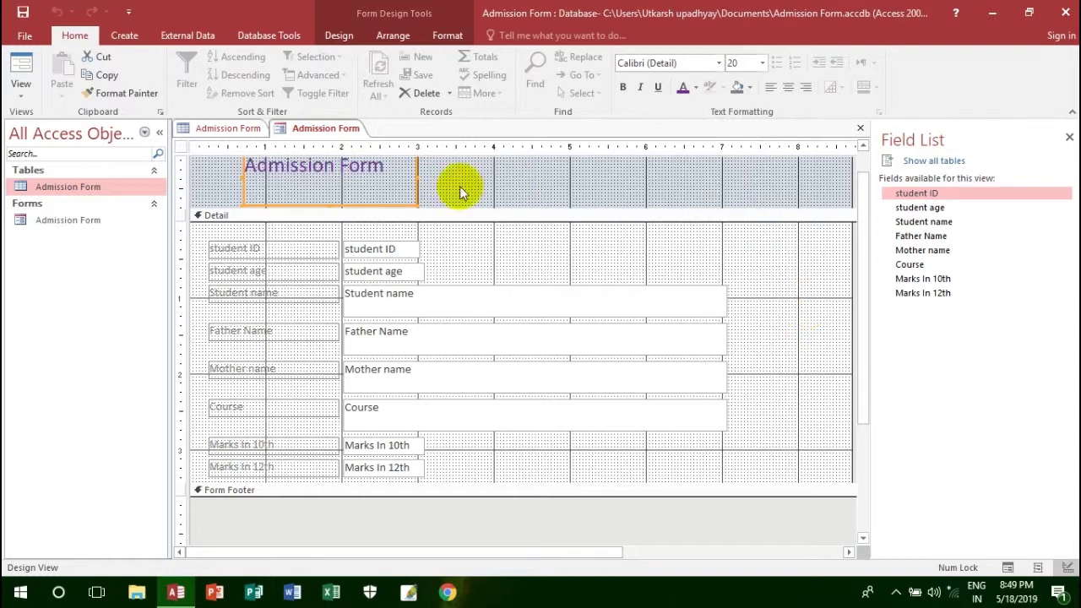
# Step: Set the font color of all eight field labels in the Detail section to the darkest theme green
pyautogui.moveTo(273, 234); pyautogui.dragTo(286, 500)
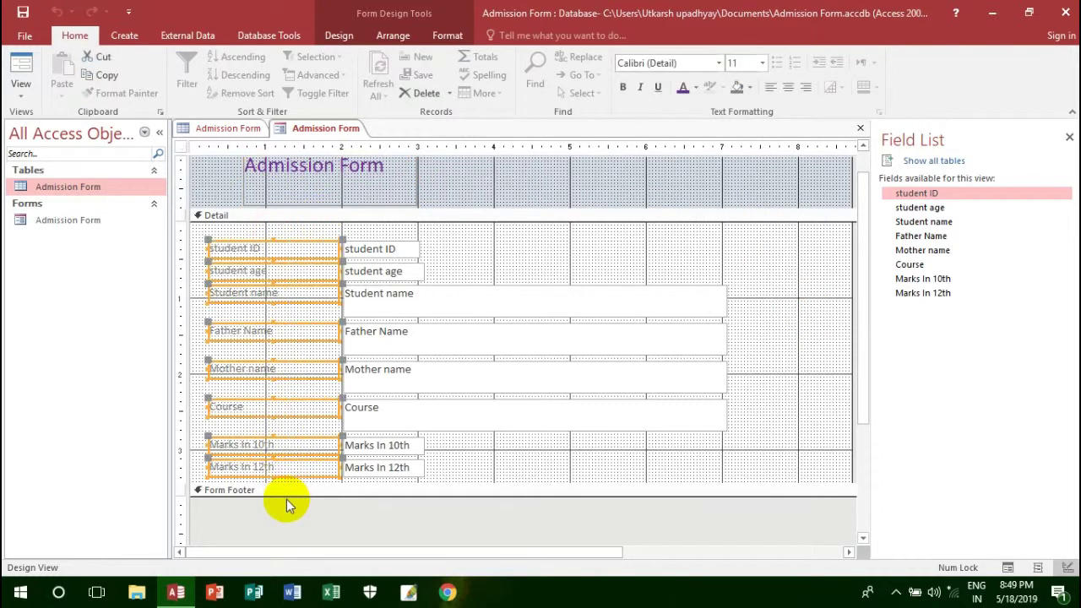
pyautogui.click(697, 90)
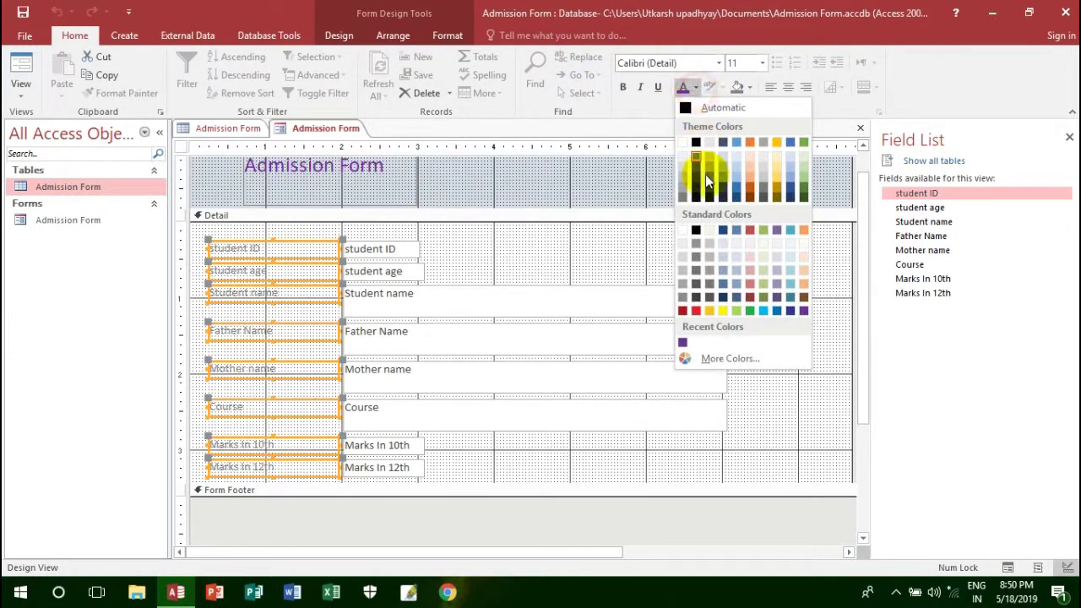
pyautogui.click(803, 198)
pyautogui.click(361, 235)
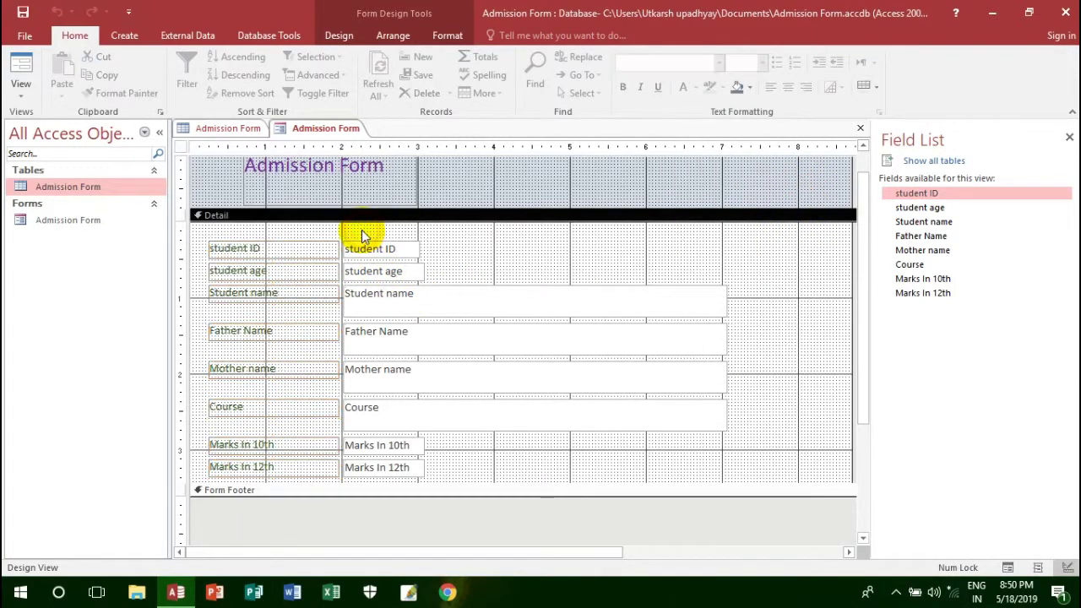
# Step: Fill the background of all eight field labels in the Detail section with standard red
pyautogui.click(287, 235)
pyautogui.moveTo(288, 235); pyautogui.dragTo(291, 475)
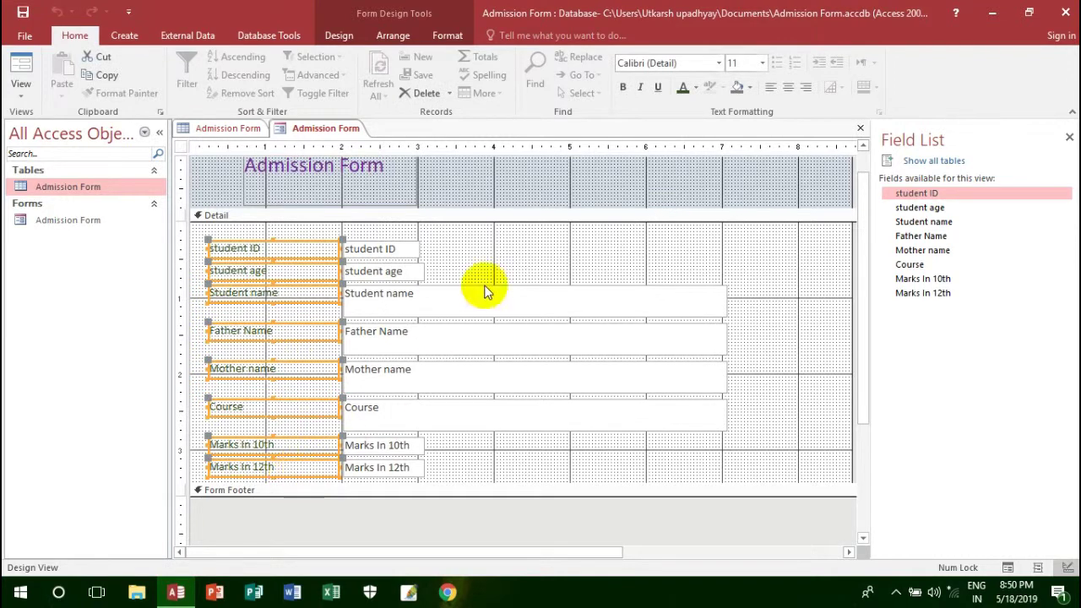
pyautogui.click(749, 90)
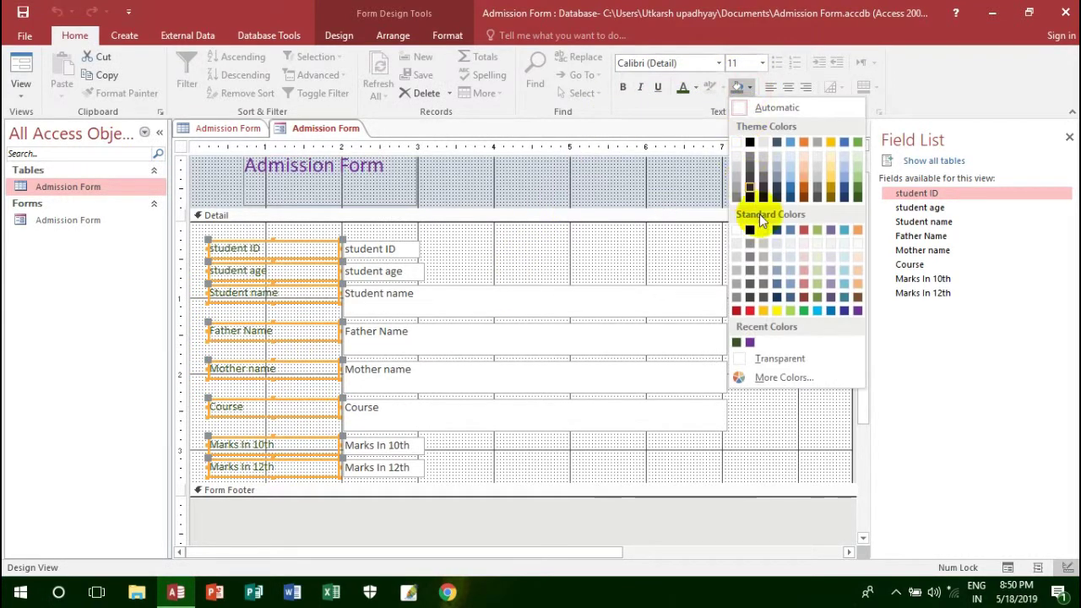
pyautogui.click(750, 311)
pyautogui.click(399, 235)
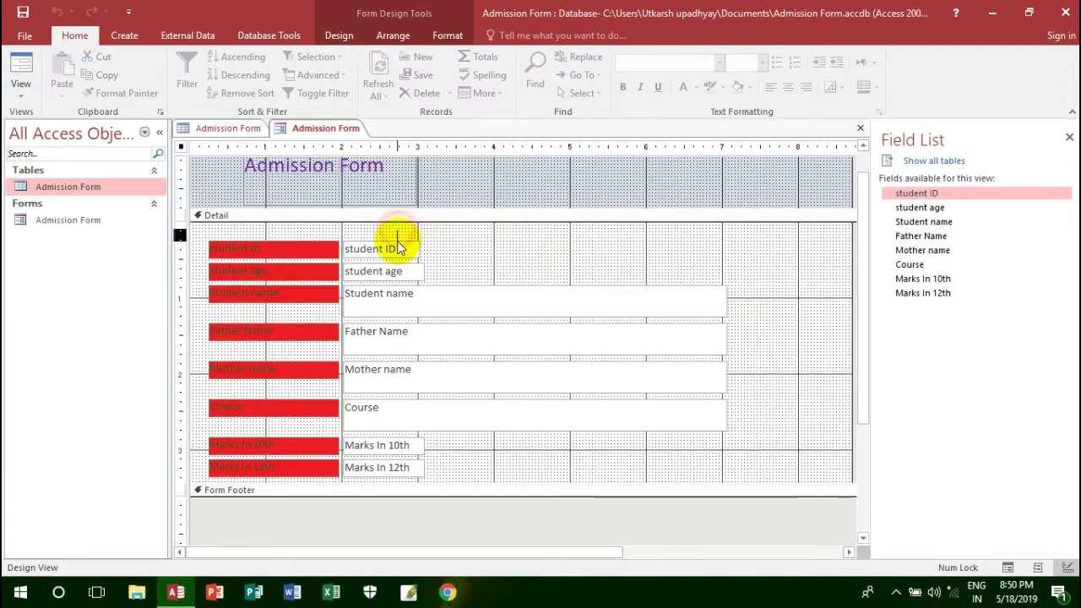
# Step: Set the background fill of all eight field labels in the Detail section to white
pyautogui.moveTo(302, 234); pyautogui.dragTo(309, 459)
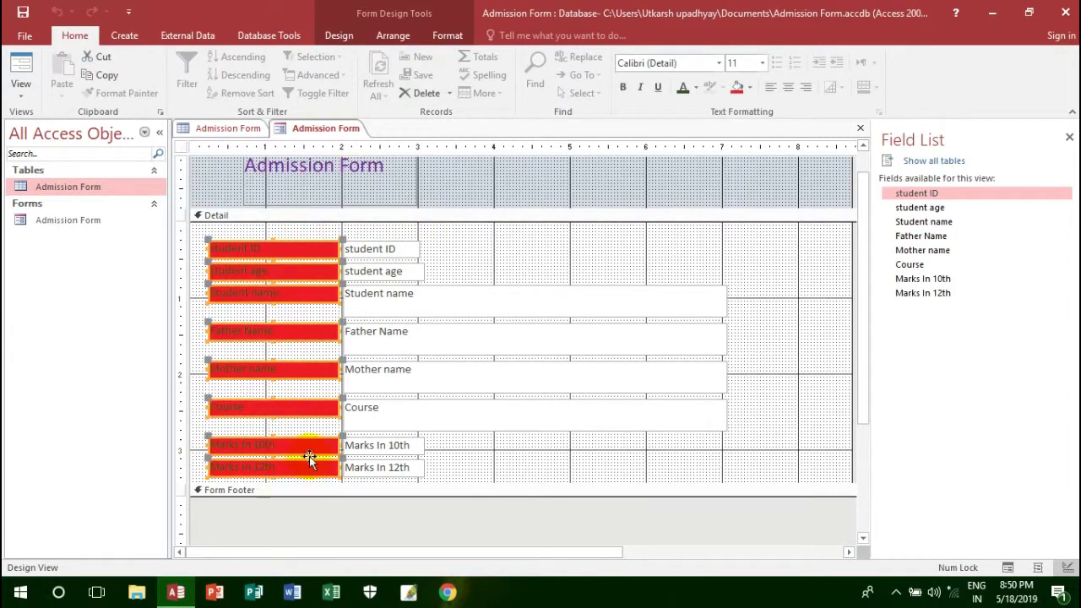
pyautogui.click(695, 87)
pyautogui.click(751, 87)
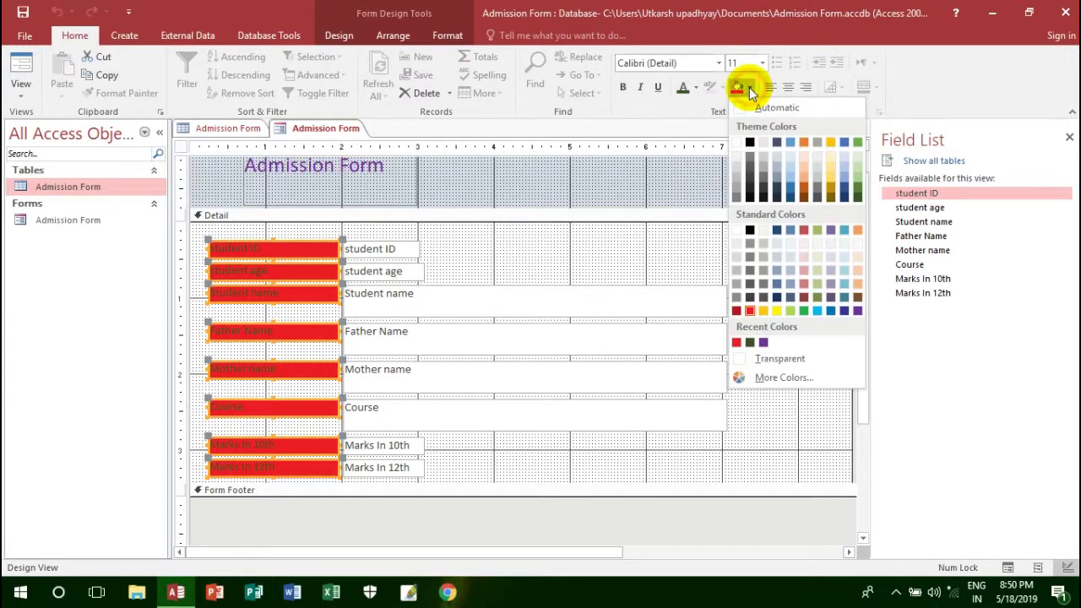
pyautogui.click(736, 142)
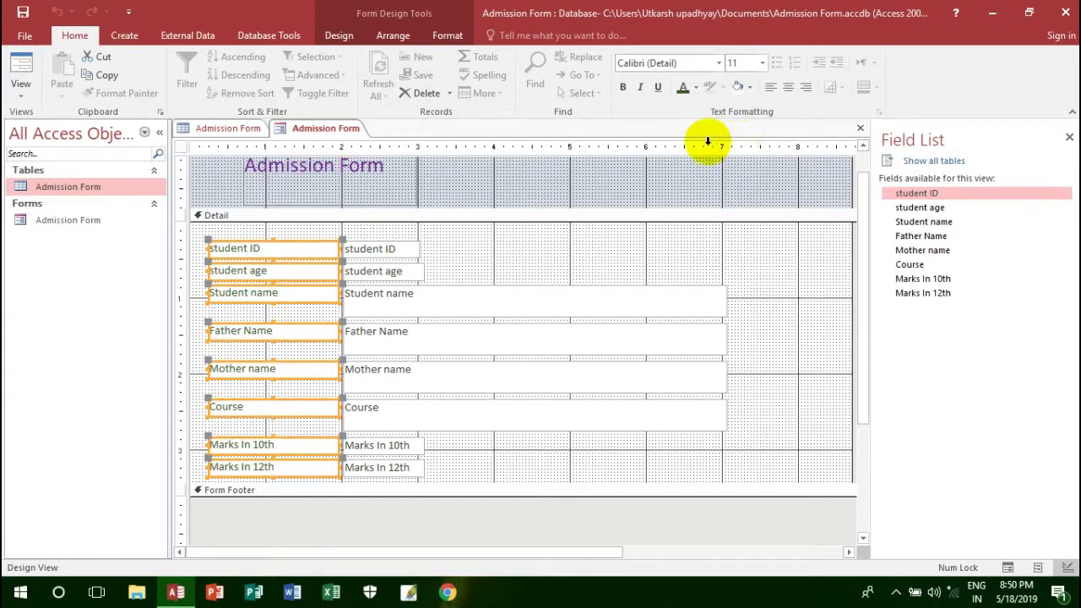
# Step: Set the font color of the selected field labels to the bright standard green
pyautogui.click(696, 87)
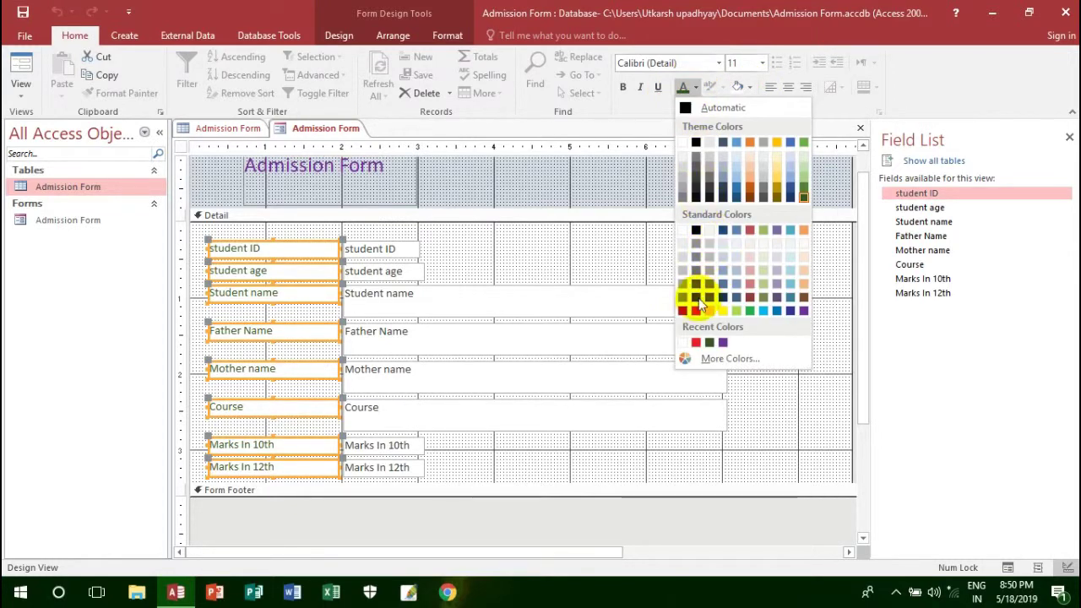
pyautogui.click(746, 312)
pyautogui.click(379, 238)
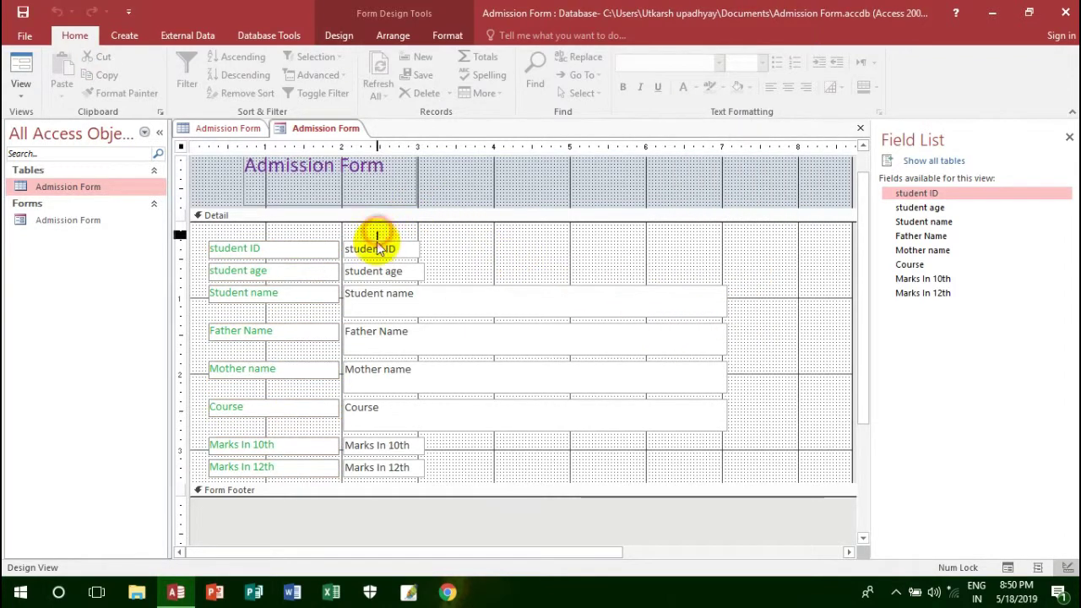
# Step: Narrow the Student name, Father Name, Mother name and Course text boxes together so they end at about 5 inches
pyautogui.click(376, 247)
pyautogui.click(448, 243)
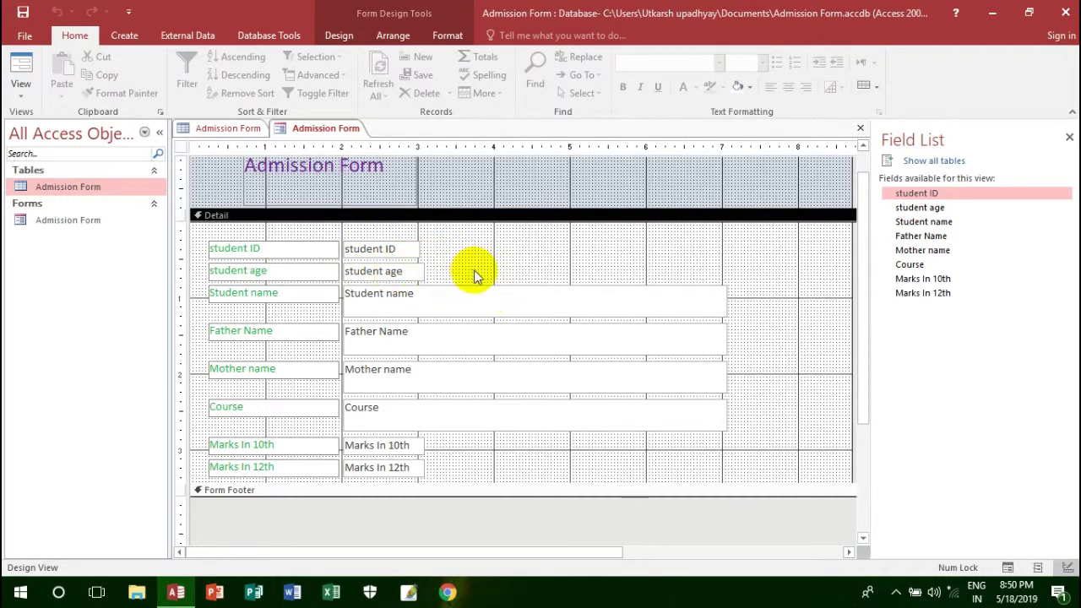
pyautogui.moveTo(564, 271); pyautogui.dragTo(571, 425)
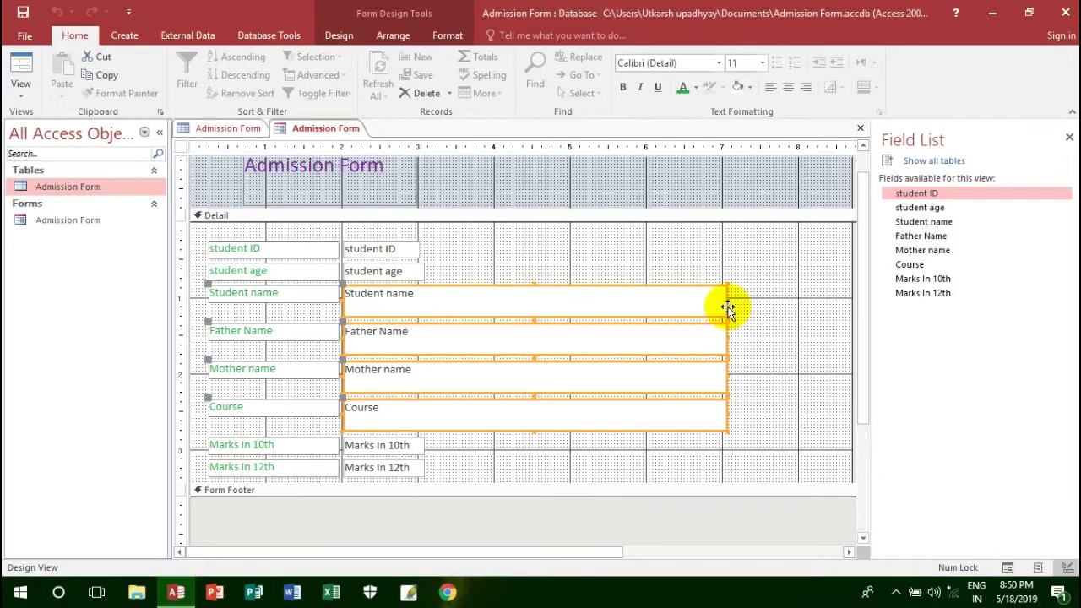
pyautogui.moveTo(727, 299); pyautogui.dragTo(569, 287)
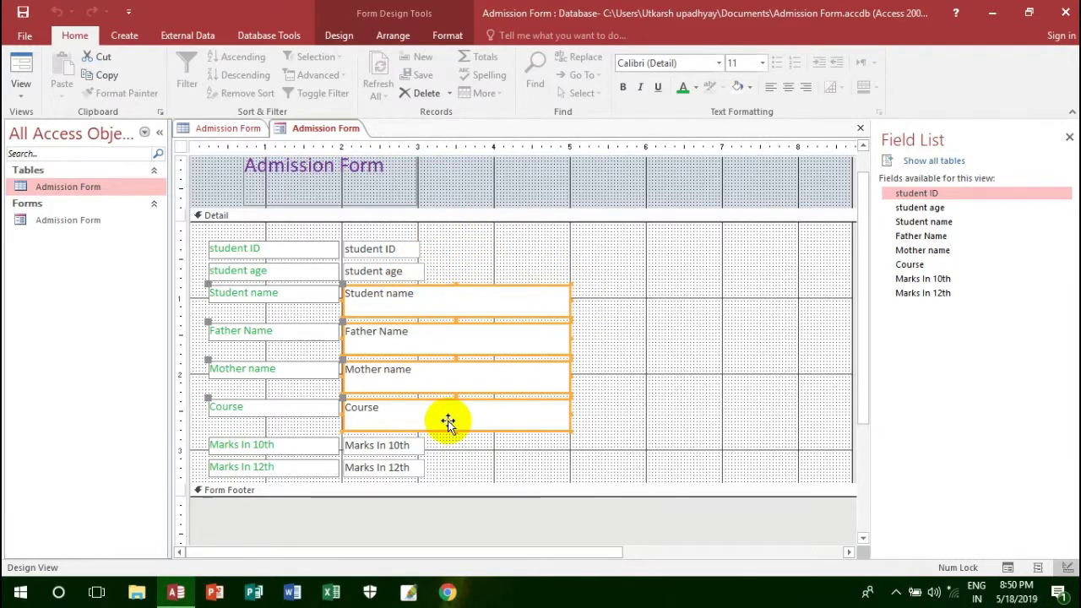
pyautogui.click(584, 237)
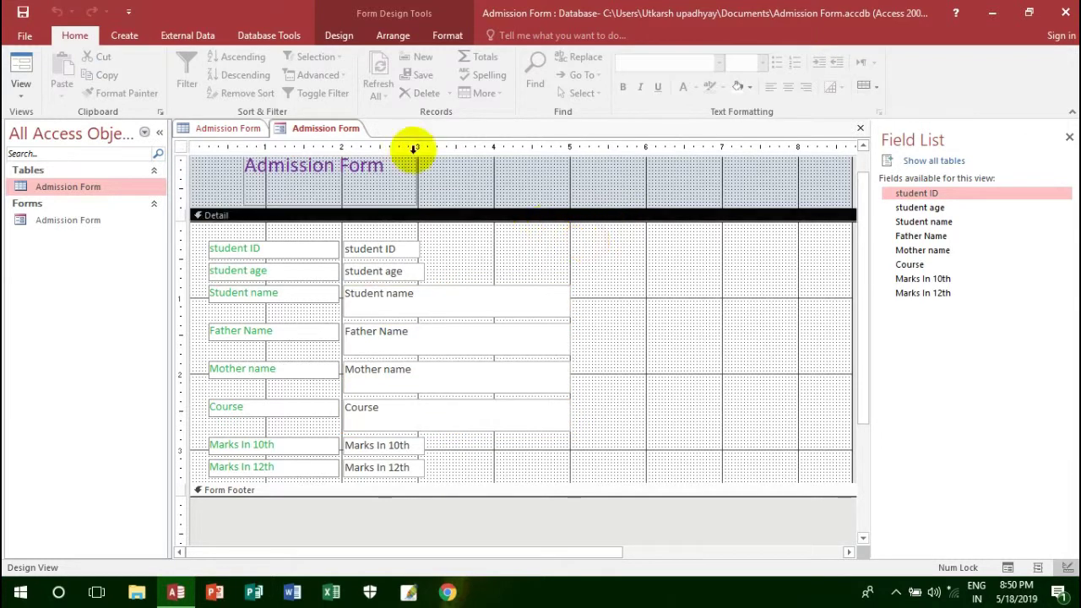
# Step: Change the text of the Course label and its text box in the Detail section to Course Code
pyautogui.click(338, 38)
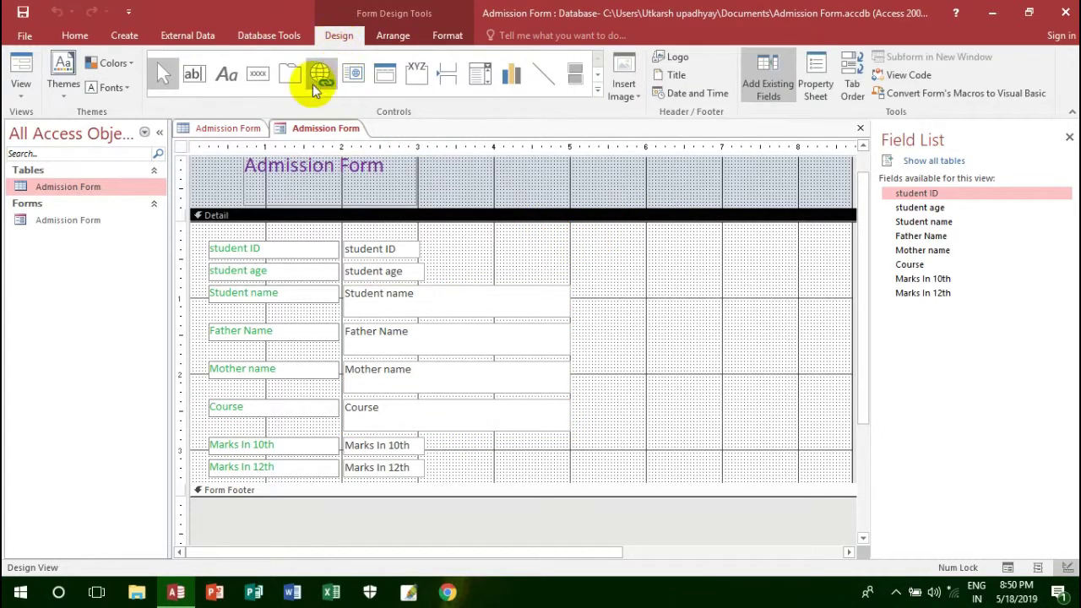
pyautogui.click(227, 76)
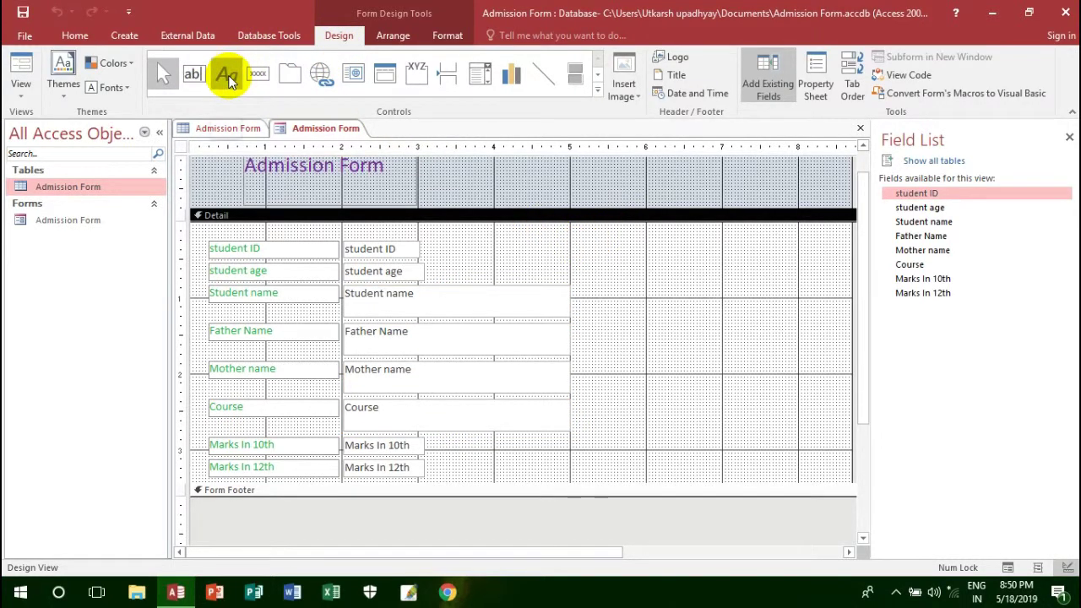
pyautogui.click(287, 402)
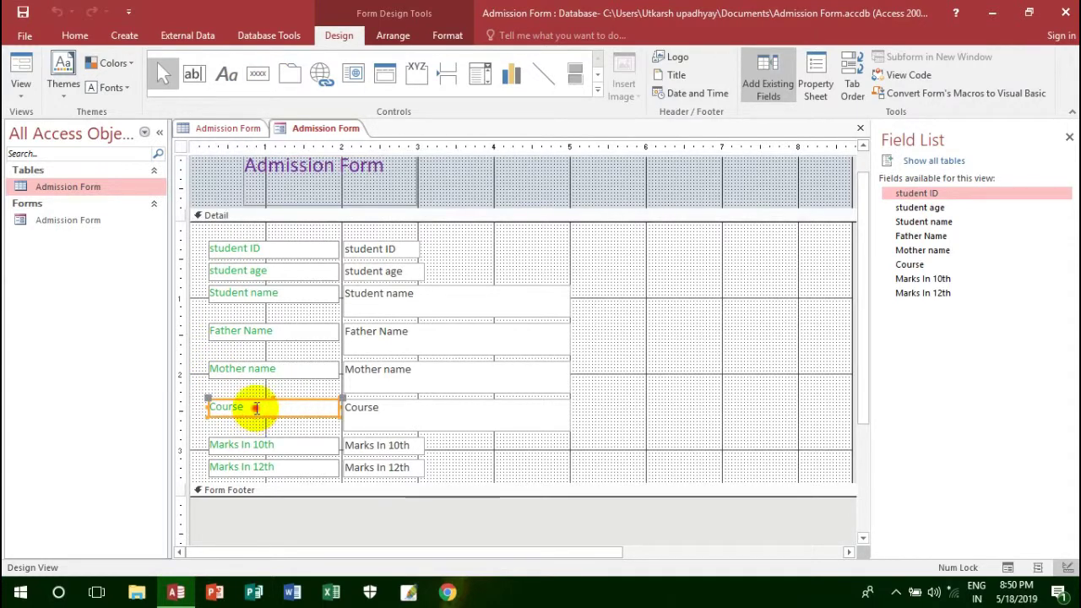
pyautogui.click(256, 408)
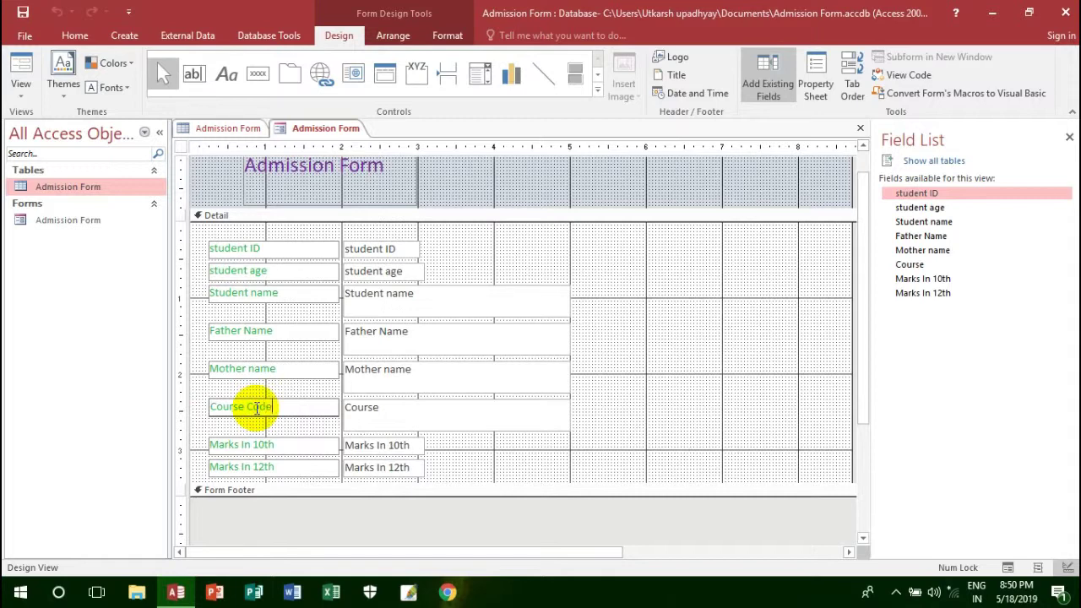
pyautogui.click(427, 408)
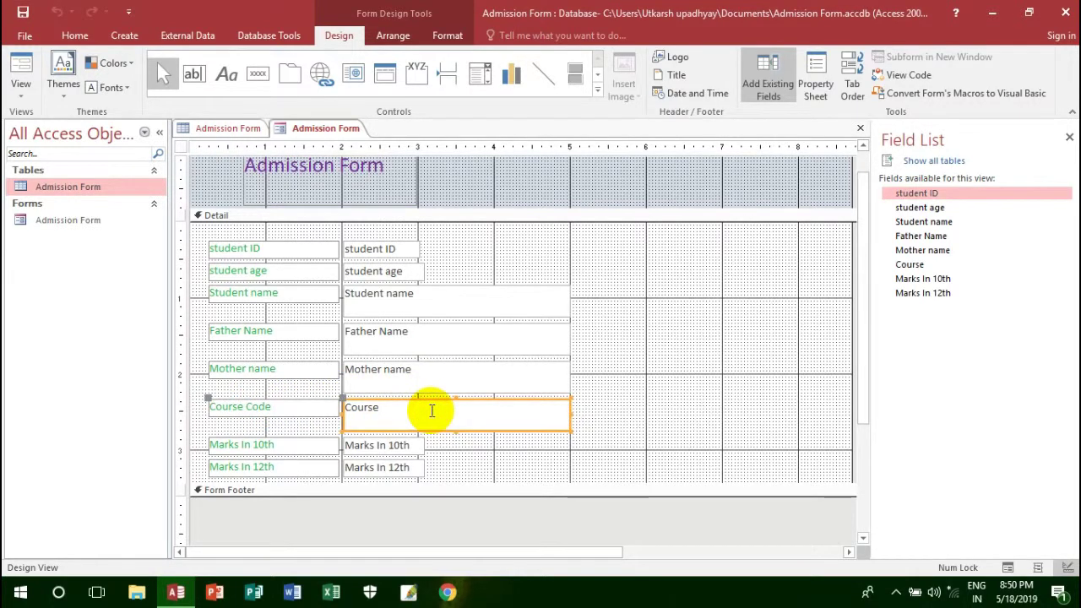
pyautogui.click(431, 410)
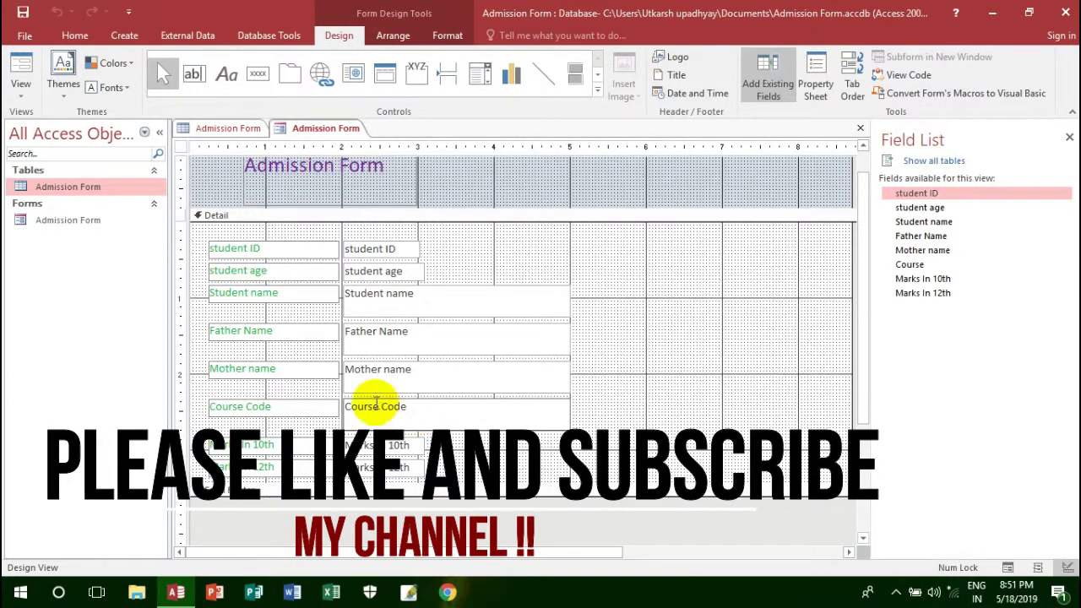
pyautogui.click(284, 390)
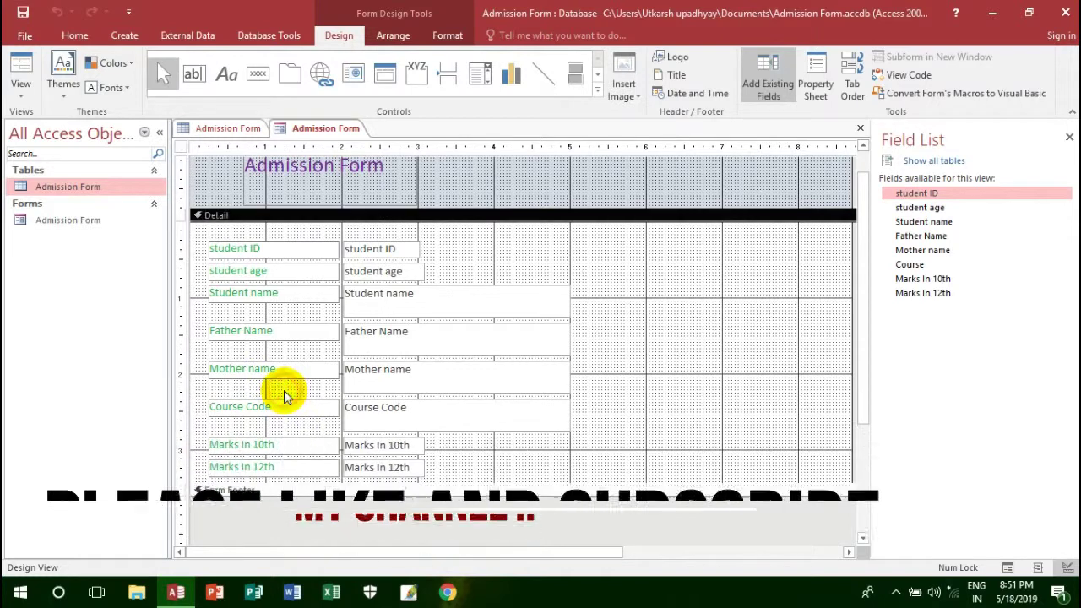
pyautogui.click(355, 419)
pyautogui.click(303, 389)
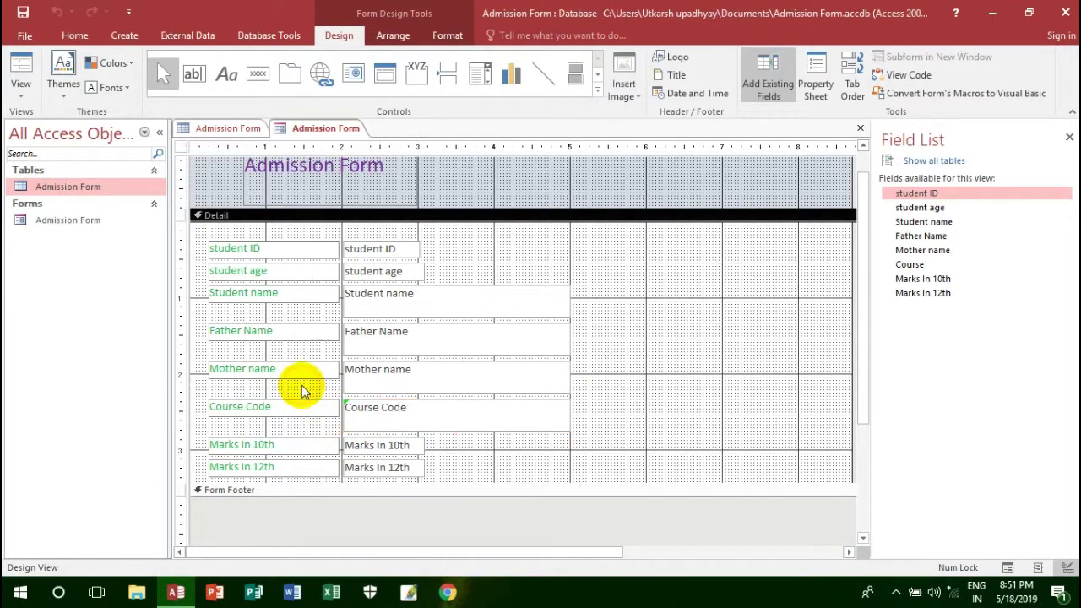
# Step: Delete the Course Code label and move its text box beside the student ID row, starting at about 5.4 inches
pyautogui.moveTo(281, 407); pyautogui.dragTo(660, 245)
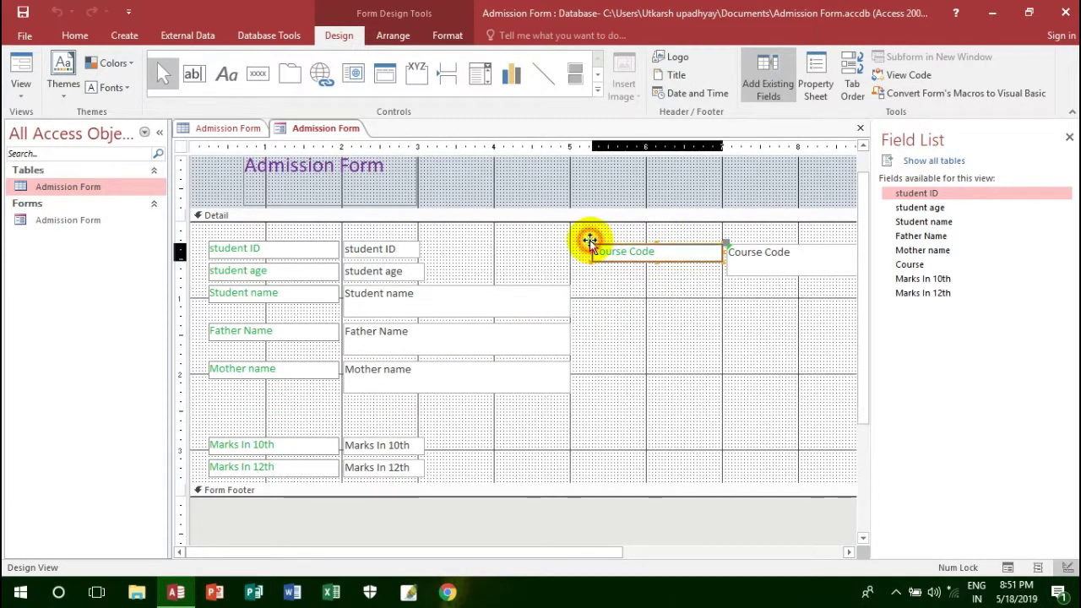
pyautogui.press('Delete')
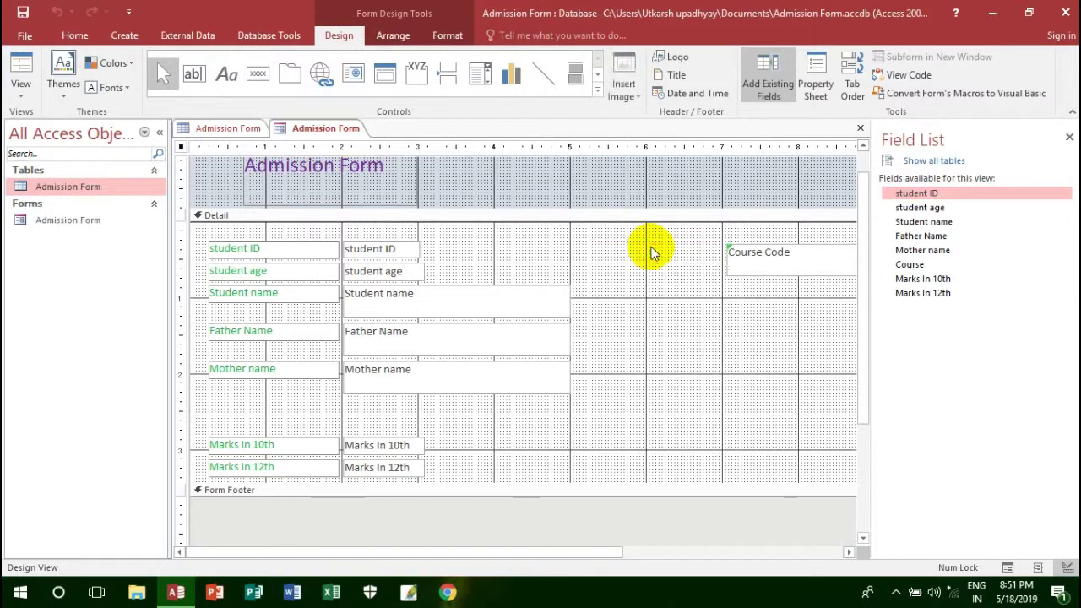
pyautogui.click(758, 250)
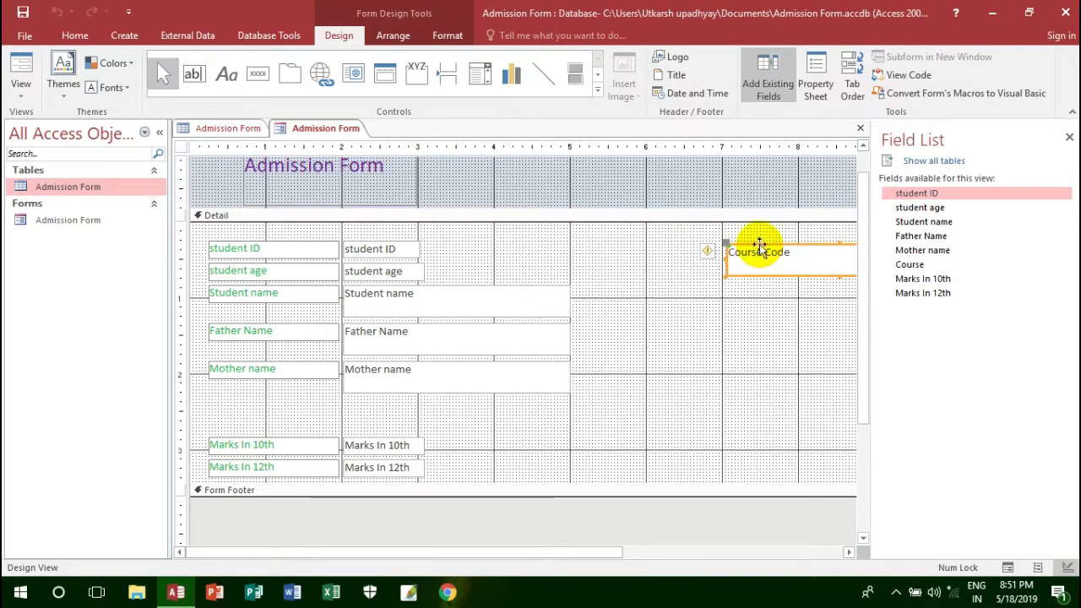
pyautogui.moveTo(760, 247); pyautogui.dragTo(623, 236)
# Step: Set the font color of the Course Code text box to purple
pyautogui.click(687, 253)
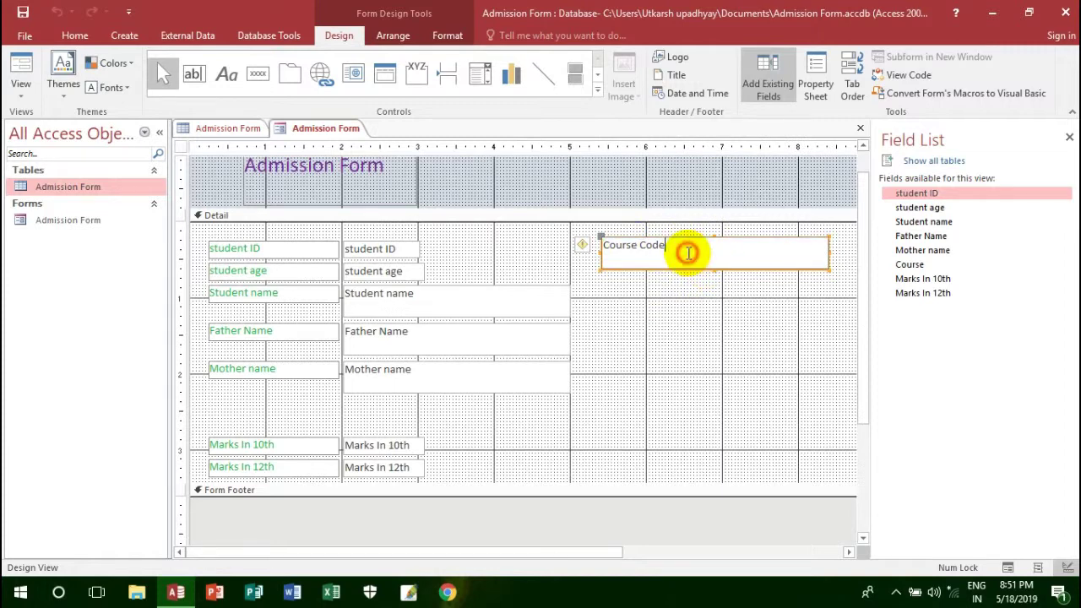
pyautogui.click(74, 36)
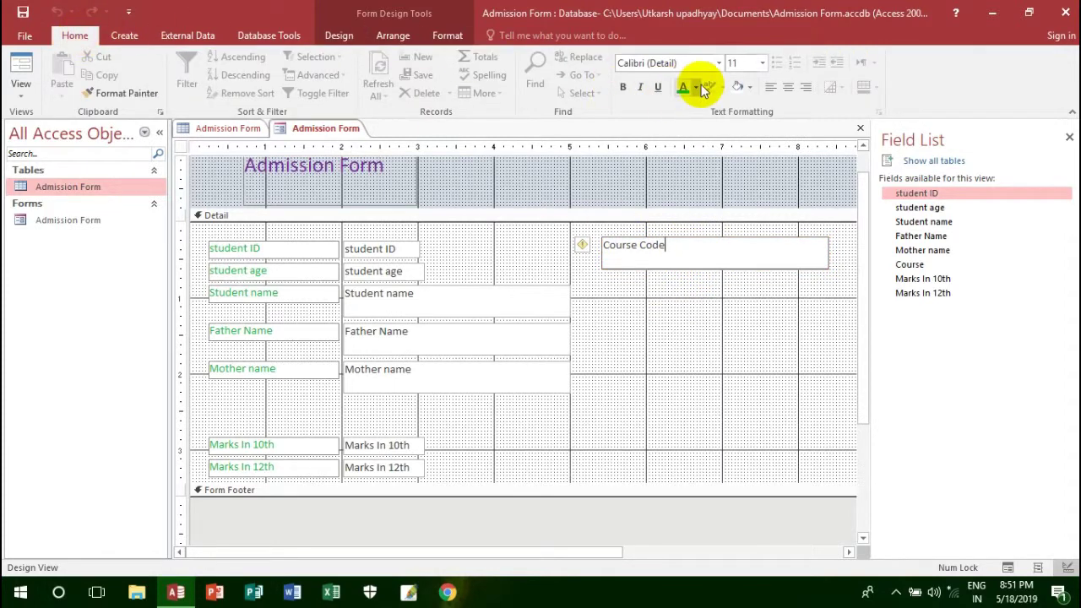
pyautogui.click(694, 90)
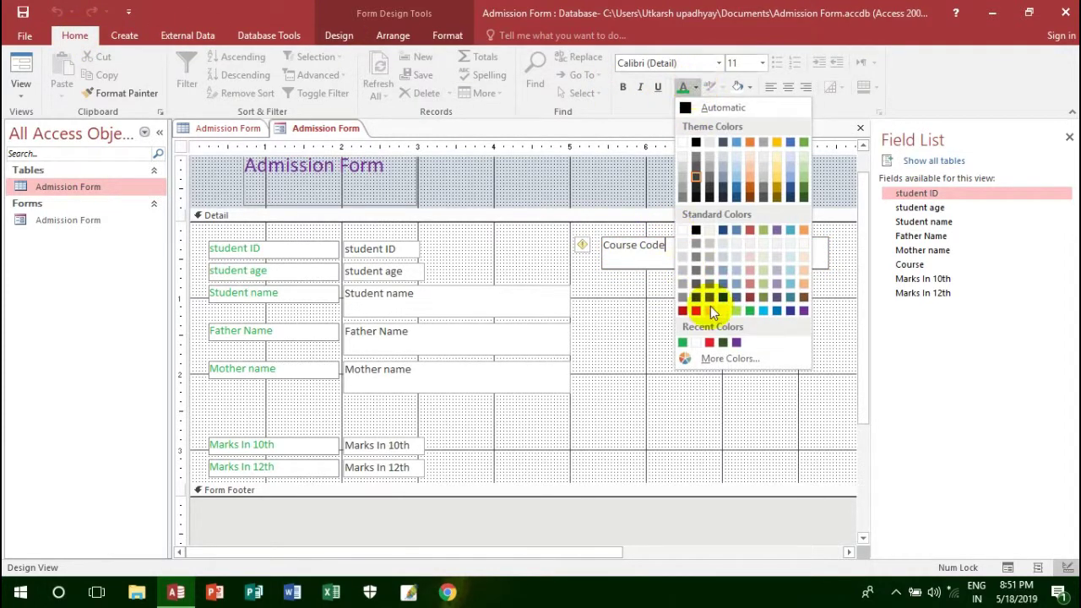
pyautogui.click(793, 305)
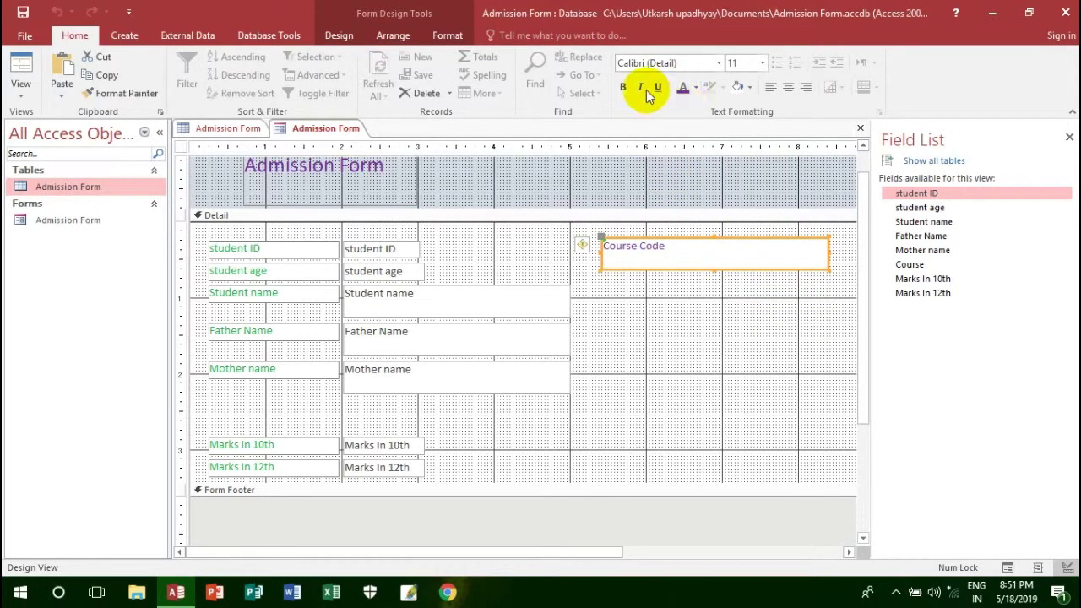
# Step: Set the Course Code text box to font size 18 and center its text
pyautogui.click(718, 63)
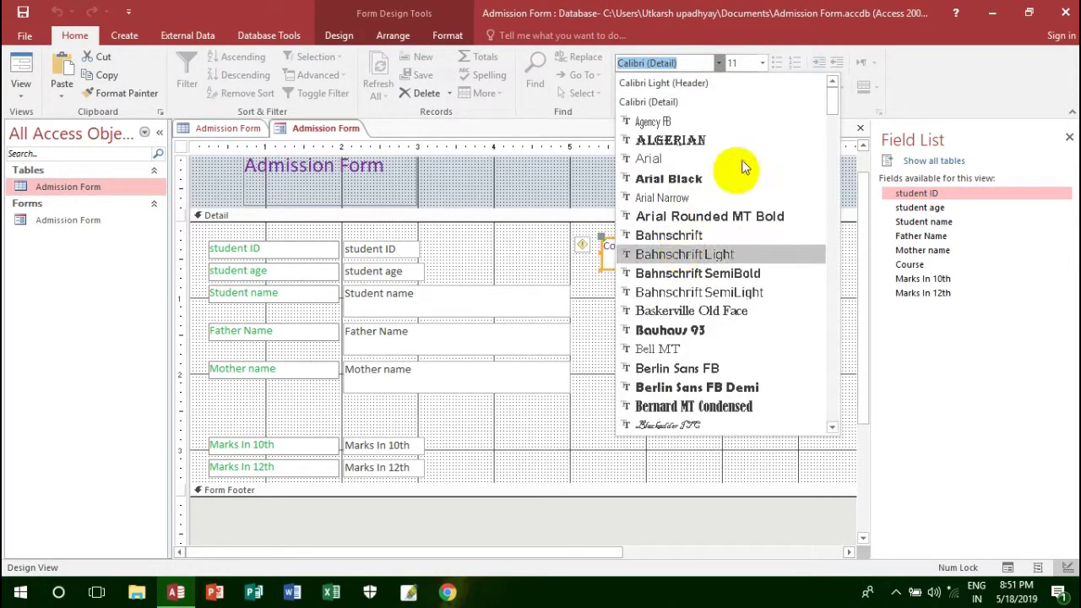
pyautogui.click(762, 63)
pyautogui.click(762, 62)
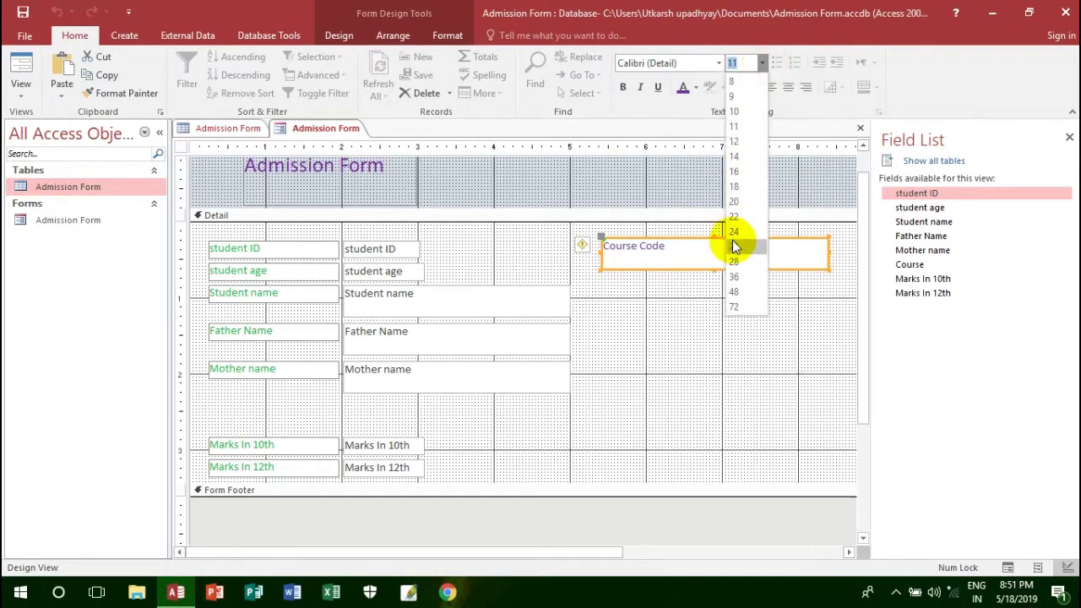
pyautogui.click(743, 188)
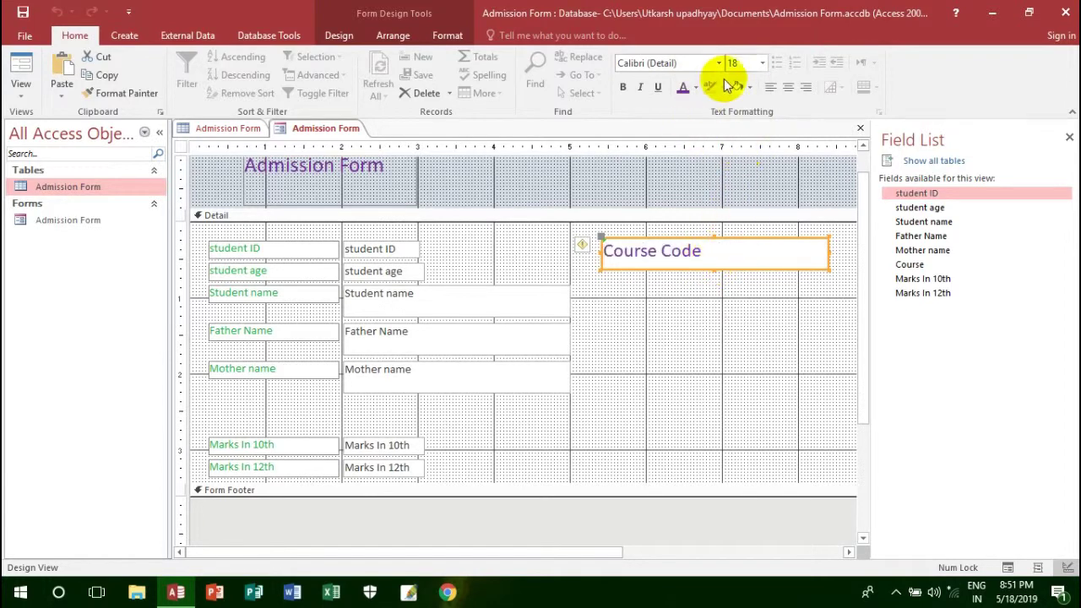
pyautogui.click(788, 88)
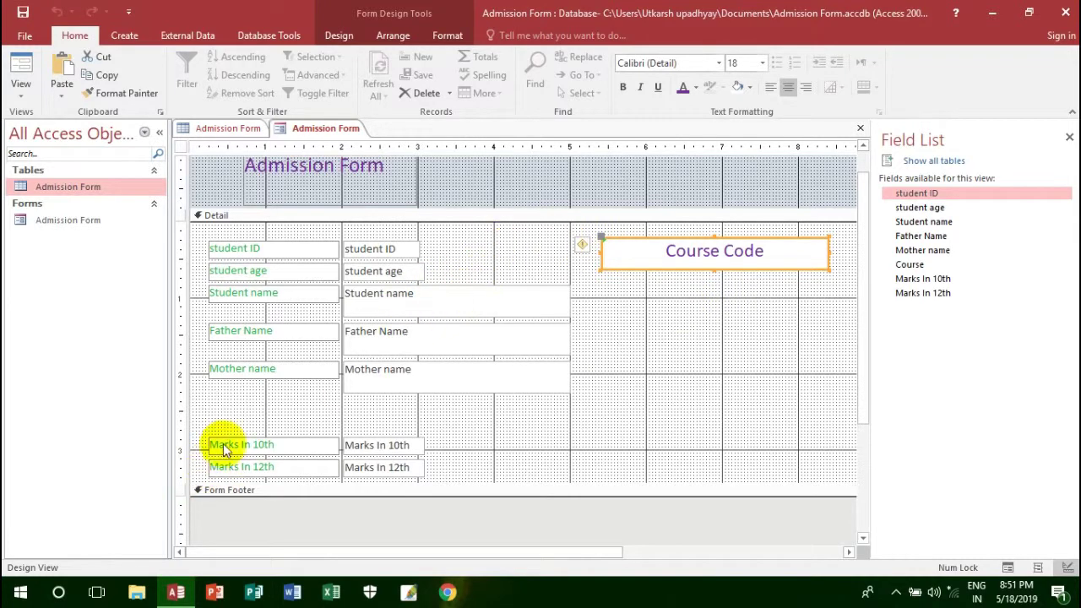
# Step: Move the Marks In 10th and Marks In 12th fields up together into the gap below Mother name
pyautogui.moveTo(244, 415); pyautogui.dragTo(245, 475)
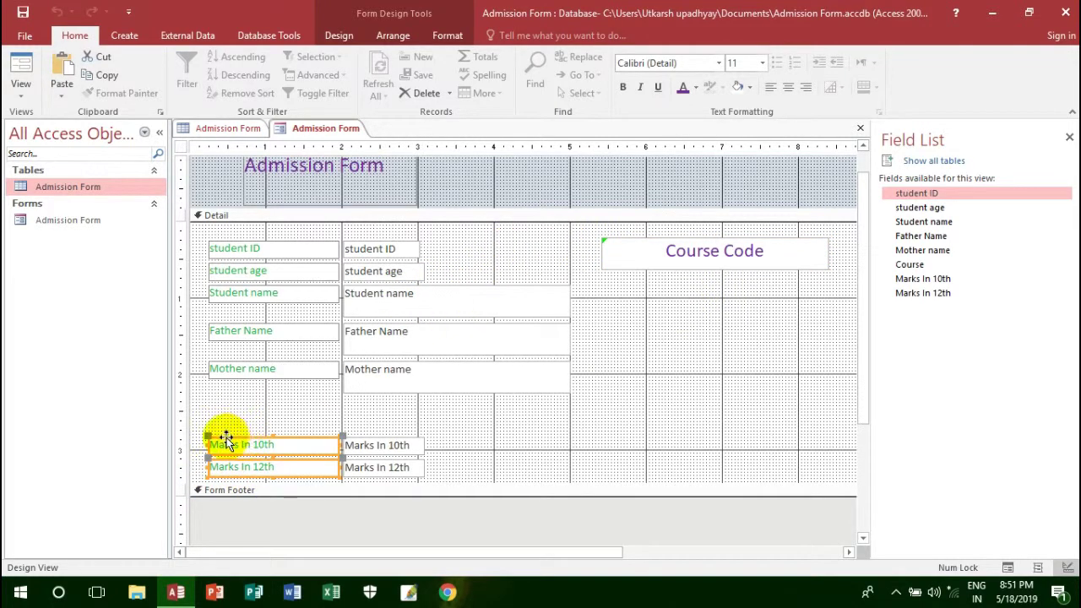
pyautogui.moveTo(221, 439); pyautogui.dragTo(229, 404)
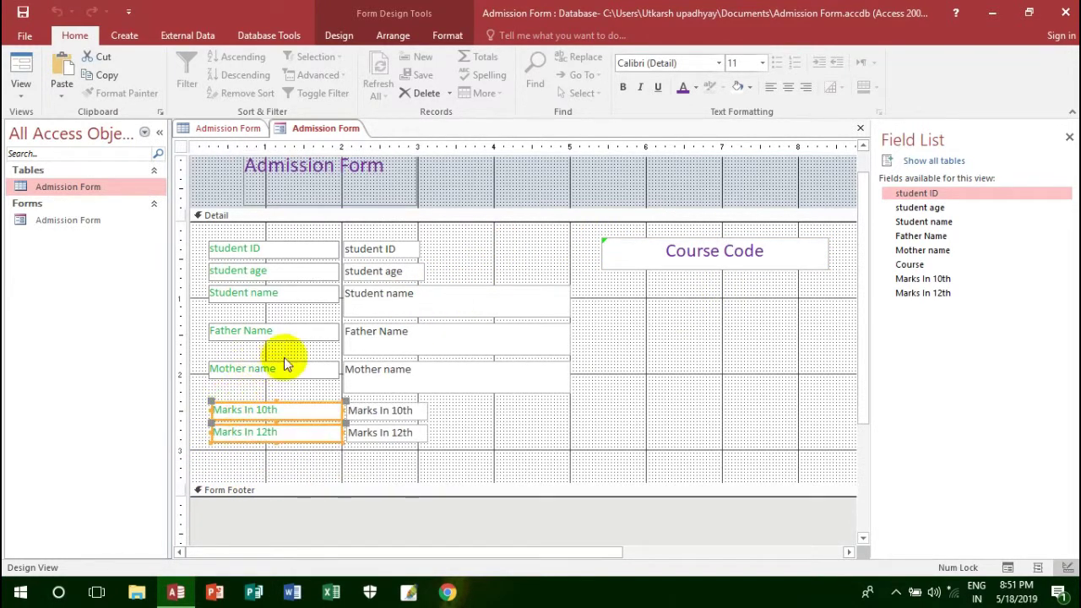
# Step: Reduce the height of the Student name, Father Name and Mother name text boxes together to a single line of text
pyautogui.click(369, 387)
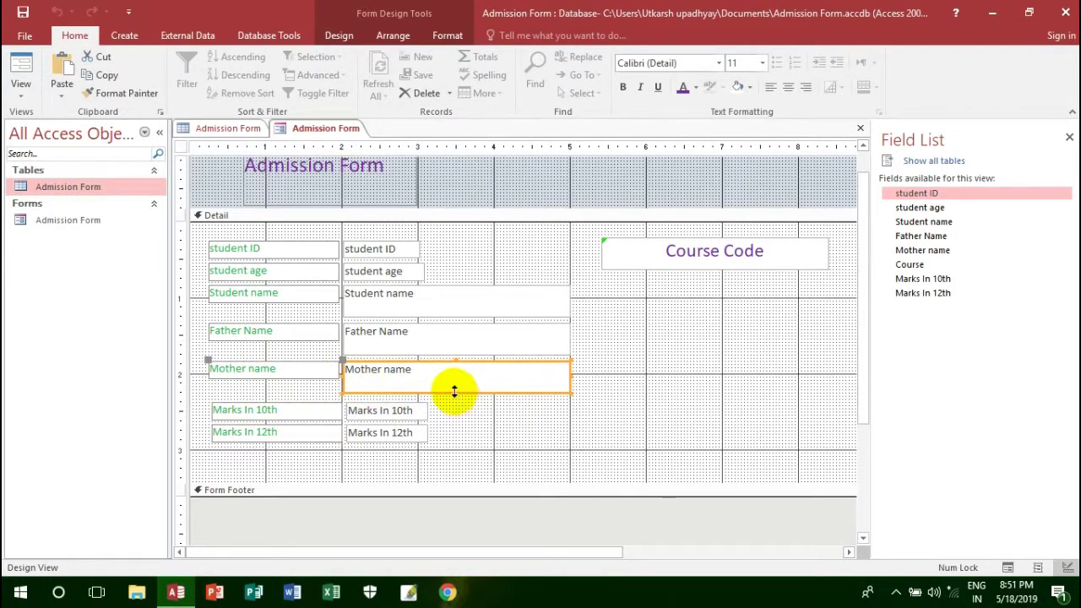
pyautogui.moveTo(460, 279); pyautogui.dragTo(454, 391)
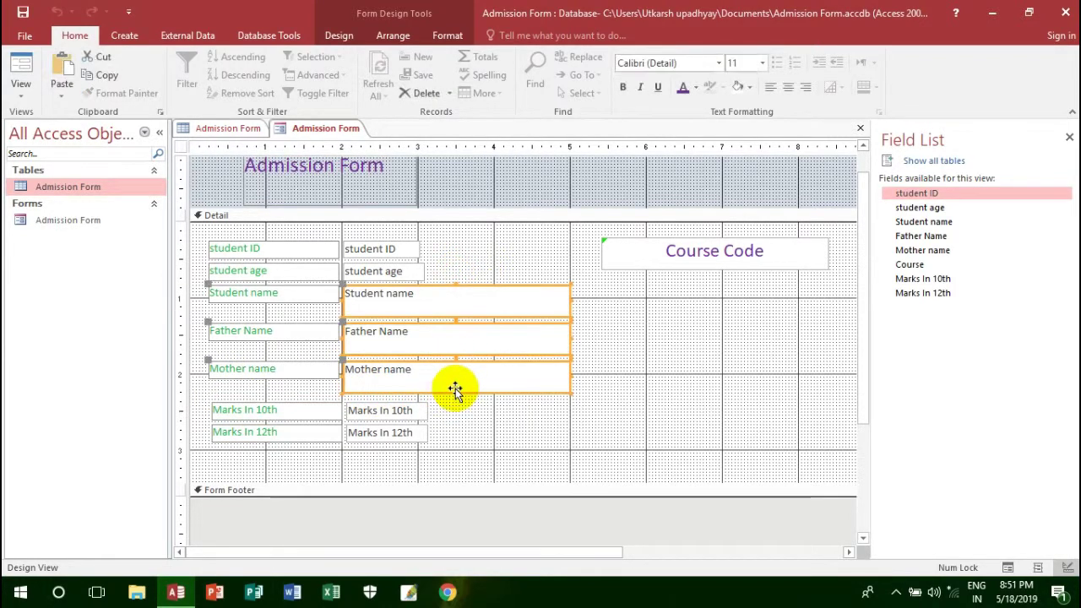
pyautogui.click(452, 395)
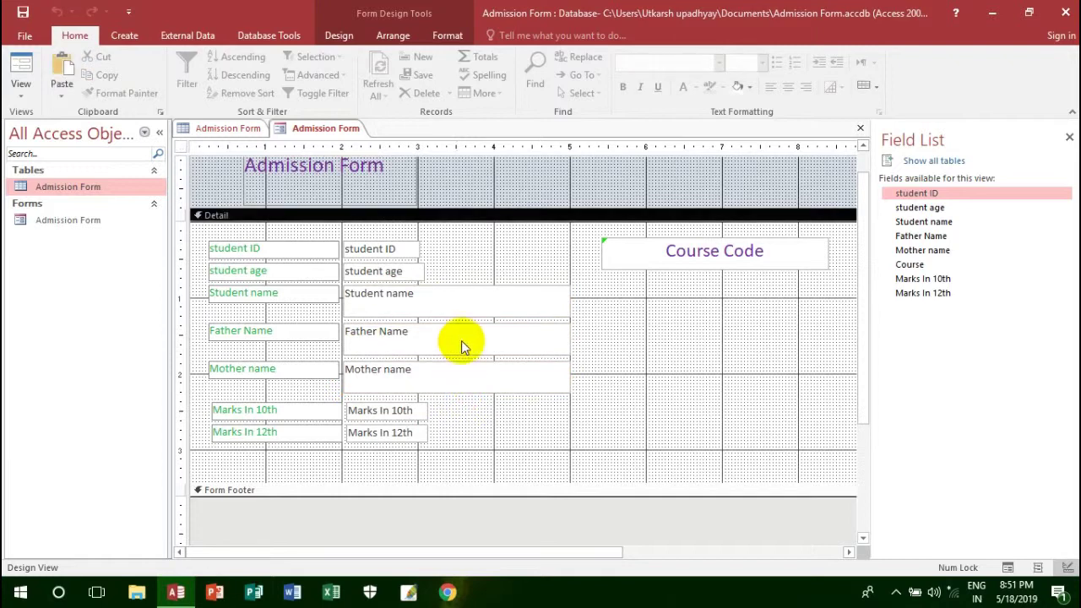
pyautogui.moveTo(460, 282); pyautogui.dragTo(459, 380)
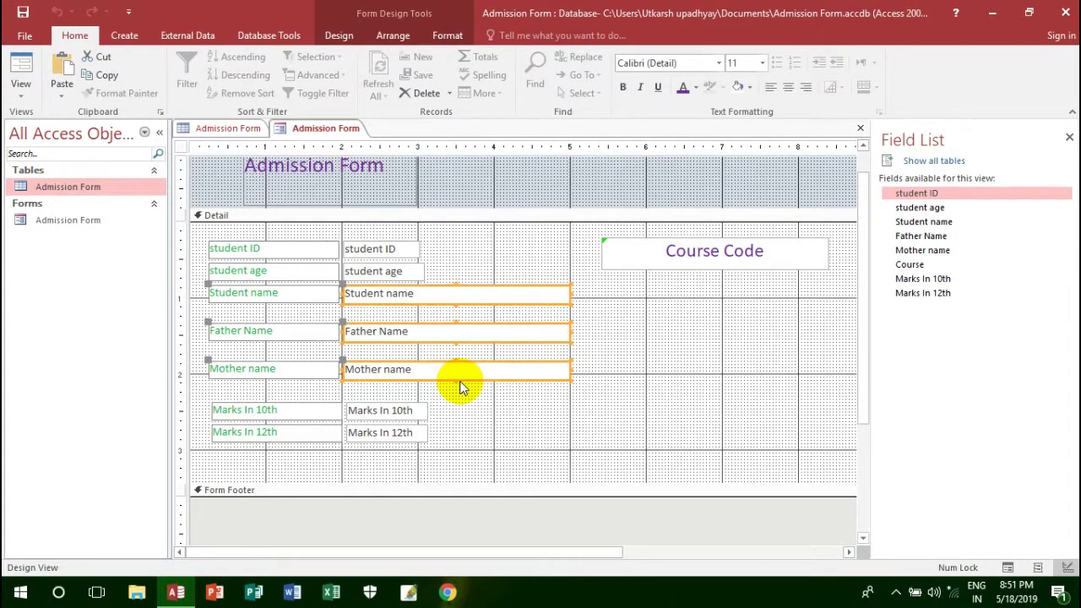
# Step: Move the Father Name, Mother name, Marks In 10th and Marks In 12th fields up to close the gaps below Student name
pyautogui.click(293, 452)
pyautogui.moveTo(293, 452); pyautogui.dragTo(288, 386)
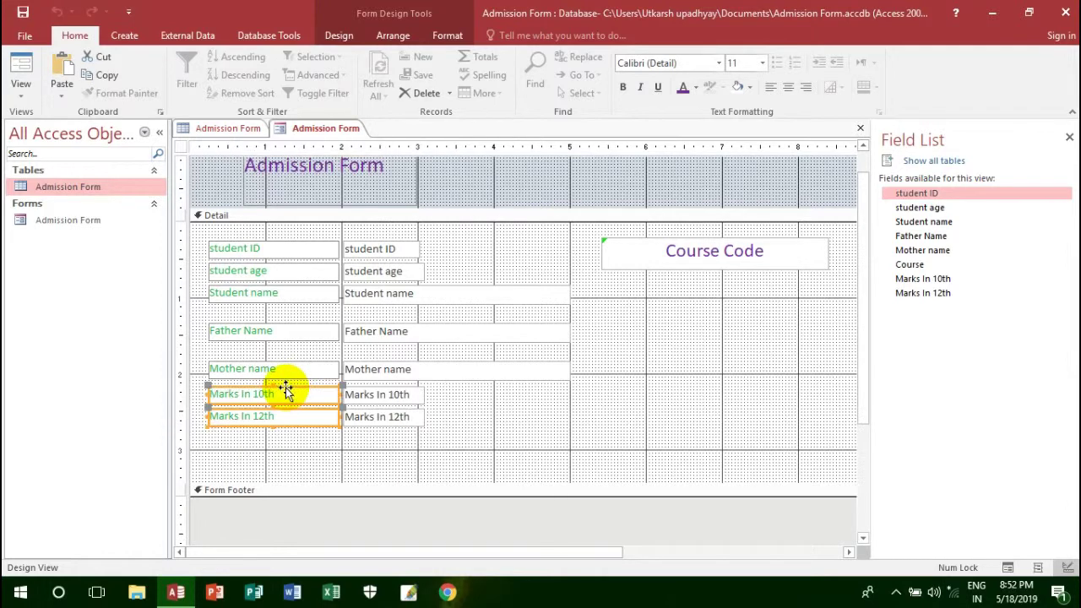
pyautogui.click(369, 465)
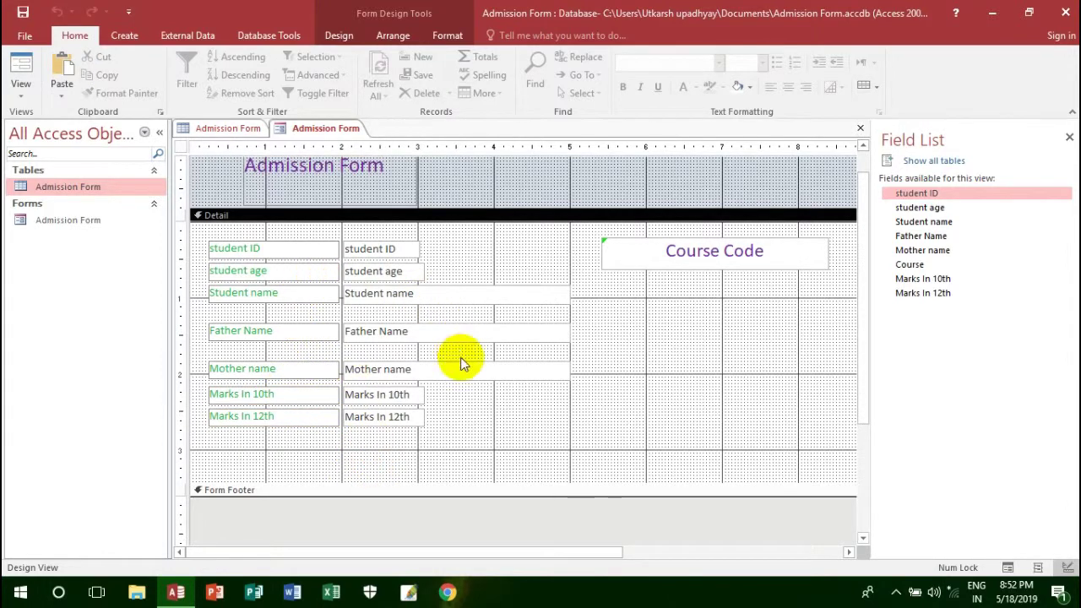
pyautogui.moveTo(485, 394); pyautogui.dragTo(483, 278)
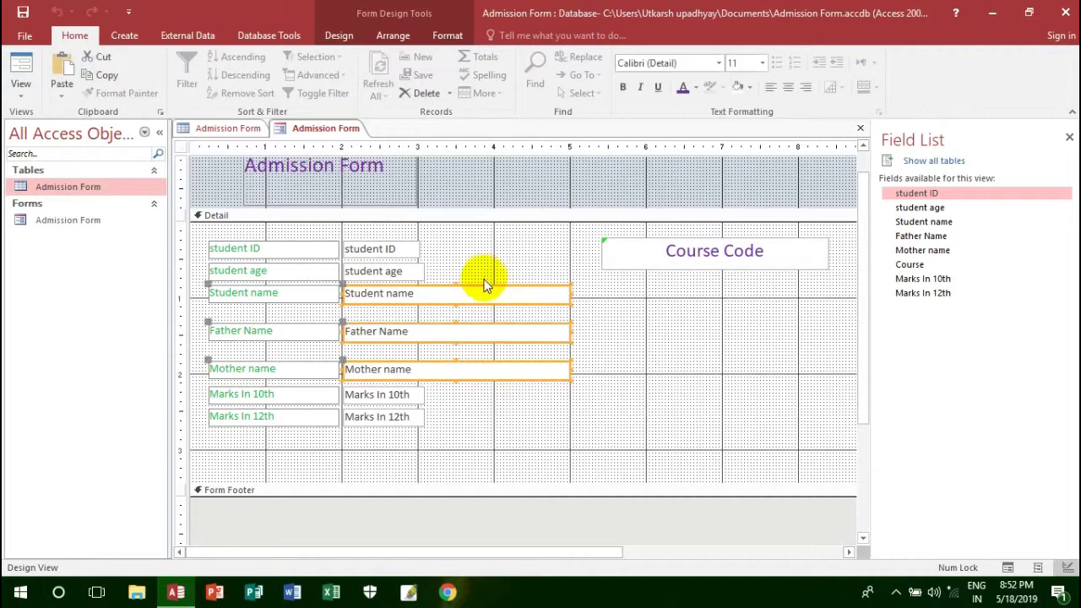
pyautogui.click(467, 422)
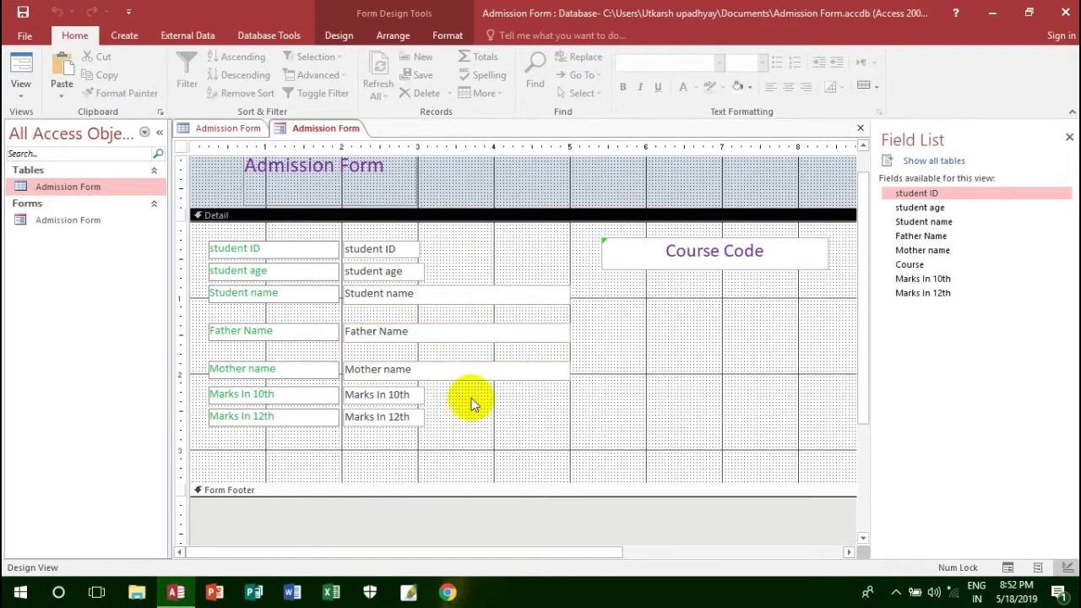
pyautogui.moveTo(384, 435); pyautogui.dragTo(377, 349)
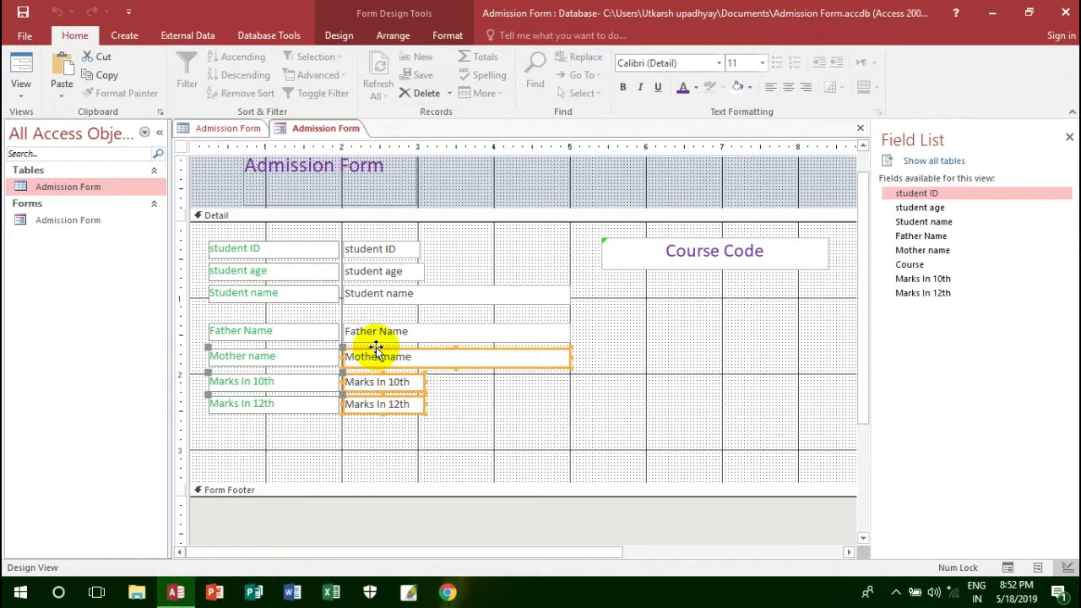
pyautogui.moveTo(381, 434); pyautogui.dragTo(377, 312)
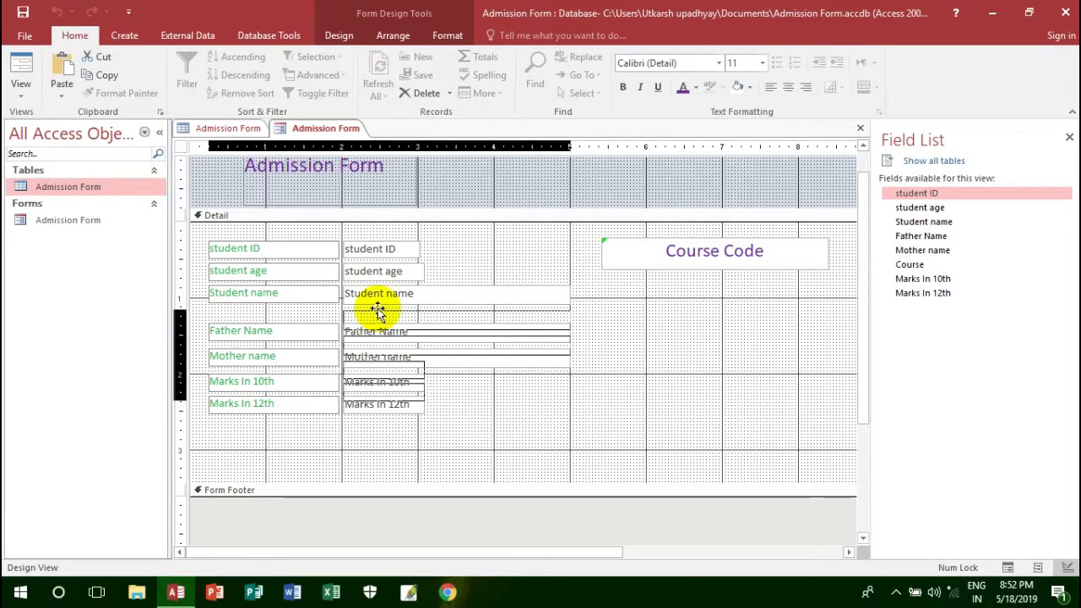
pyautogui.moveTo(377, 312); pyautogui.dragTo(378, 311)
pyautogui.click(519, 412)
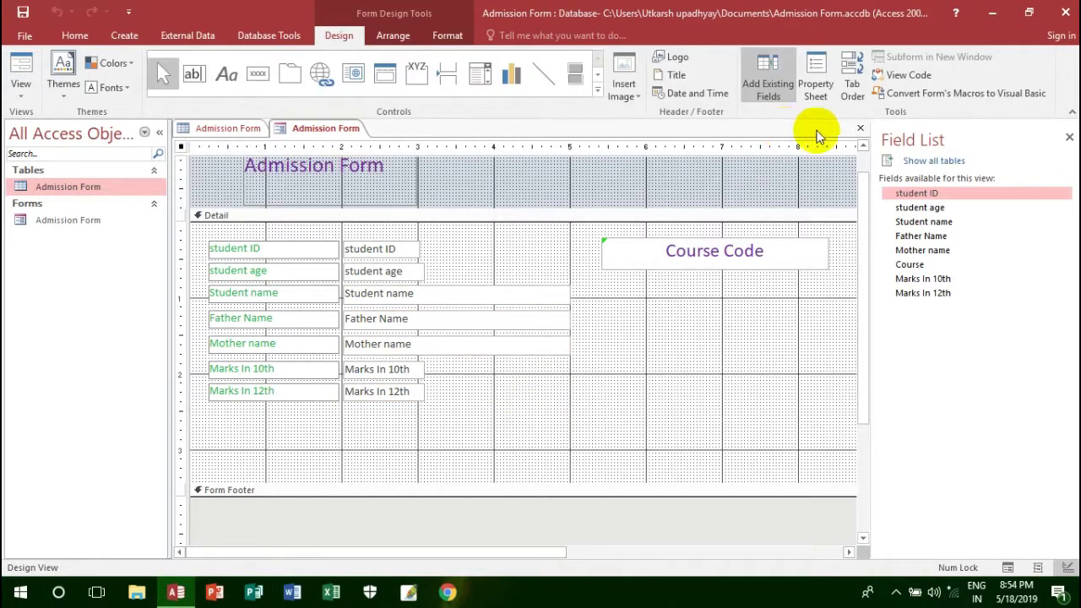
# Step: Close the form and rename the Course field in the Admission Form table to Course Code
pyautogui.click(860, 127)
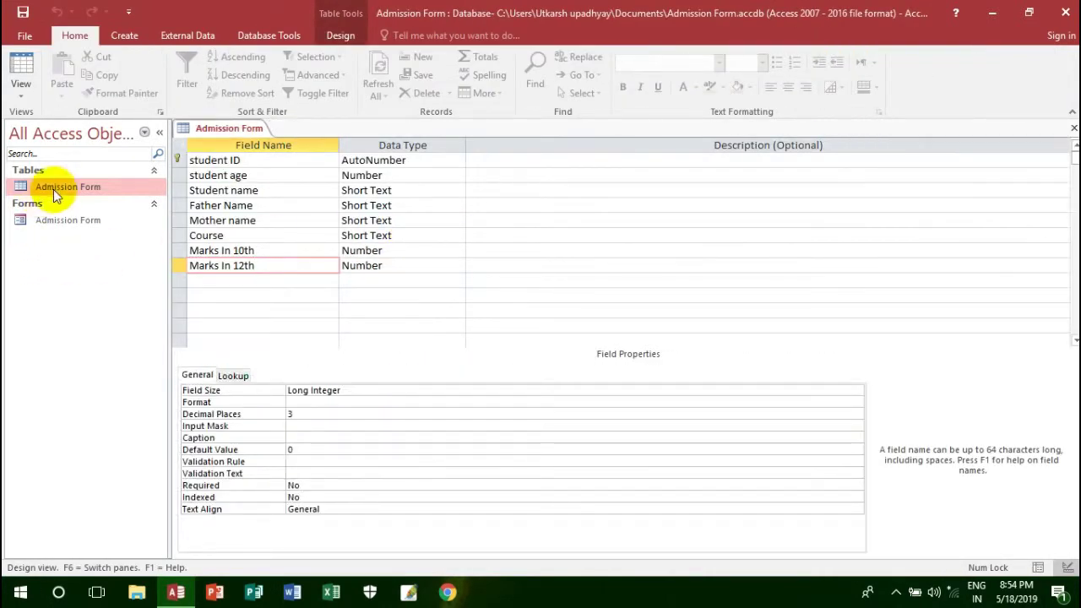
pyautogui.click(232, 236)
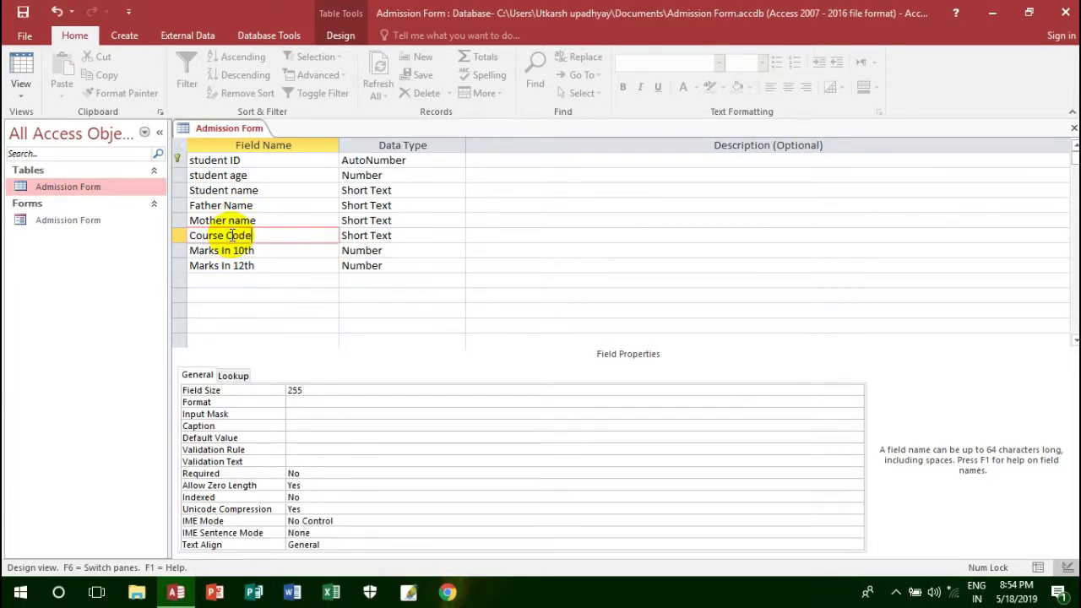
pyautogui.click(308, 275)
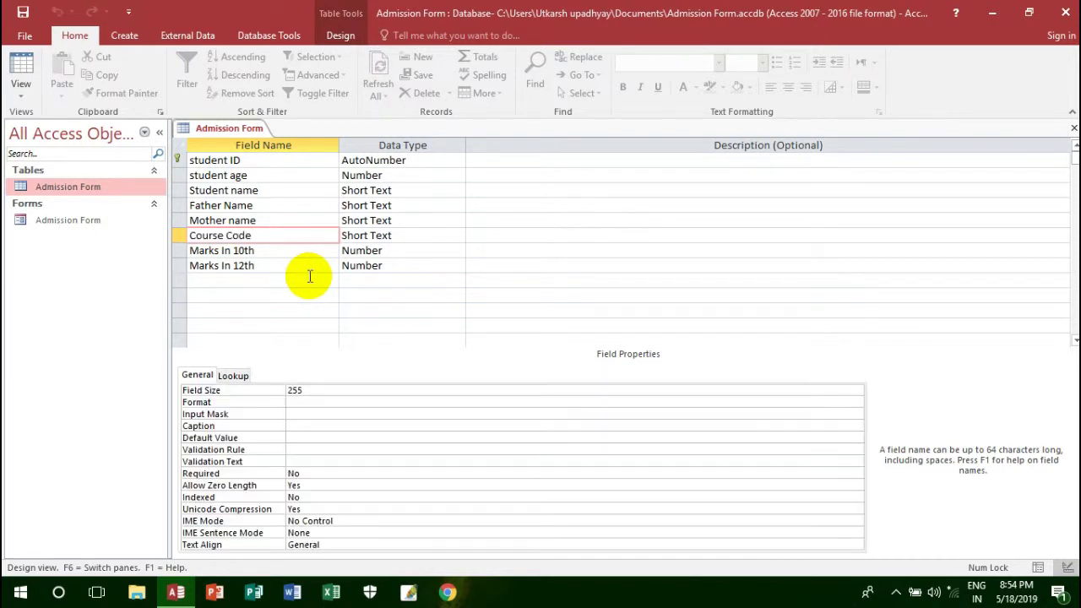
# Step: Close the table, open the Admission Form form, fill in a test record with student age 12 and Marks In 10th 13, and close it
pyautogui.click(1073, 129)
pyautogui.doubleClick(97, 219)
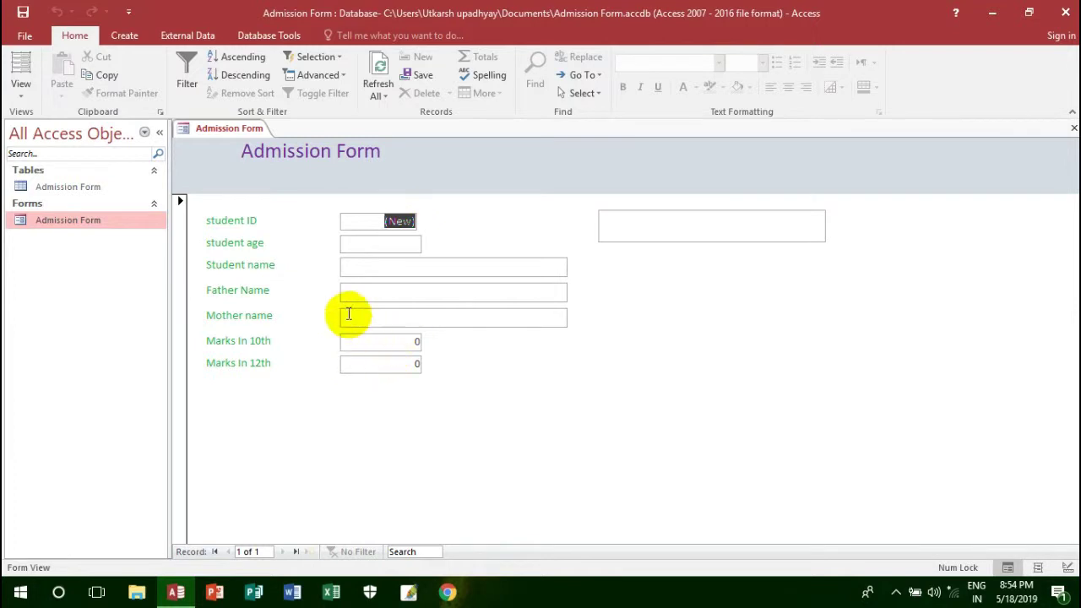
pyautogui.click(651, 222)
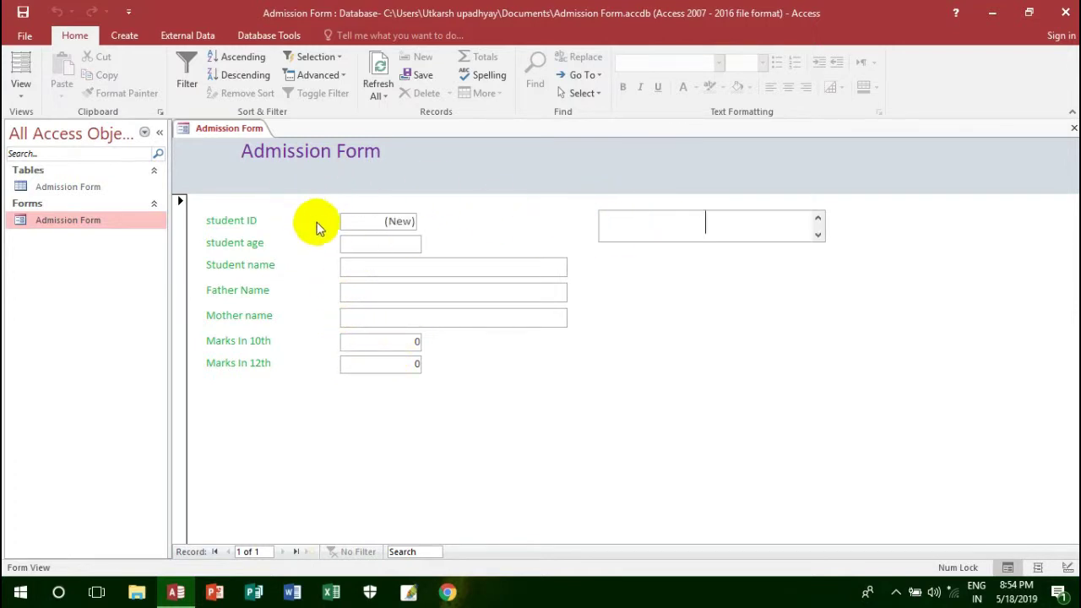
pyautogui.click(364, 245)
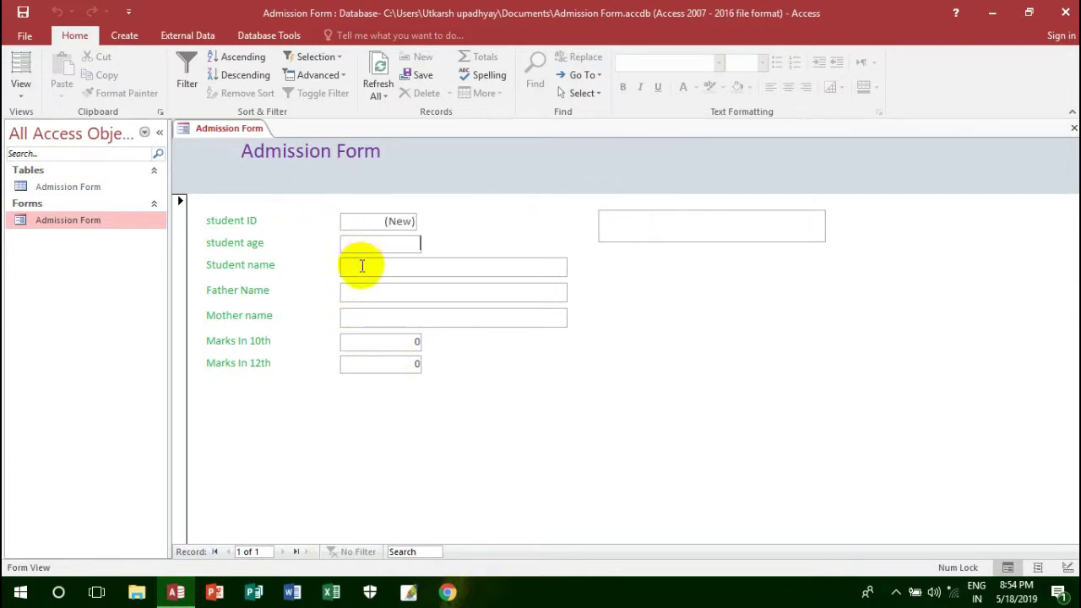
pyautogui.write('12')
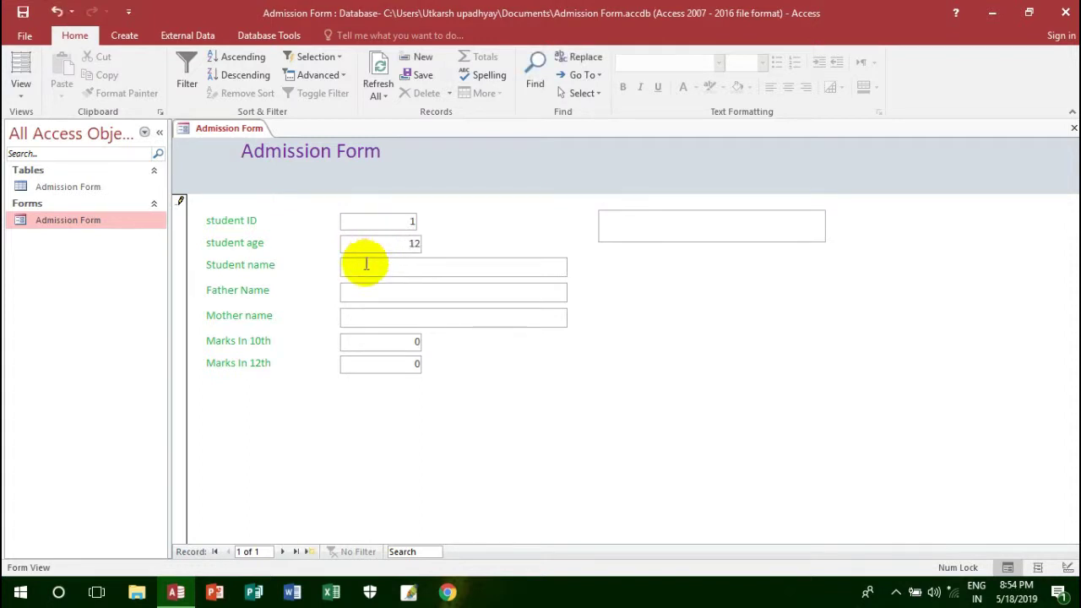
pyautogui.click(364, 271)
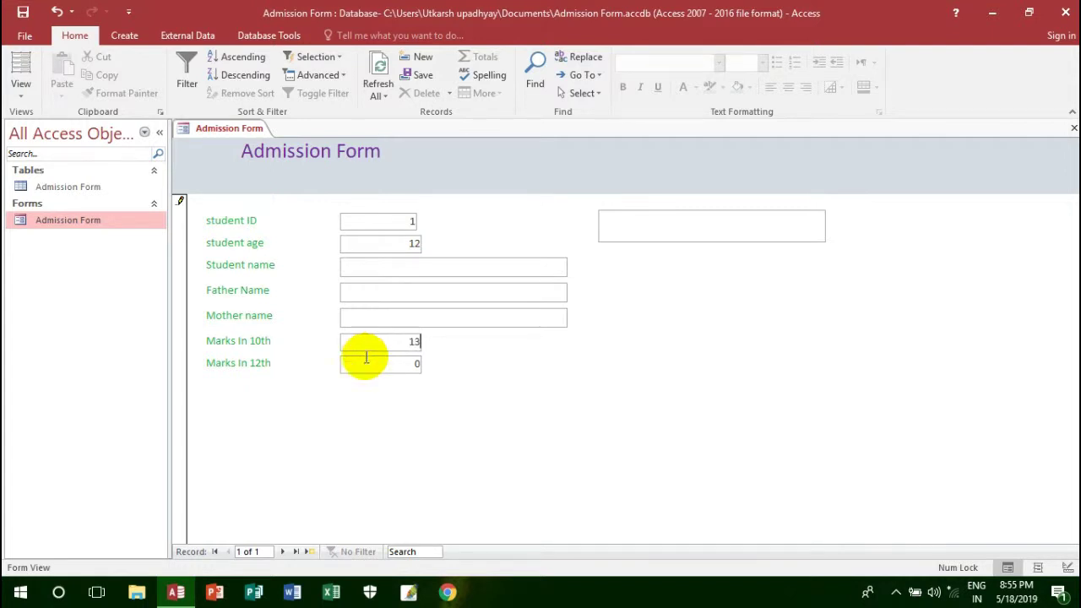
pyautogui.click(363, 364)
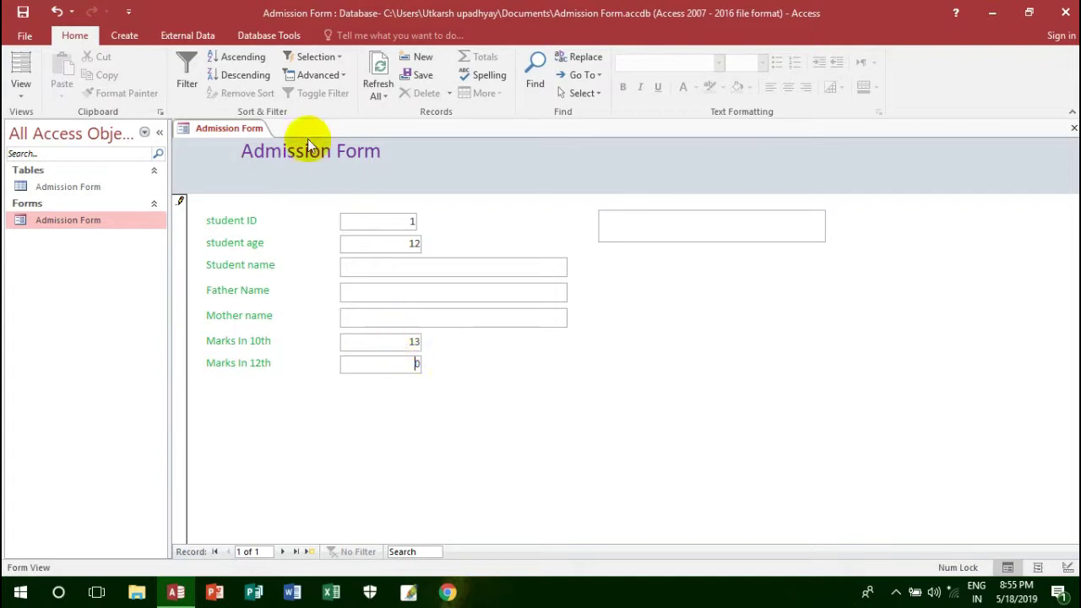
pyautogui.click(1073, 128)
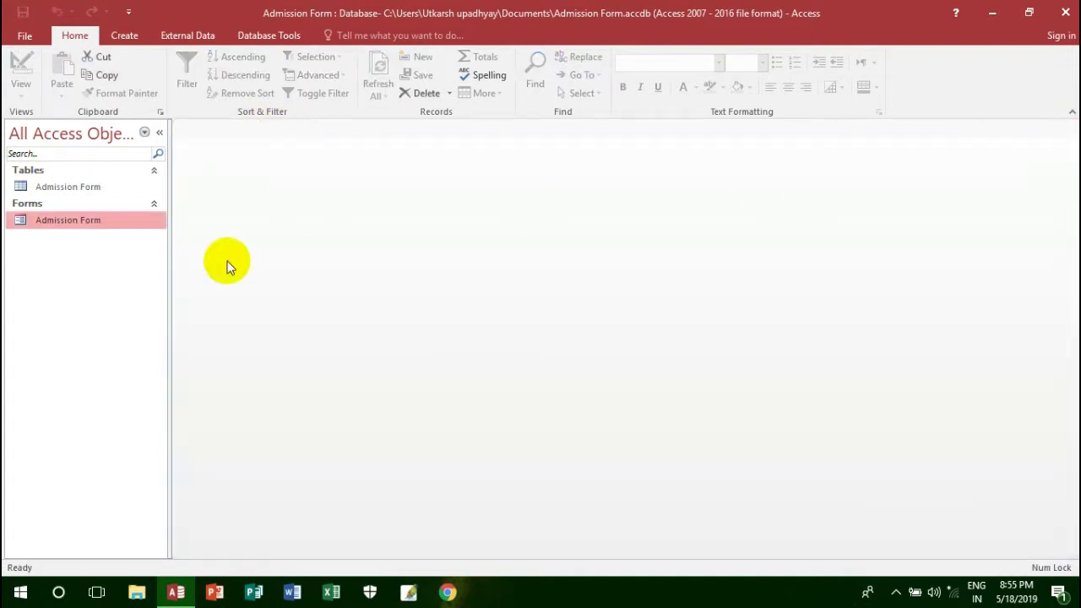
# Step: In the Admission Form form's design, draw an option group about 2 by 1.8 inches below the Course Code box
pyautogui.rightClick(127, 223)
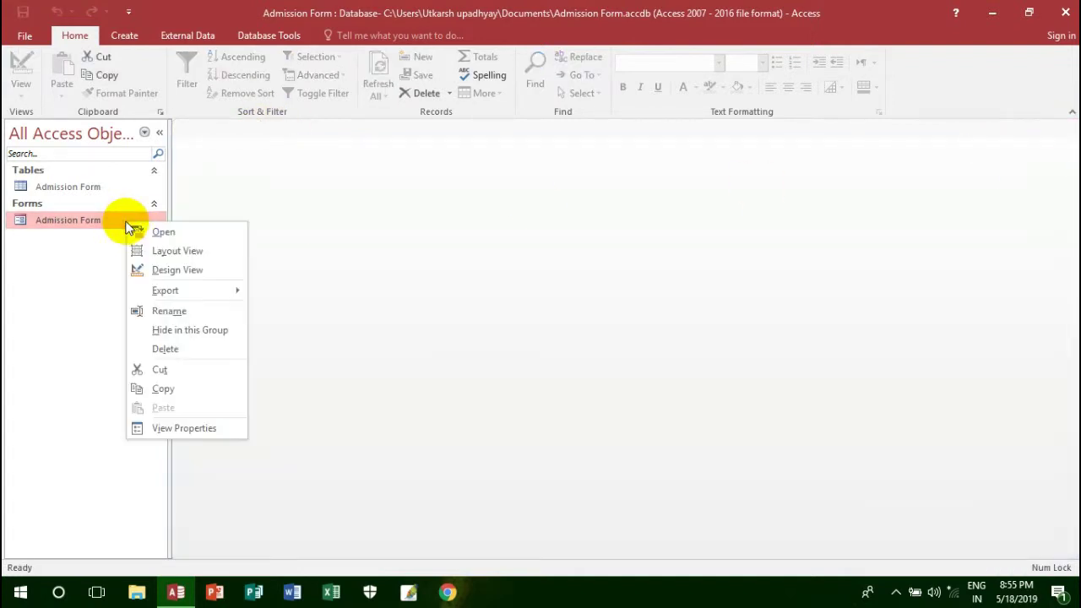
pyautogui.click(203, 272)
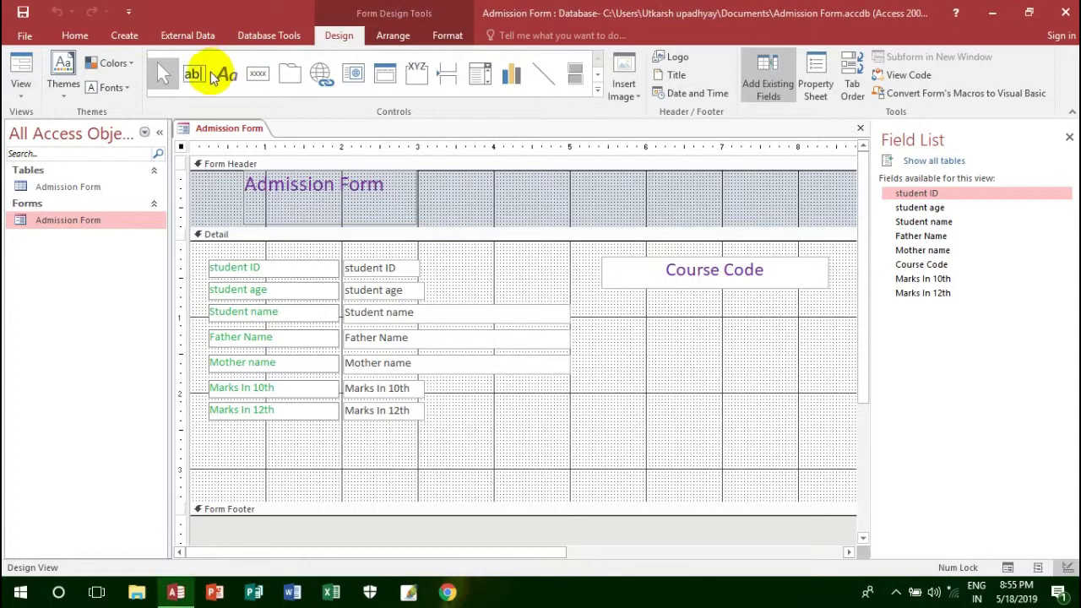
pyautogui.click(416, 73)
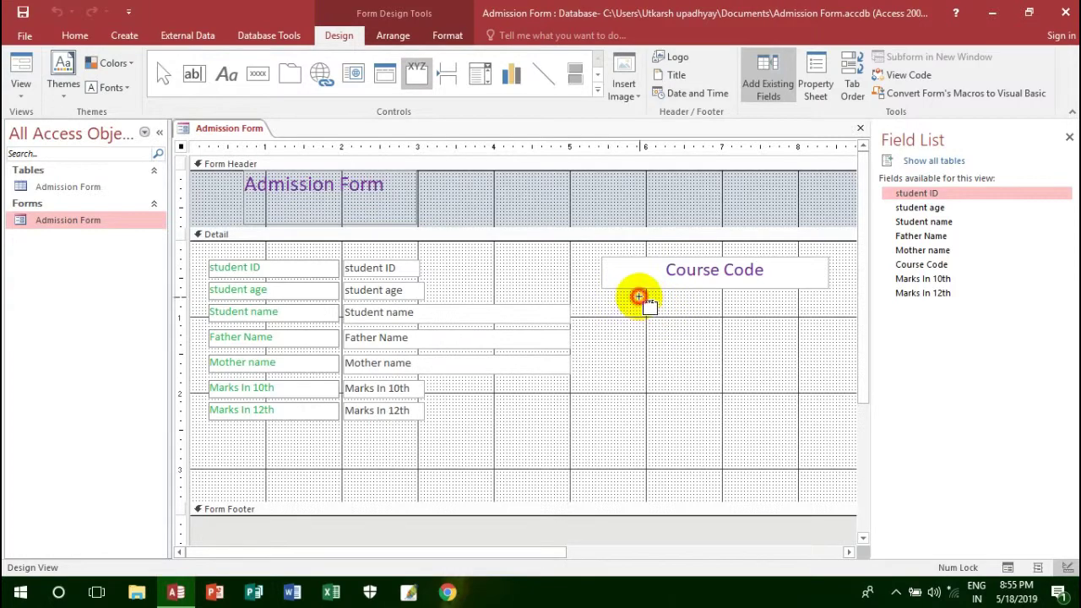
pyautogui.moveTo(639, 297); pyautogui.dragTo(789, 434)
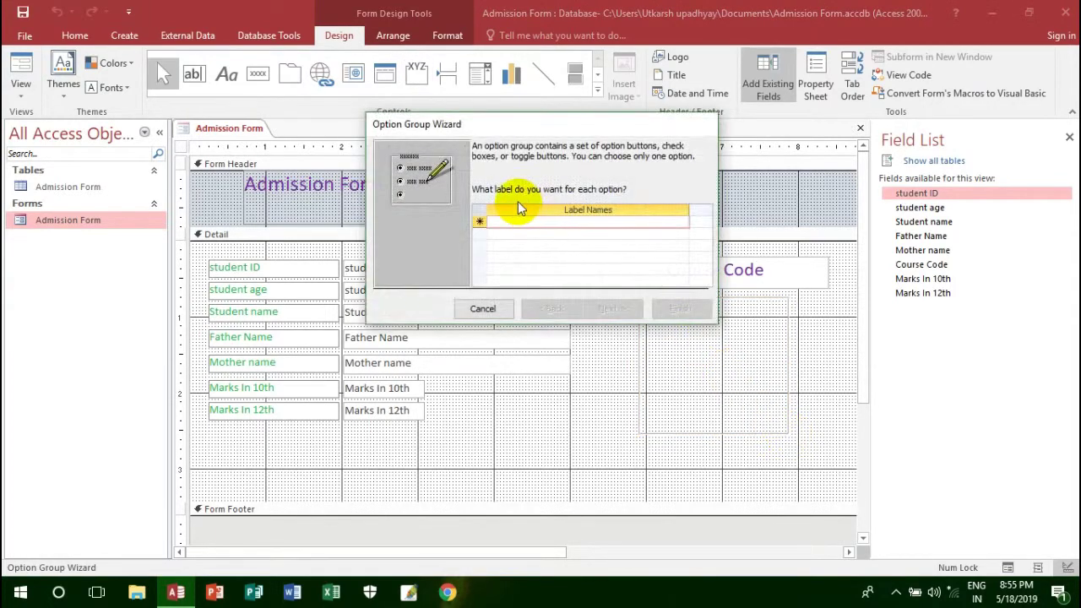
# Step: Give the option group the labels NONE, B-TECH, M.A and B.A
pyautogui.write('NONE')
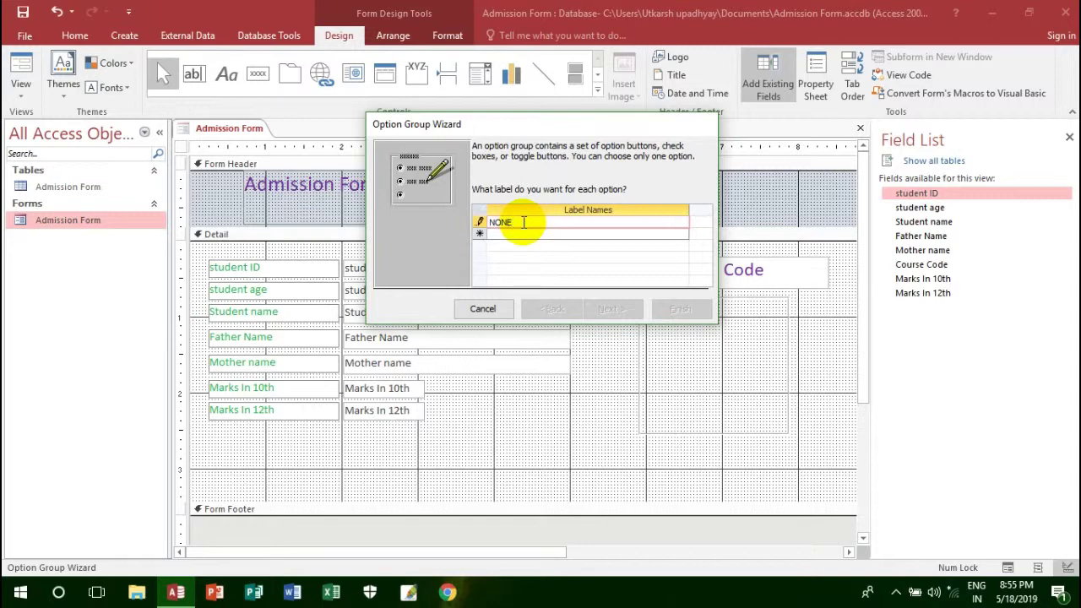
pyautogui.press('Return')
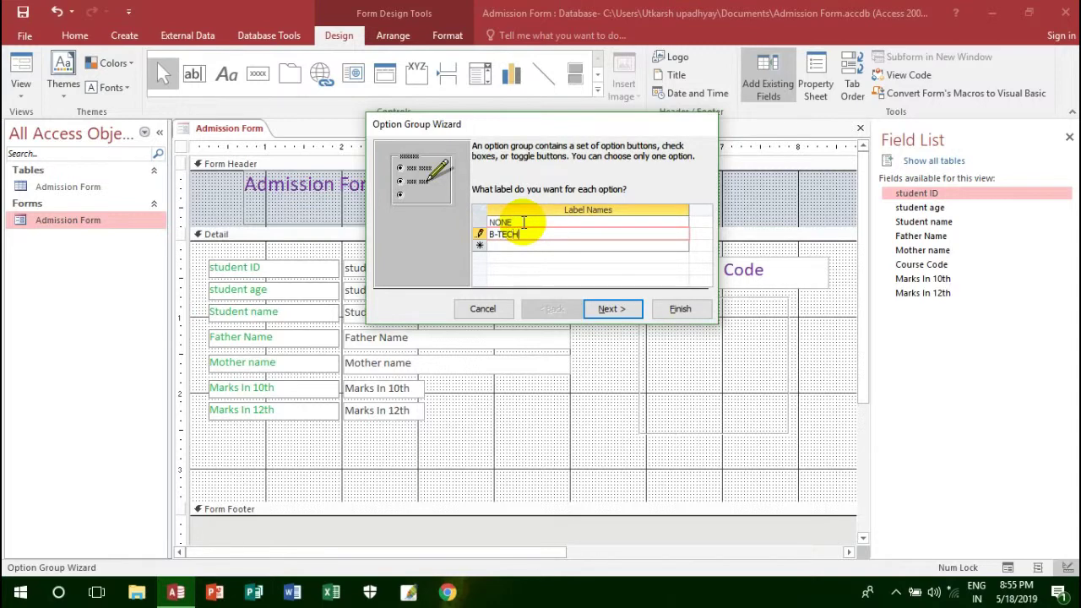
pyautogui.press('Return')
pyautogui.write('M.A')
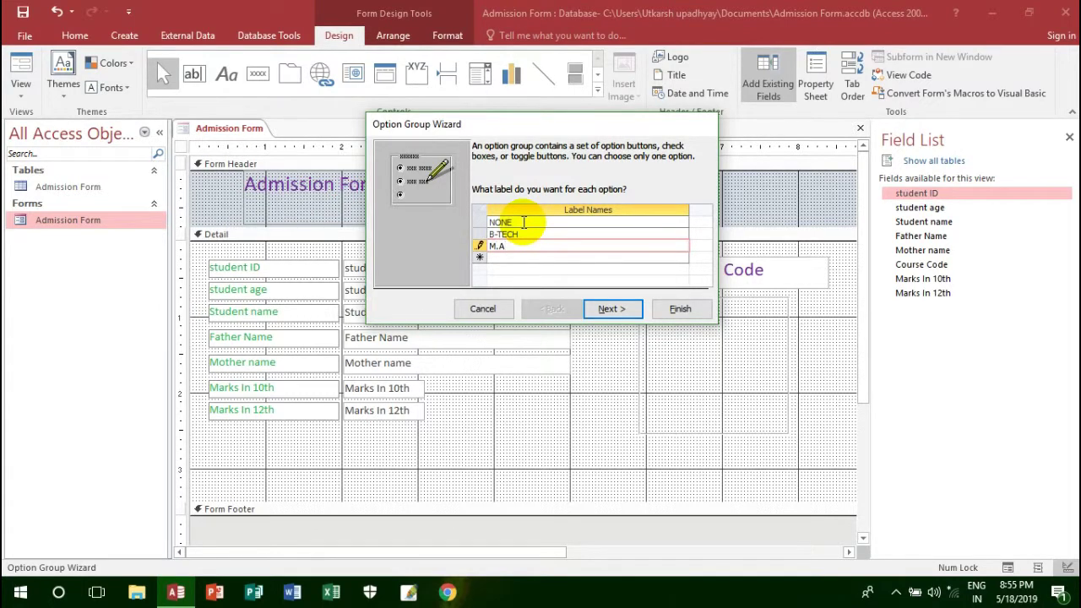
pyautogui.press('Return')
pyautogui.write('B.A')
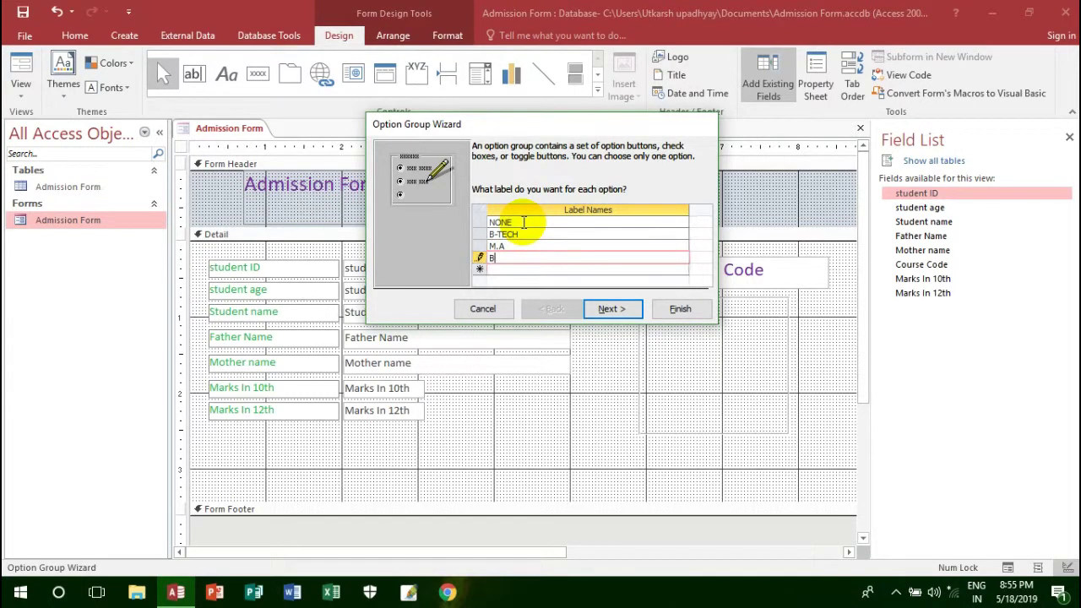
pyautogui.click(610, 309)
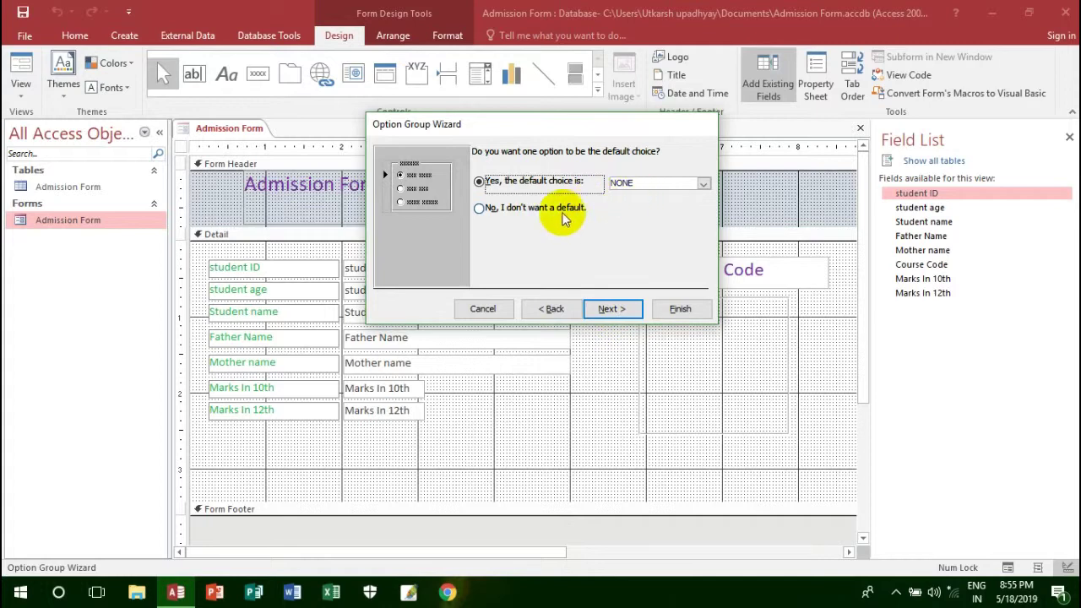
# Step: Keep NONE as the default choice and assign the values 0 to NONE, 101 to B-TECH, 102 to M.A and 103 to B.A
pyautogui.click(621, 309)
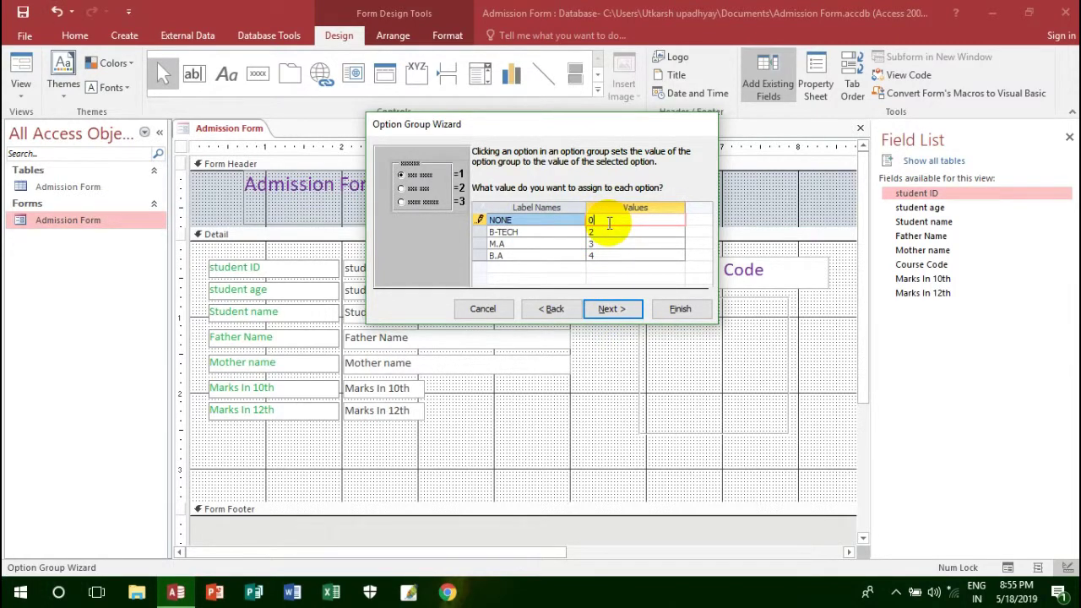
pyautogui.press('Down')
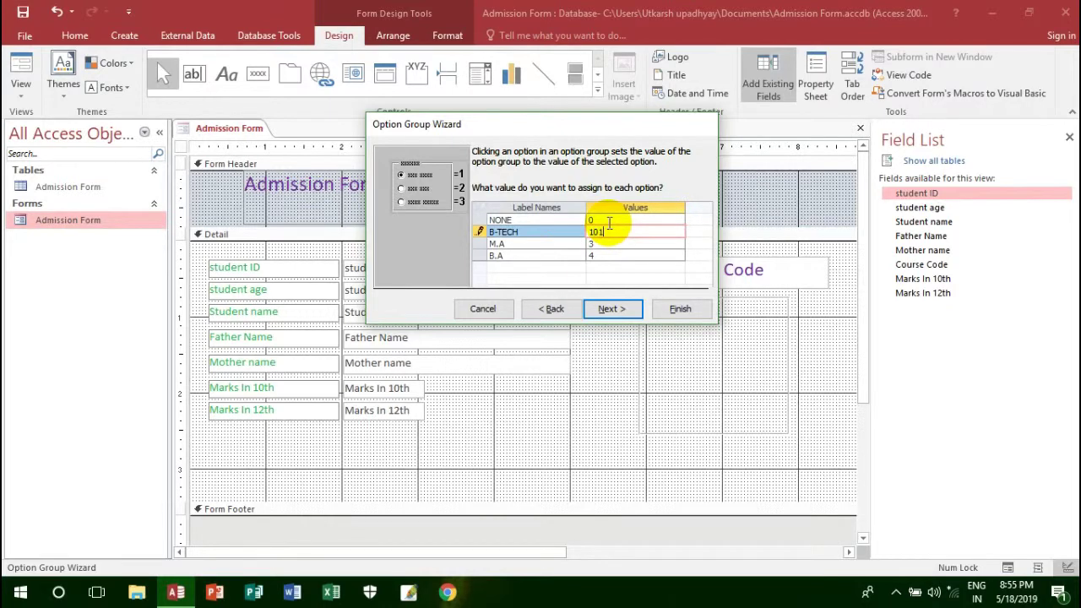
pyautogui.press('Down')
pyautogui.press('BackSpace')
pyautogui.write('102')
pyautogui.press('Down')
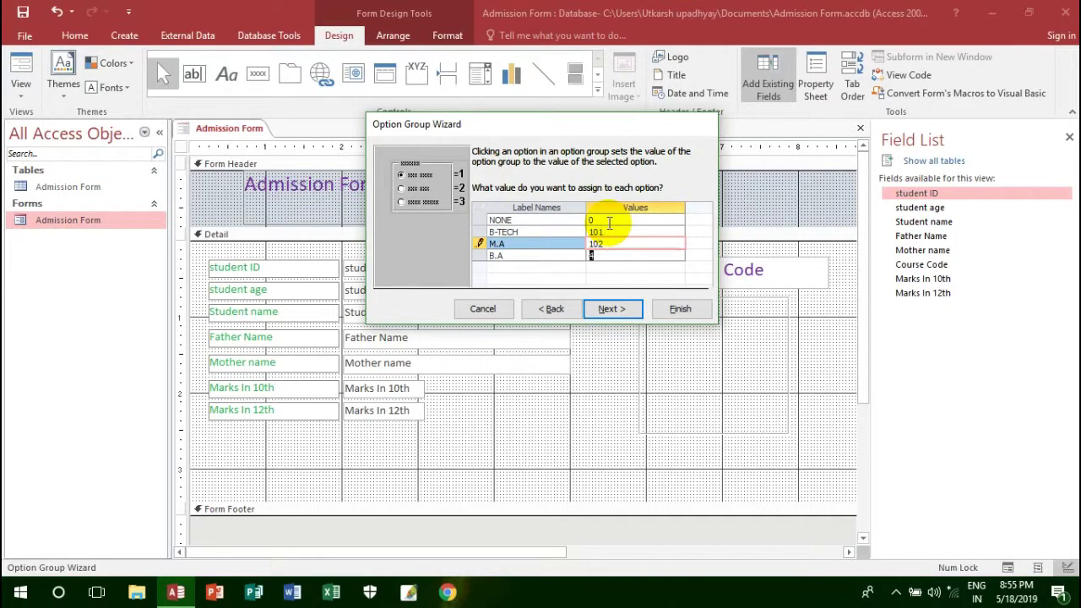
pyautogui.write('10')
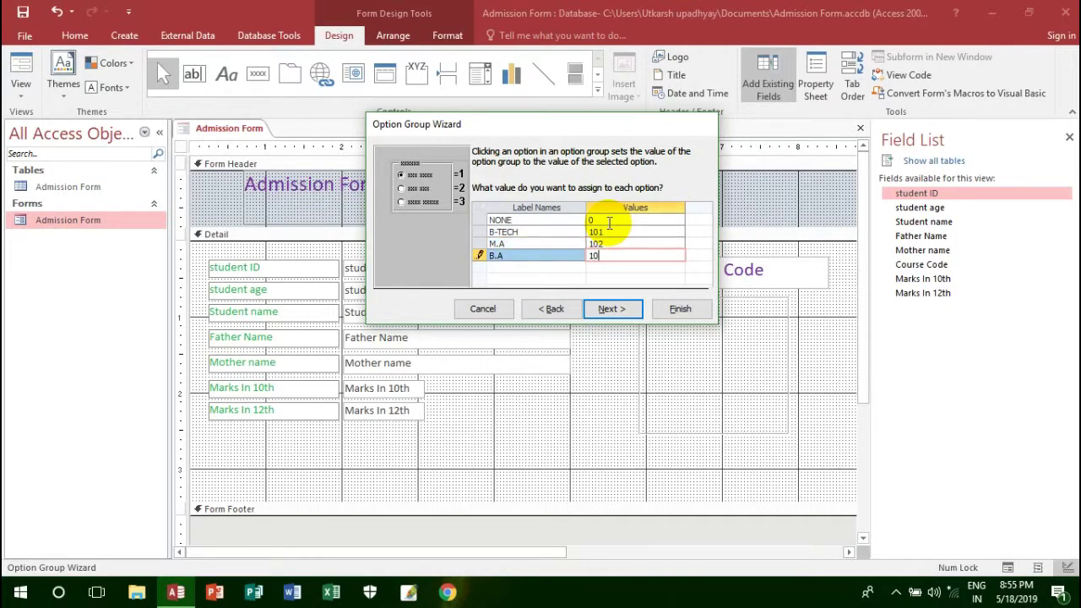
pyautogui.write('3')
pyautogui.click(615, 309)
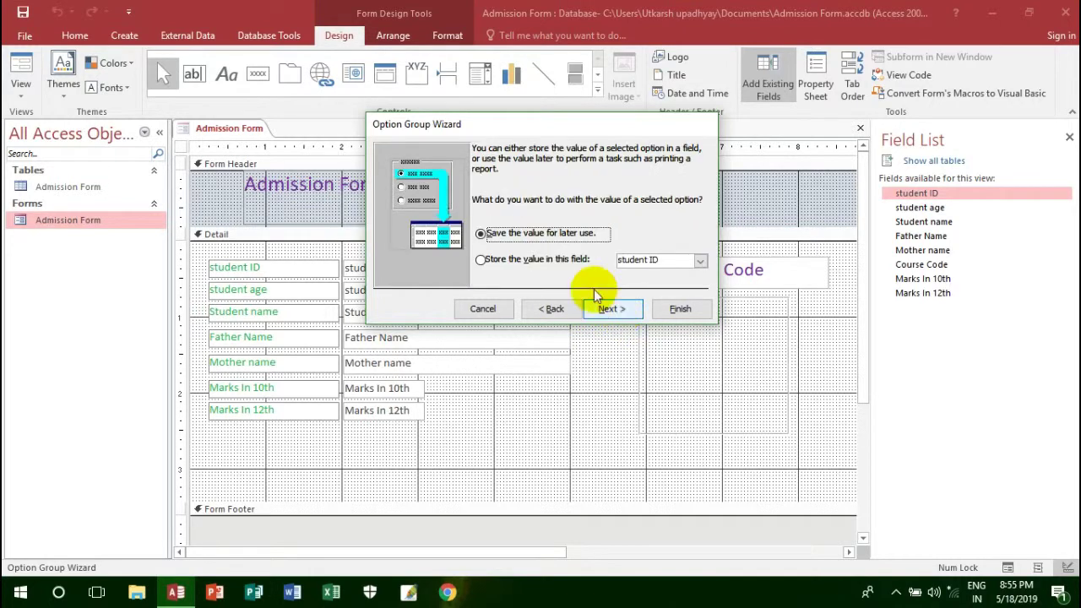
# Step: Store the selected option's value in the Course Code field
pyautogui.click(583, 260)
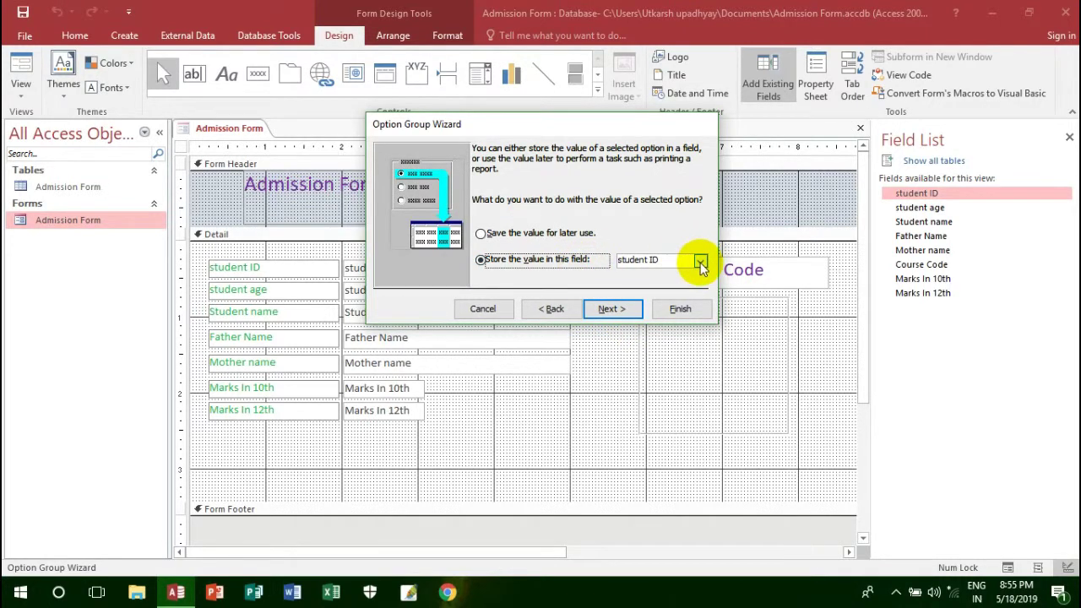
pyautogui.click(701, 264)
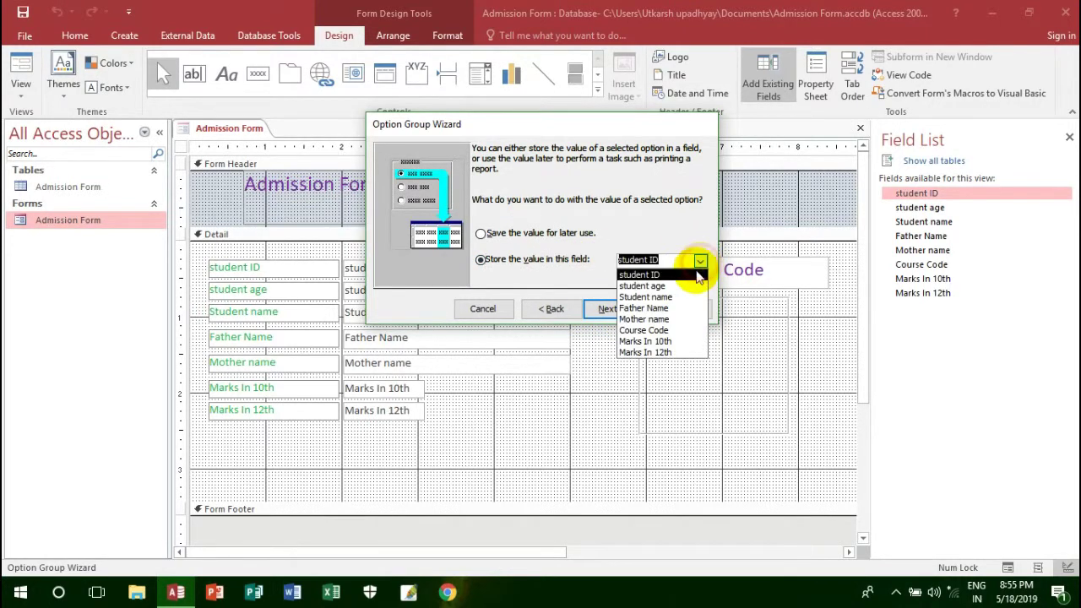
pyautogui.click(671, 332)
pyautogui.click(626, 312)
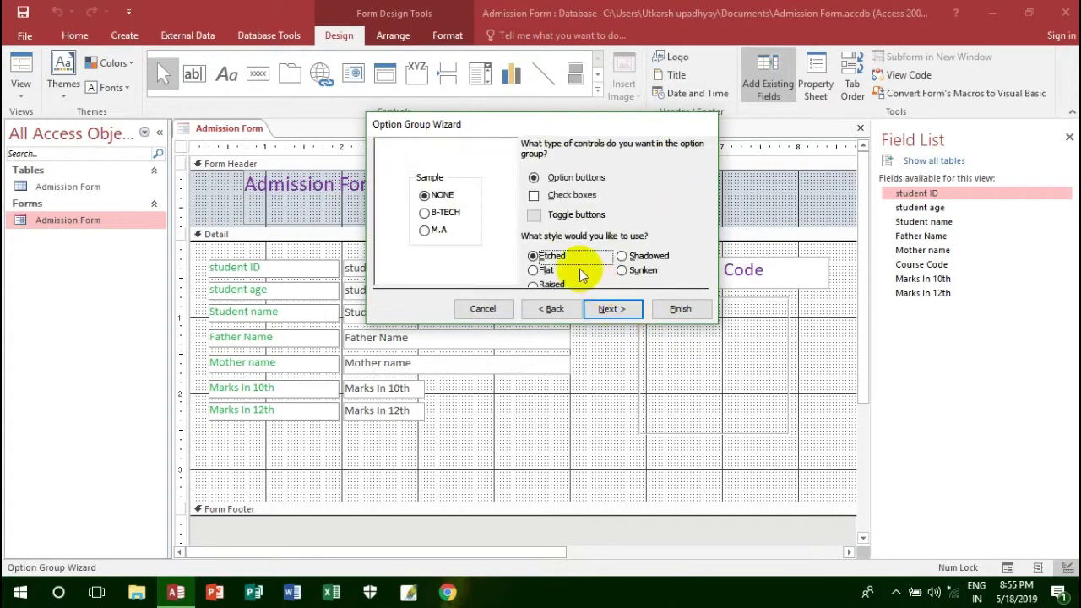
# Step: Use option buttons in the etched style, caption the group Courses and finish the option group
pyautogui.click(537, 216)
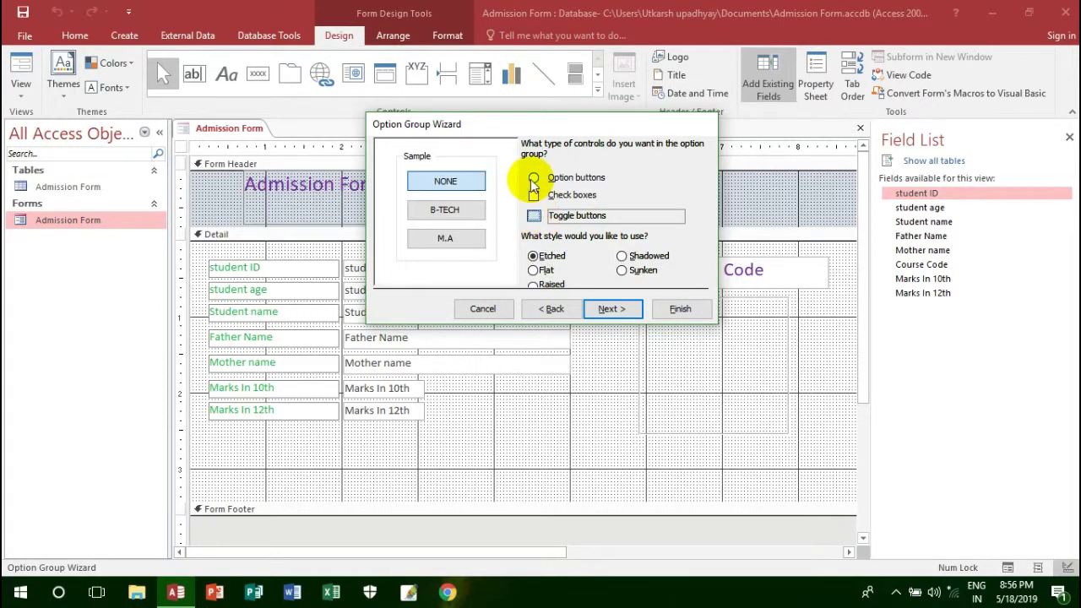
pyautogui.click(534, 178)
pyautogui.click(610, 309)
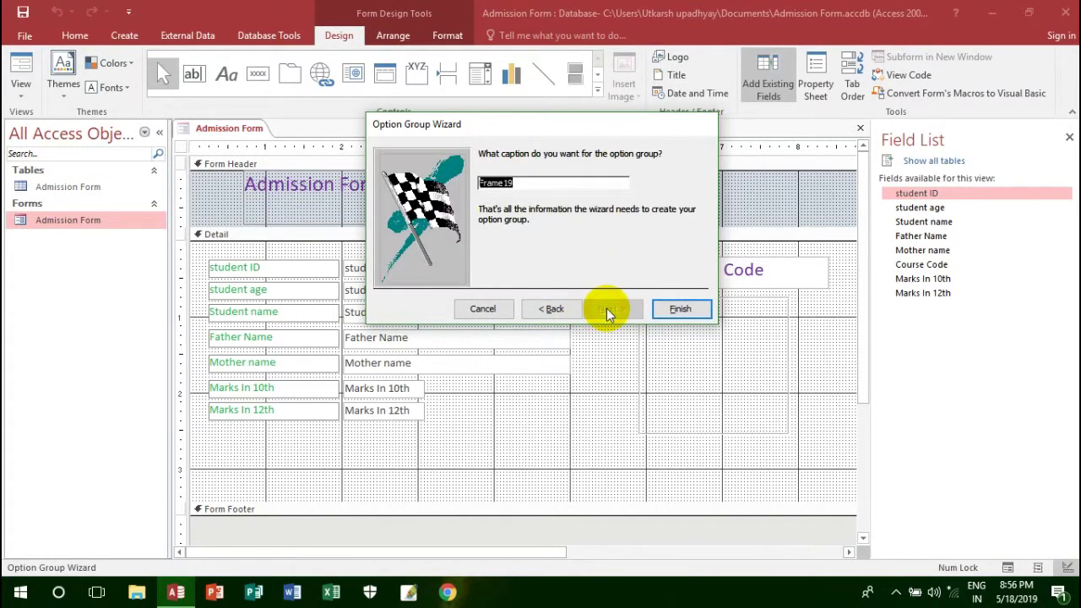
pyautogui.press('BackSpace')
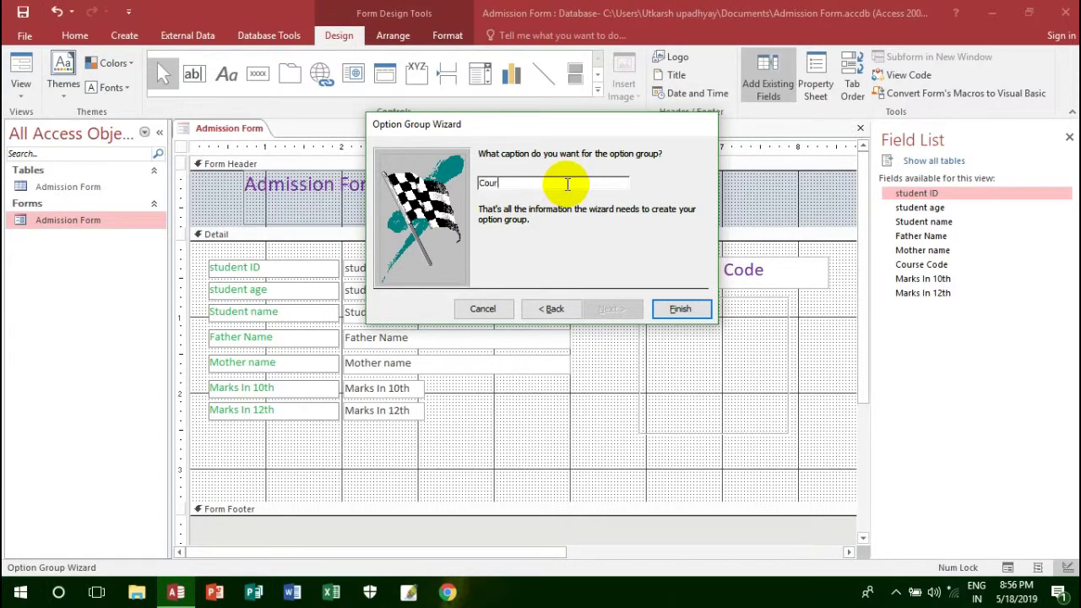
pyautogui.write('Courses')
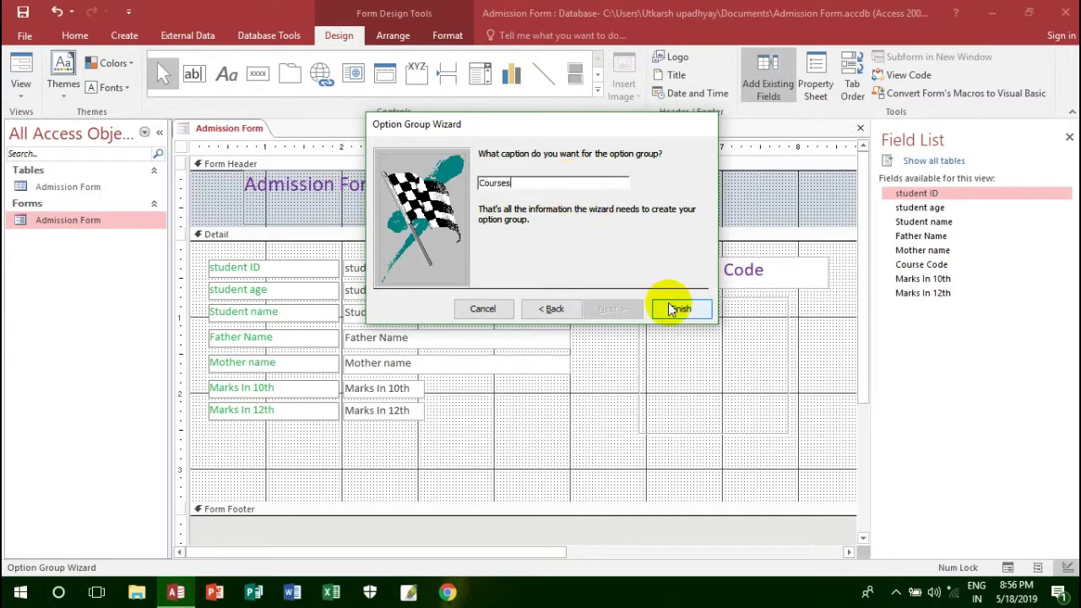
pyautogui.click(672, 308)
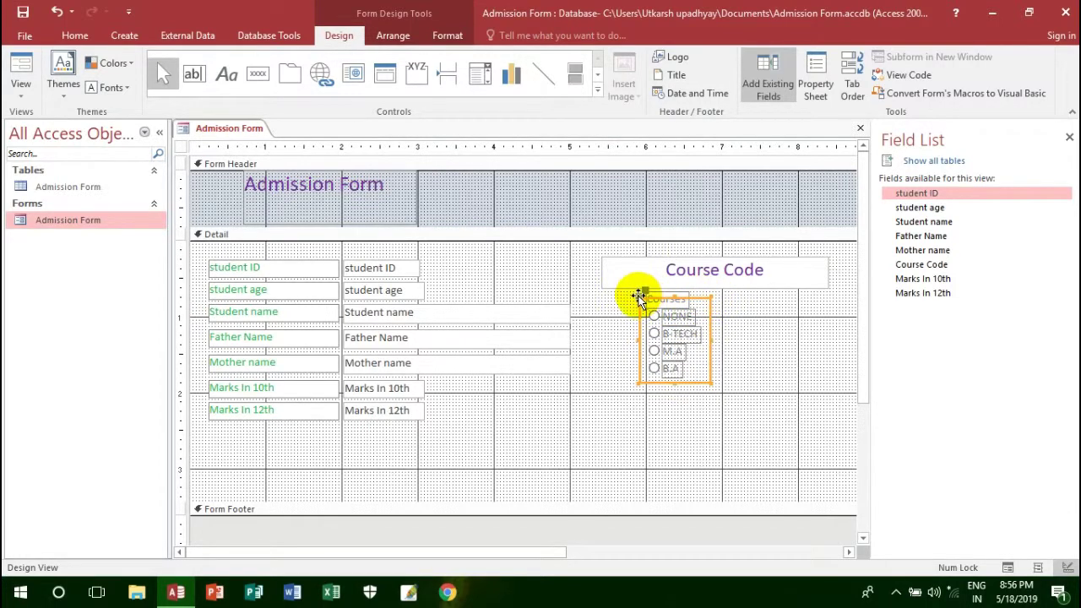
# Step: Center the option group under the Course Code box with its Courses caption above the frame, and close the form, saving its design
pyautogui.moveTo(680, 298)
pyautogui.mouseDown()
pyautogui.moveTo(719, 311)
pyautogui.moveTo(693, 302)
pyautogui.moveTo(695, 291)
pyautogui.mouseUp()
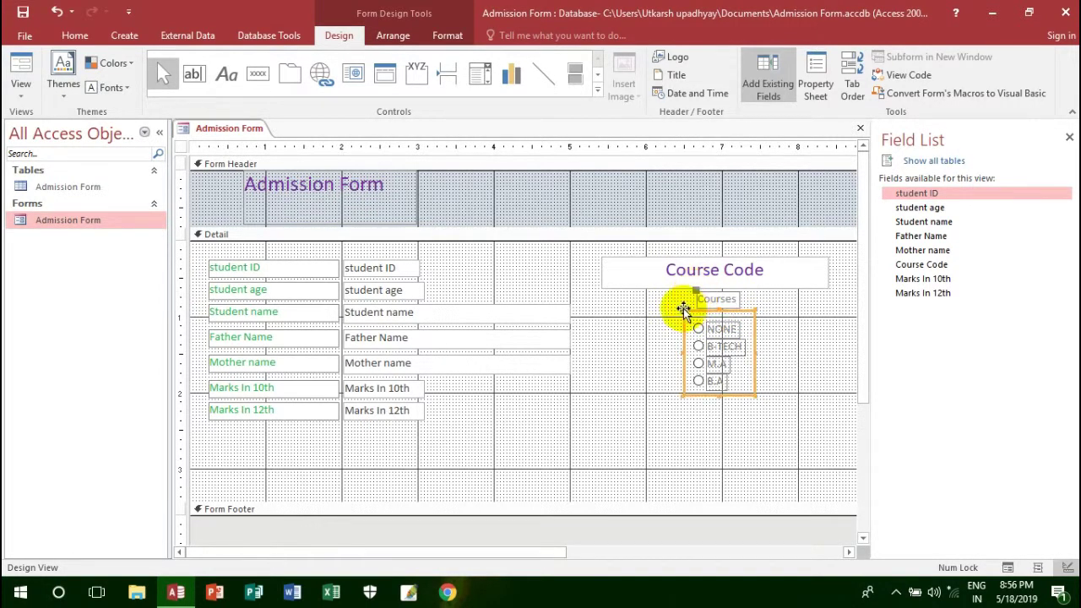
pyautogui.click(600, 365)
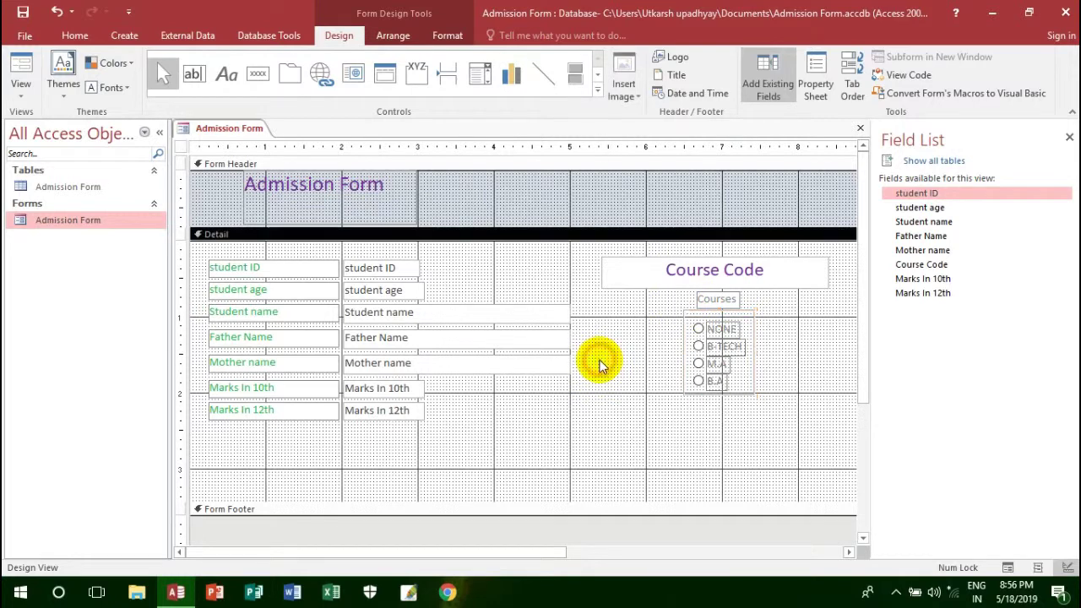
pyautogui.click(730, 329)
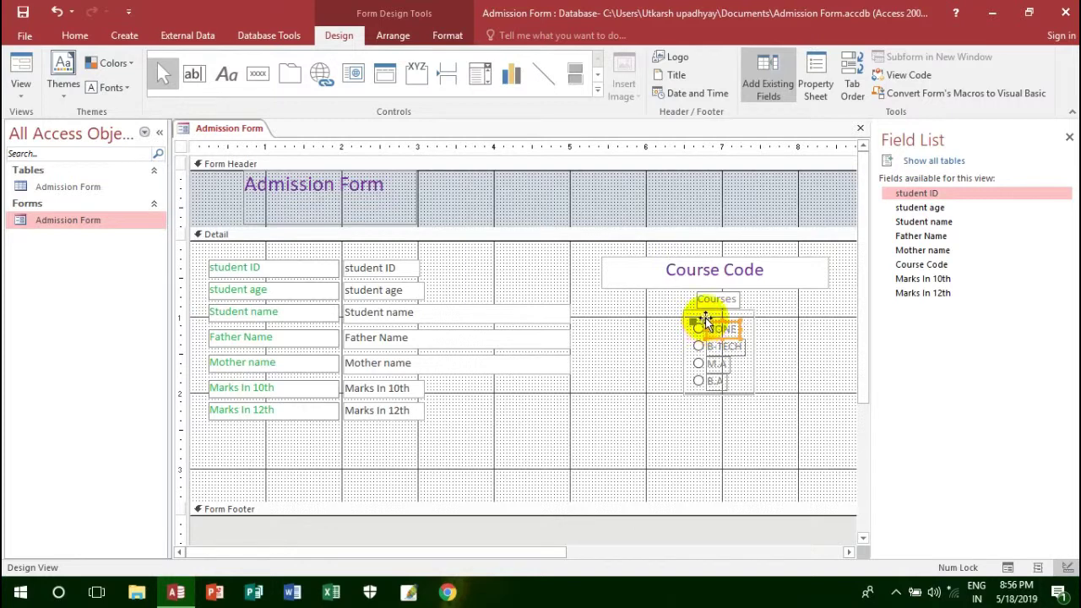
pyautogui.click(656, 427)
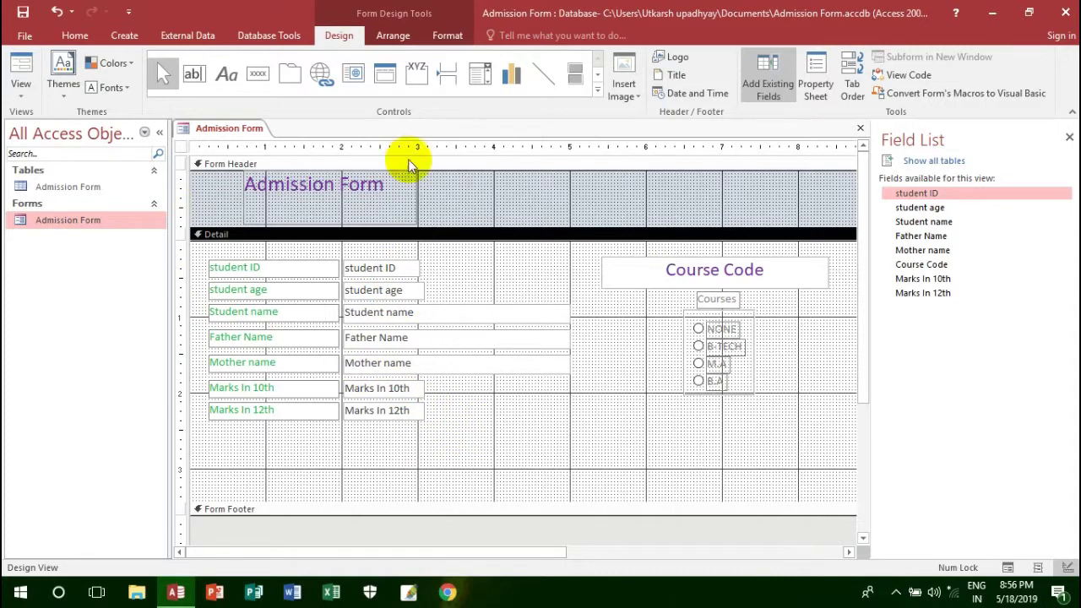
pyautogui.click(861, 127)
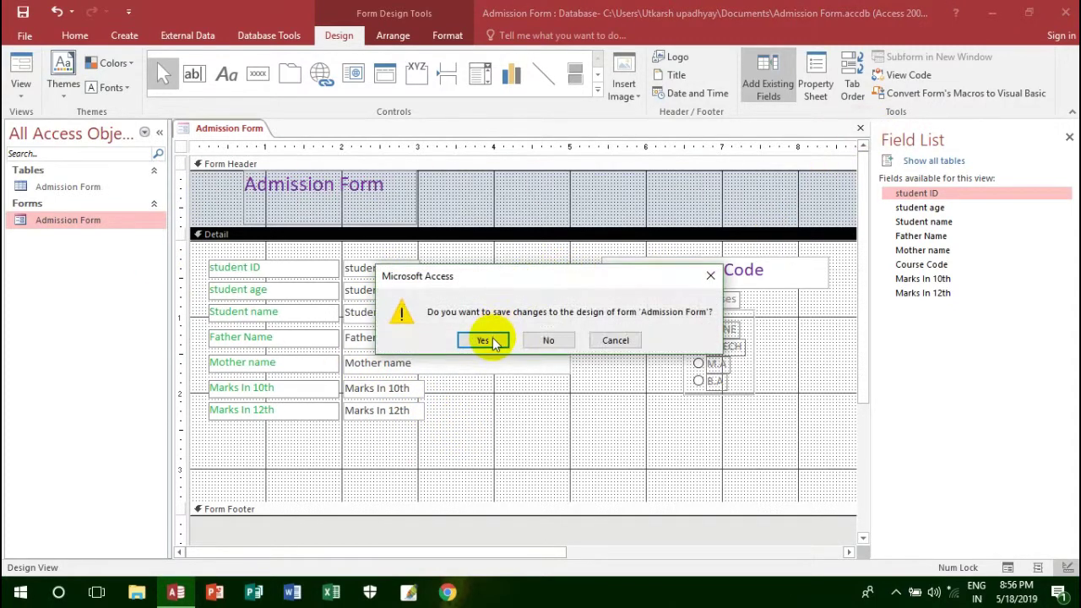
pyautogui.click(483, 341)
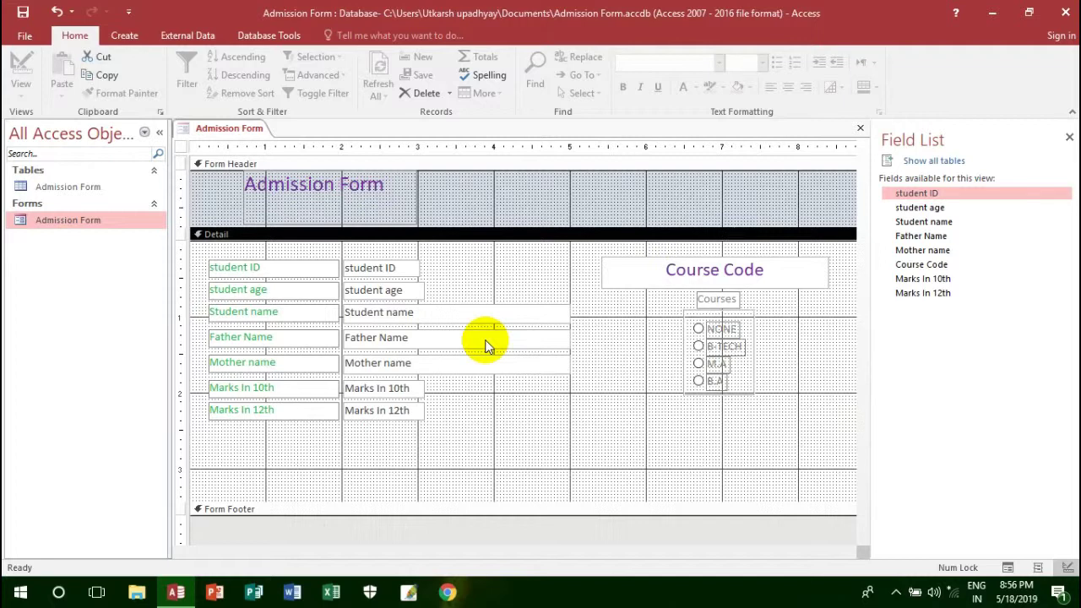
# Step: Close the form's design and open the Admission Form form for data entry
pyautogui.hotkey('ctrl', 'w')
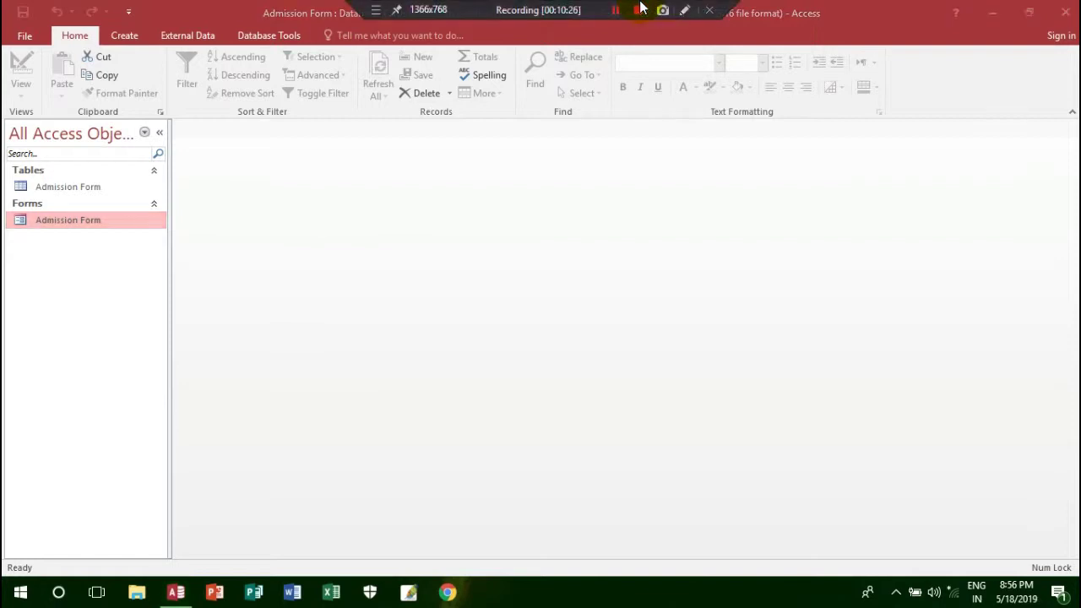
pyautogui.click(625, 10)
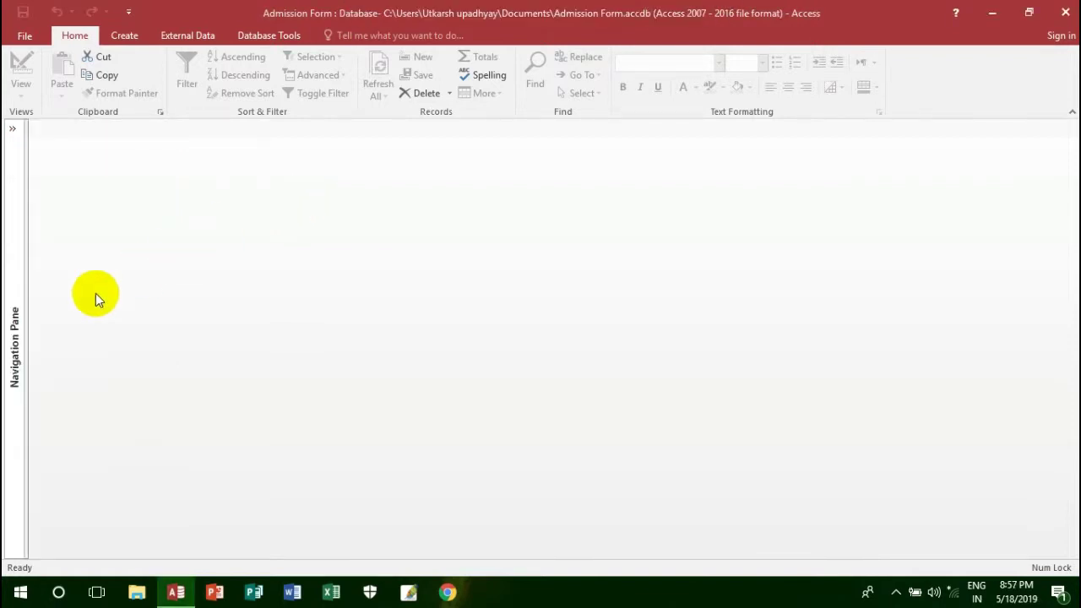
pyautogui.click(12, 129)
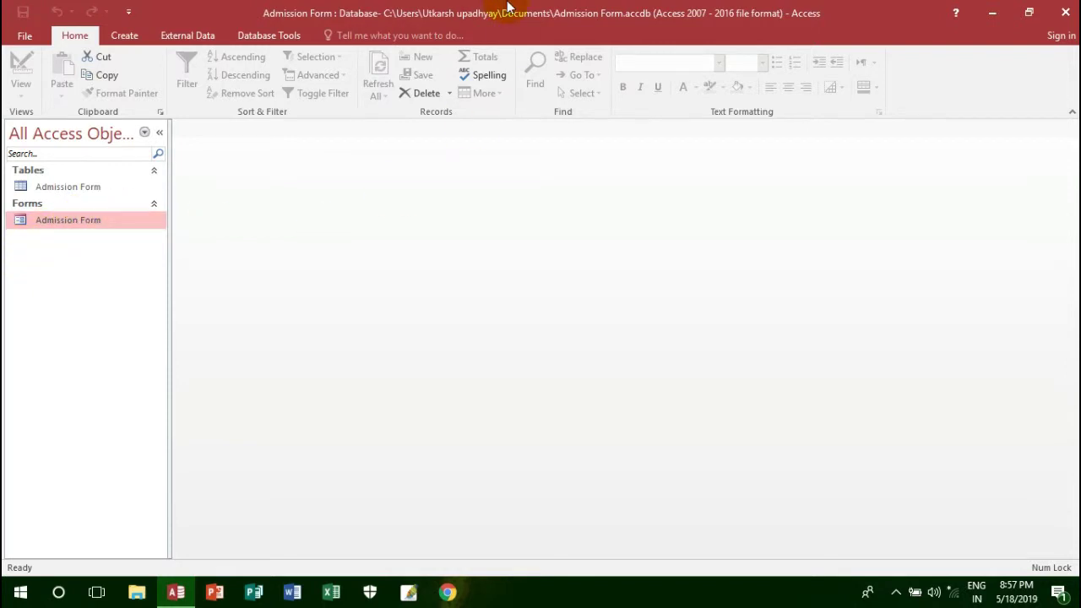
pyautogui.moveTo(508, 6)
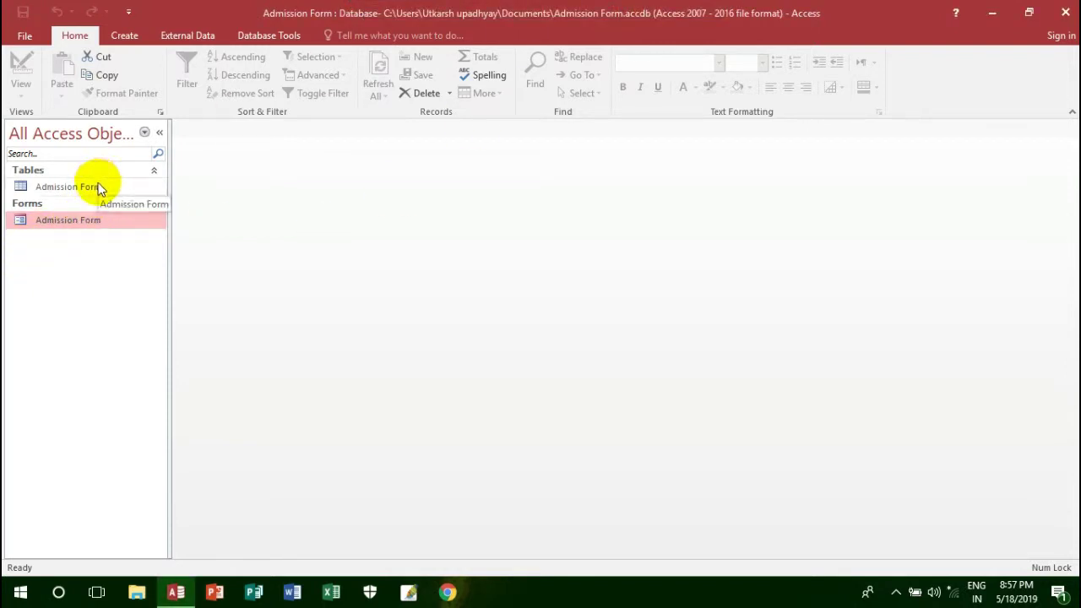
pyautogui.doubleClick(84, 220)
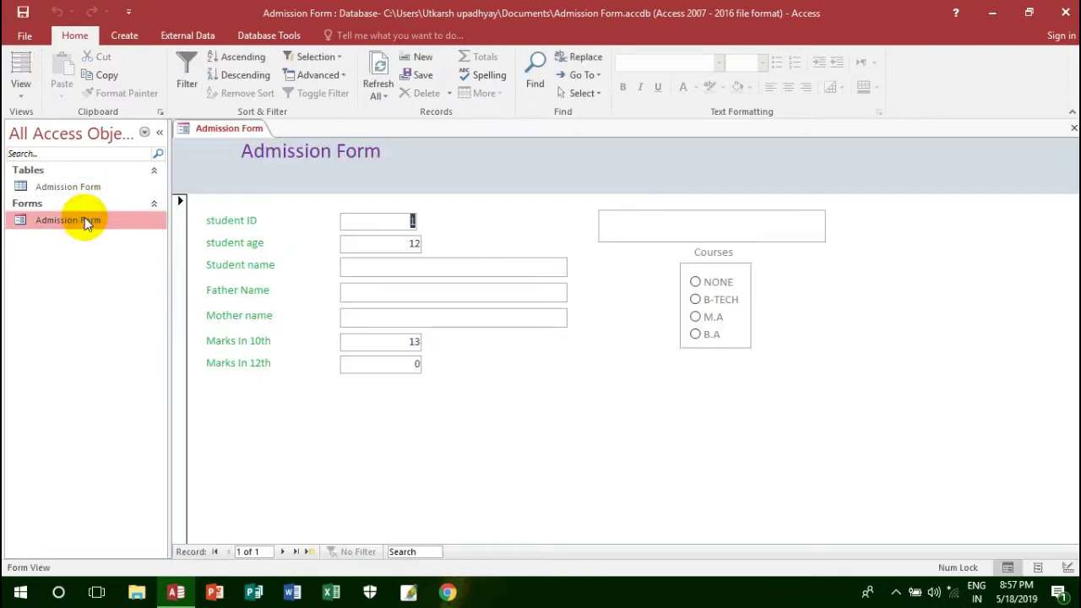
# Step: Fill in the student's name in the first record and enter Abc as both Father Name and Mother name
pyautogui.click(417, 242)
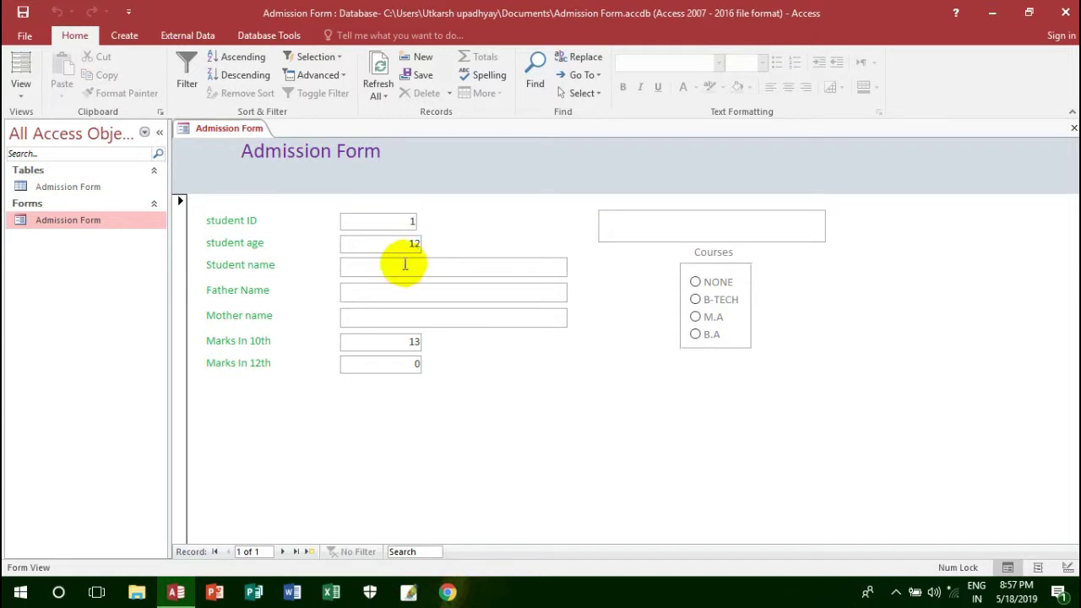
pyautogui.click(399, 267)
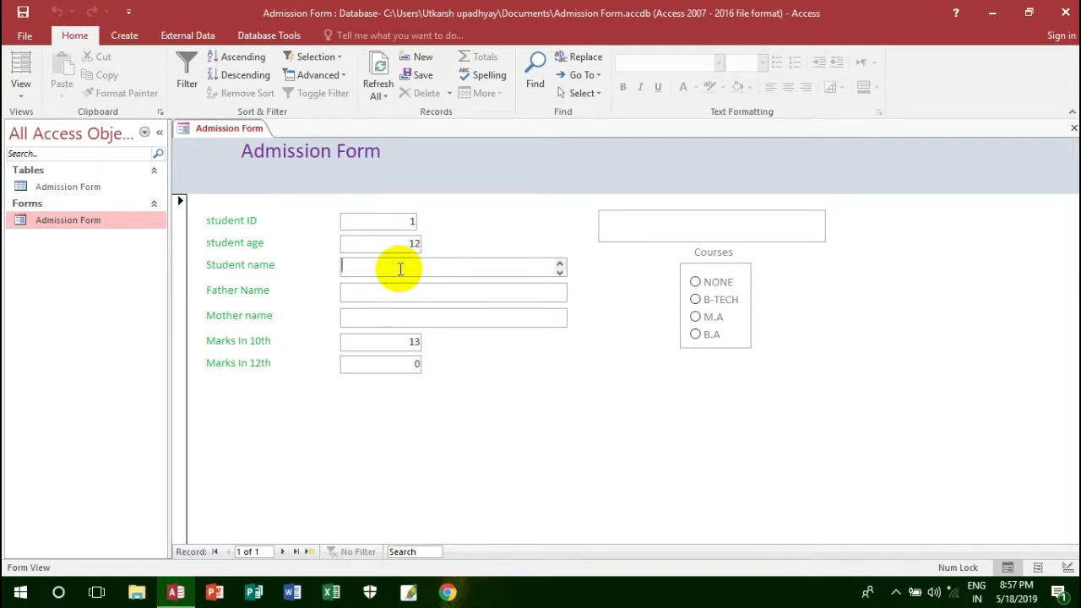
pyautogui.write('Utkarsh')
pyautogui.click(394, 295)
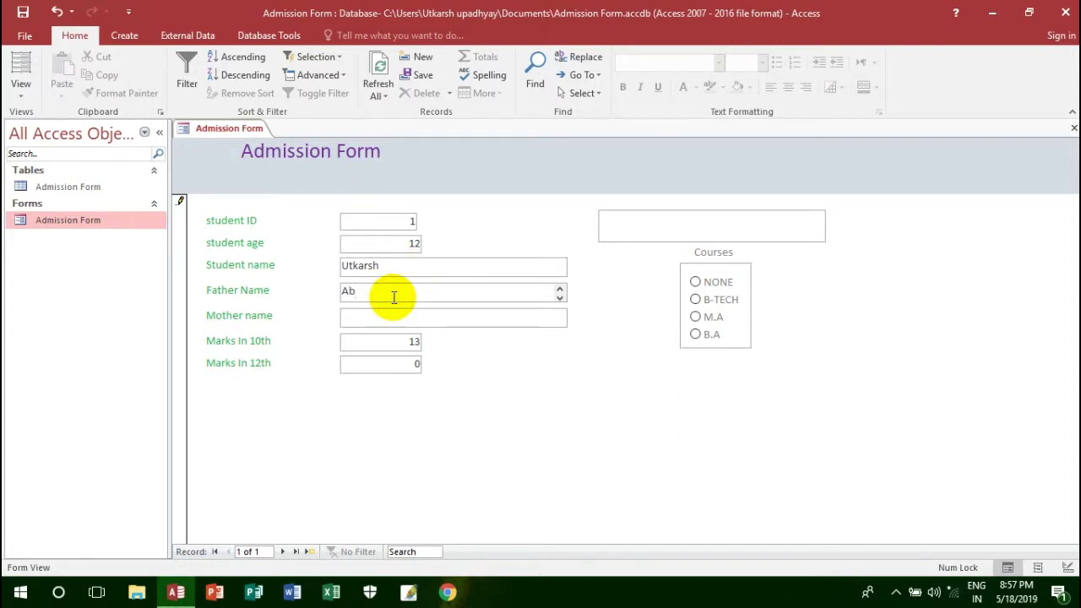
pyautogui.click(391, 323)
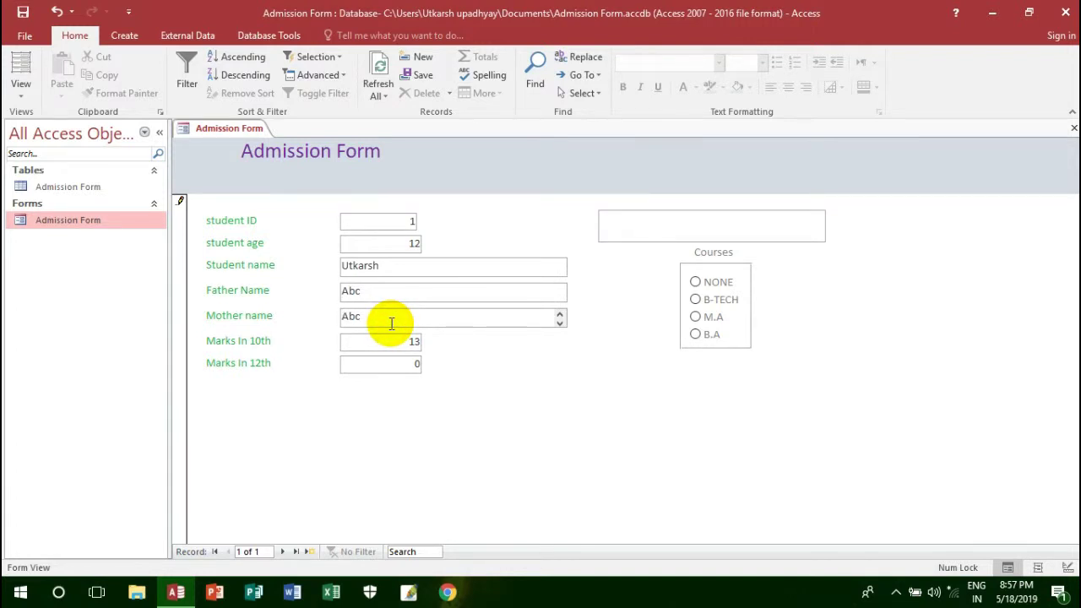
# Step: Set both Marks In 10th and Marks In 12th to 400
pyautogui.click(417, 342)
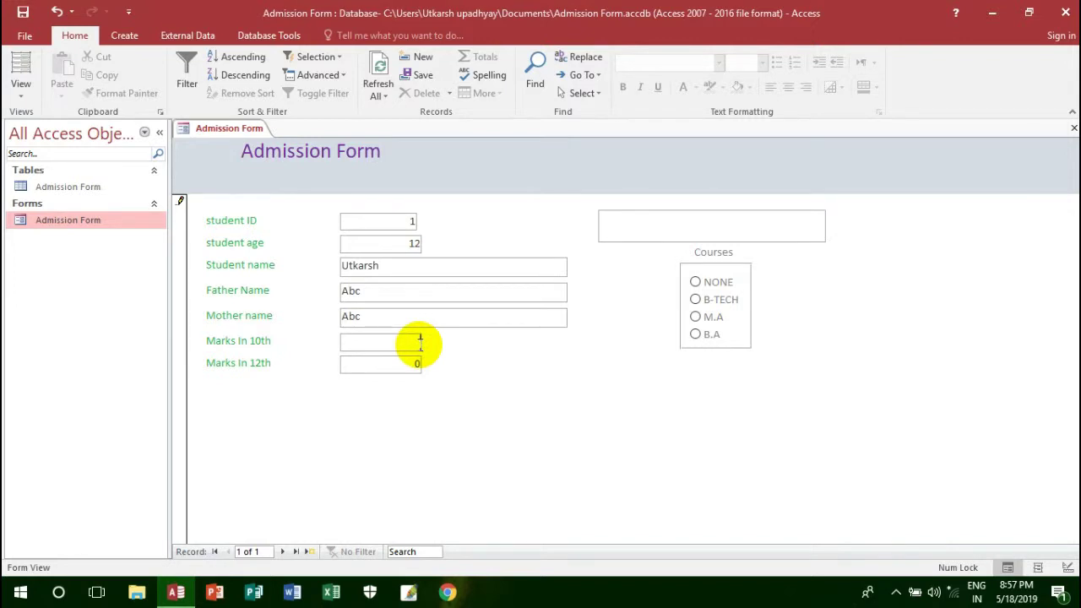
pyautogui.write('00')
pyautogui.click(413, 363)
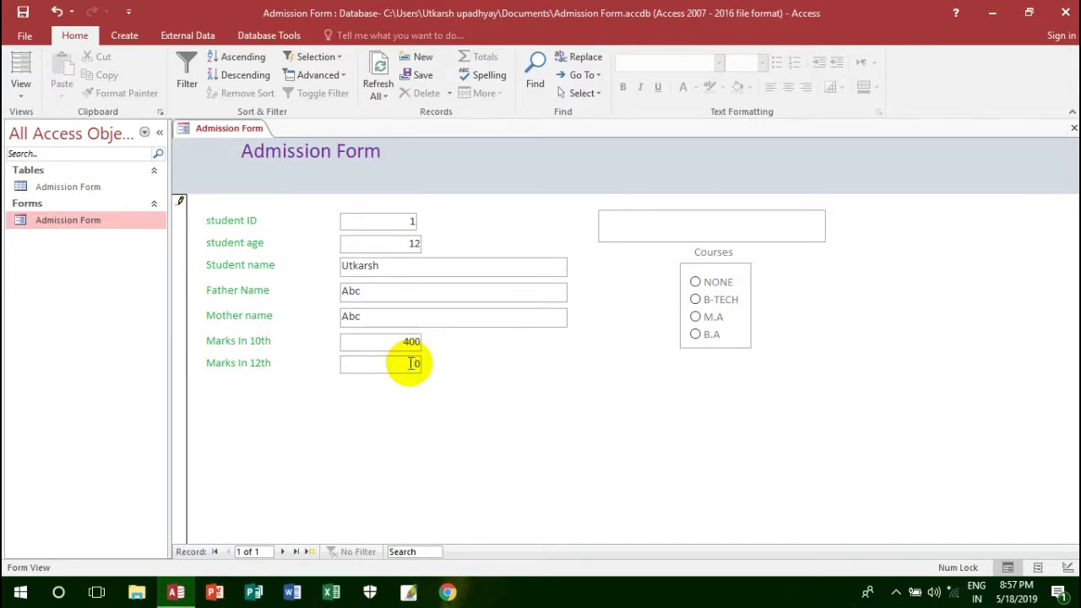
pyautogui.write('400')
# Step: Test the Courses option group by choosing NONE, B-TECH, M.A and B.A in turn
pyautogui.click(695, 282)
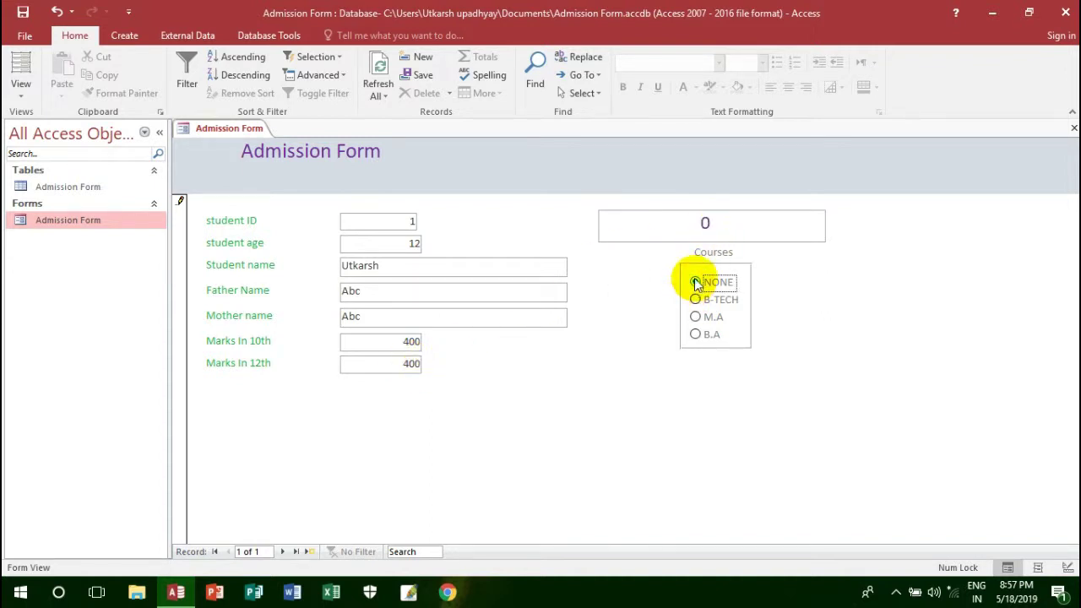
pyautogui.click(696, 300)
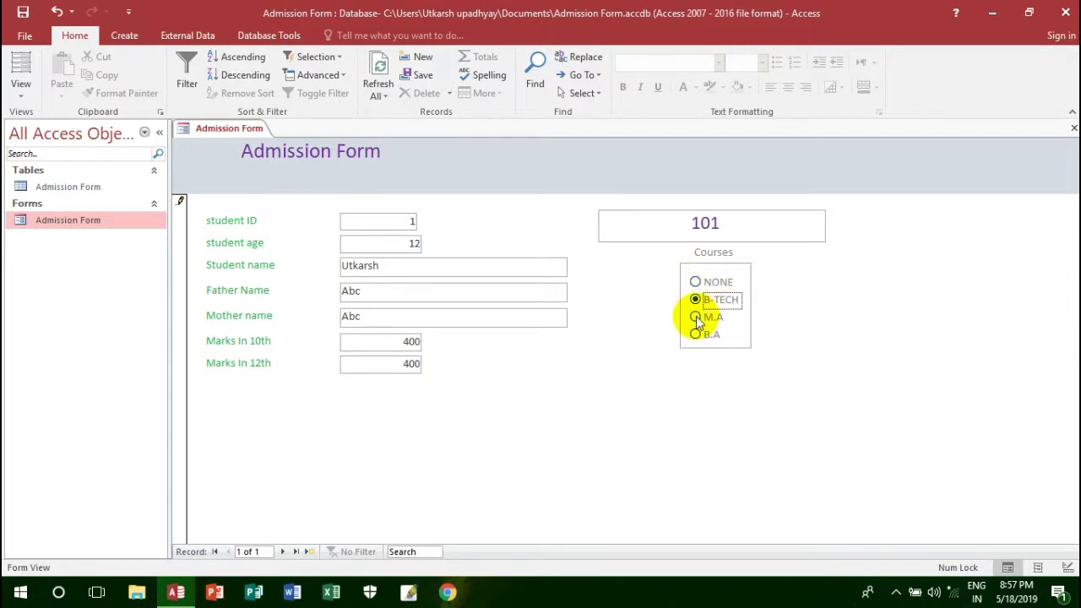
pyautogui.click(695, 317)
pyautogui.click(695, 335)
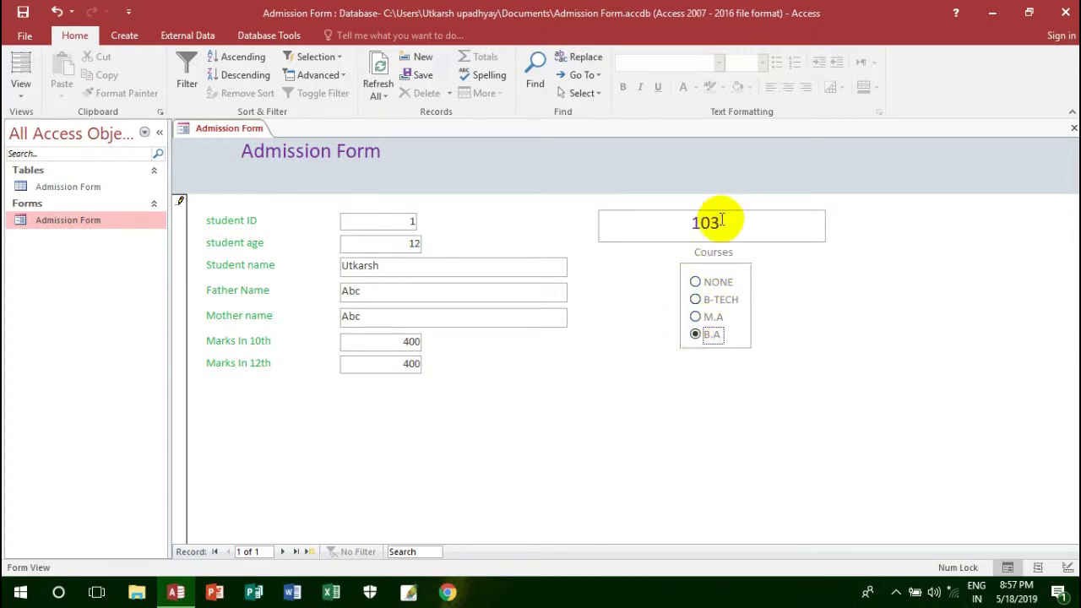
# Step: Try replacing the Course Code with 104 and clear the field again
pyautogui.moveTo(724, 224); pyautogui.dragTo(691, 223)
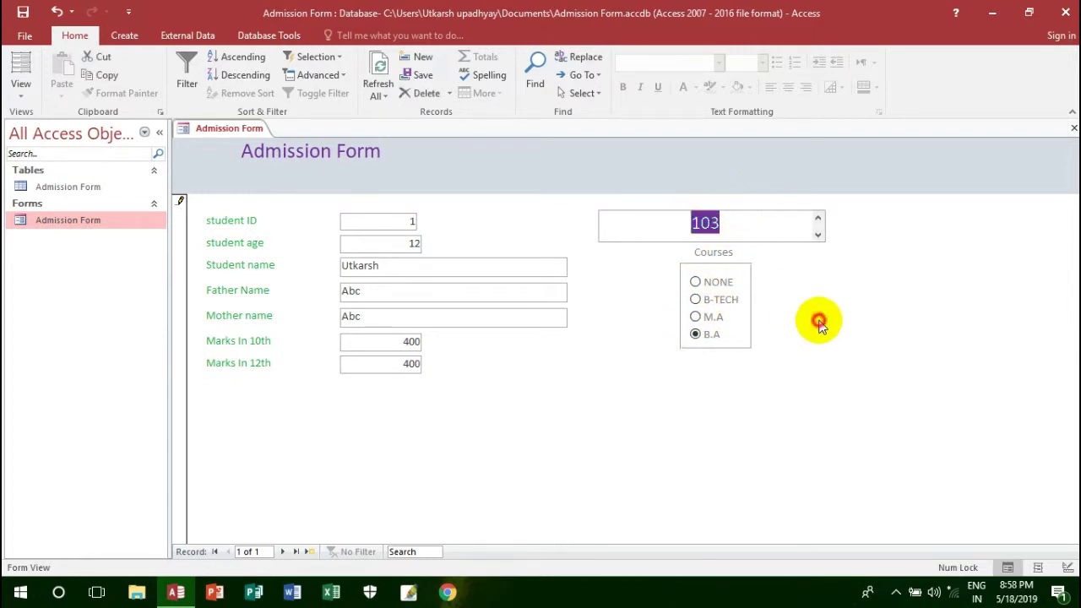
pyautogui.press('BackSpace')
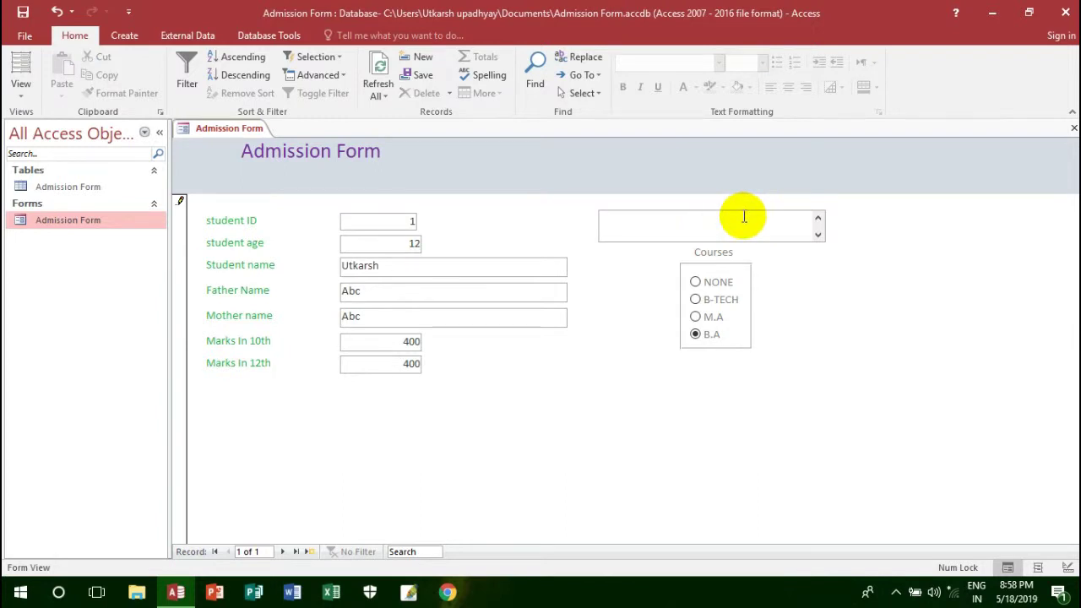
pyautogui.write('104')
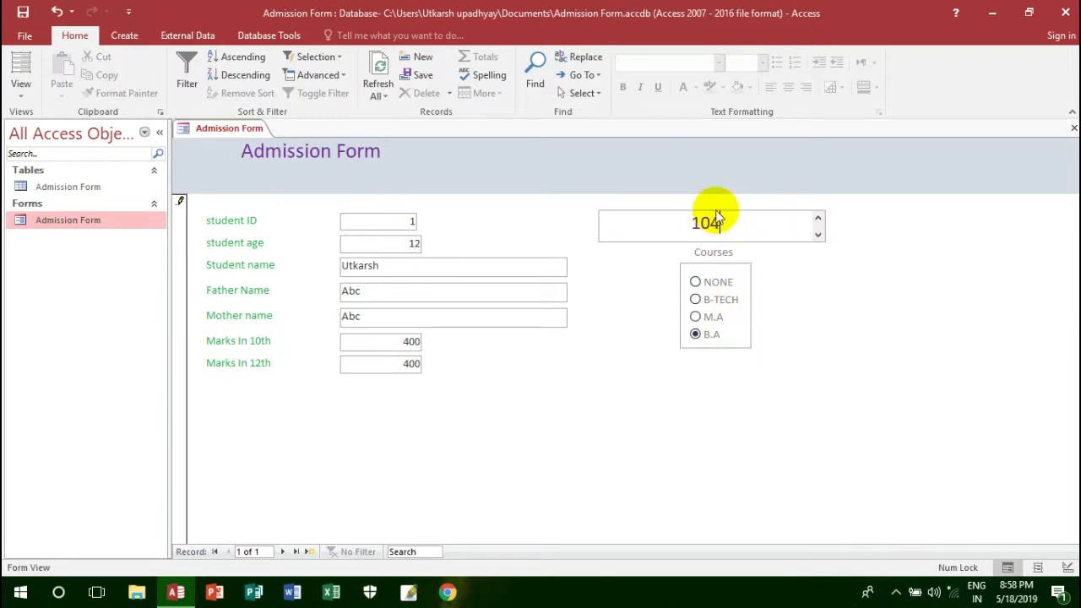
pyautogui.press('BackSpace')
pyautogui.press('BackSpace')
pyautogui.press('BackSpace')
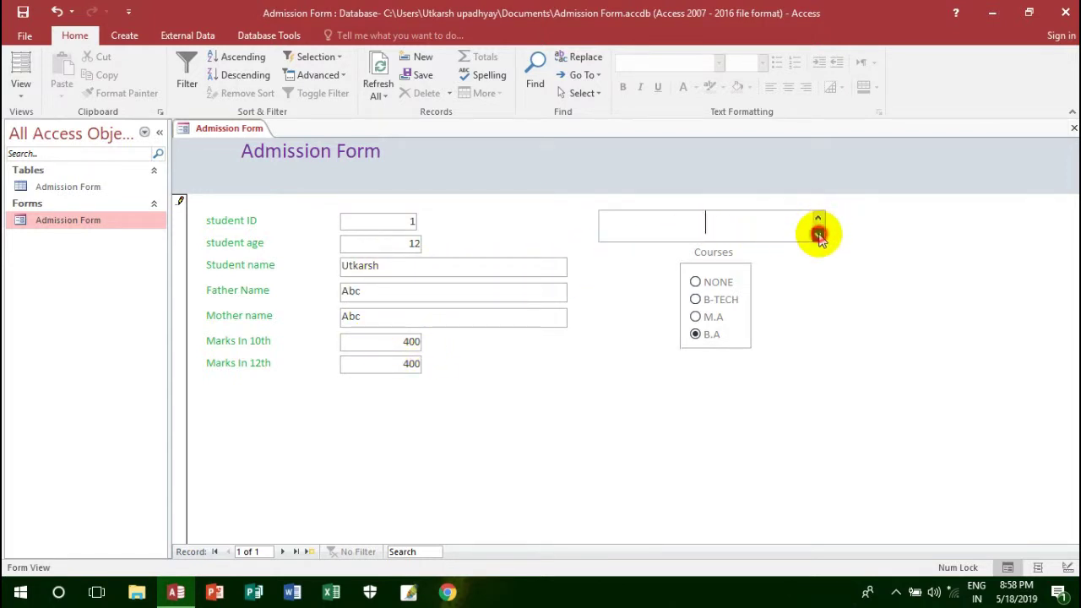
# Step: Switch the form to Design View and extend the Detail section's height to about 3.9 inches
pyautogui.rightClick(804, 372)
pyautogui.click(685, 403)
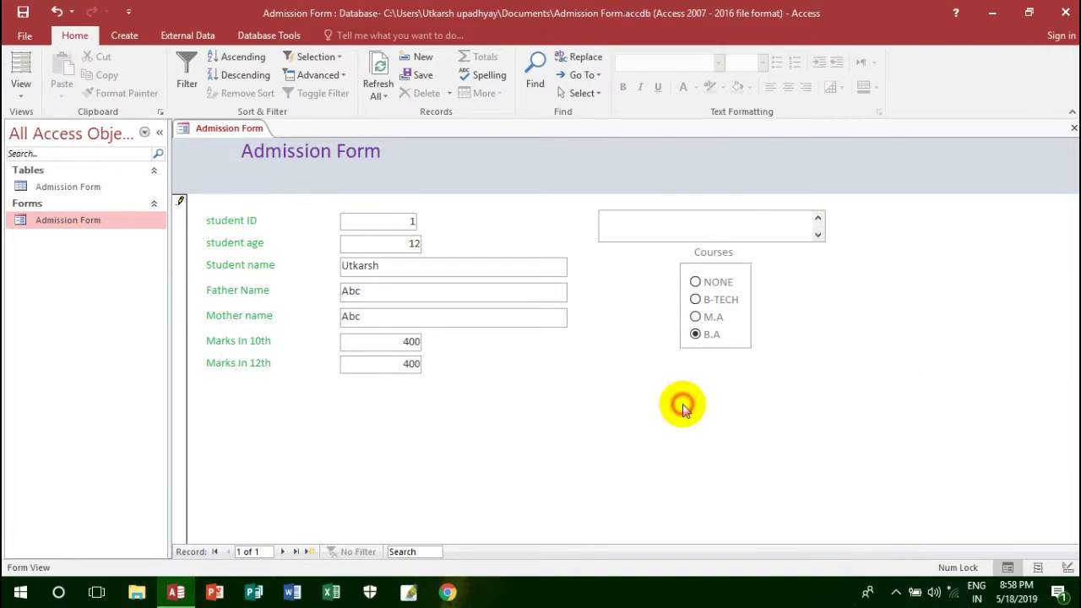
pyautogui.rightClick(685, 403)
pyautogui.click(681, 451)
pyautogui.rightClick(682, 449)
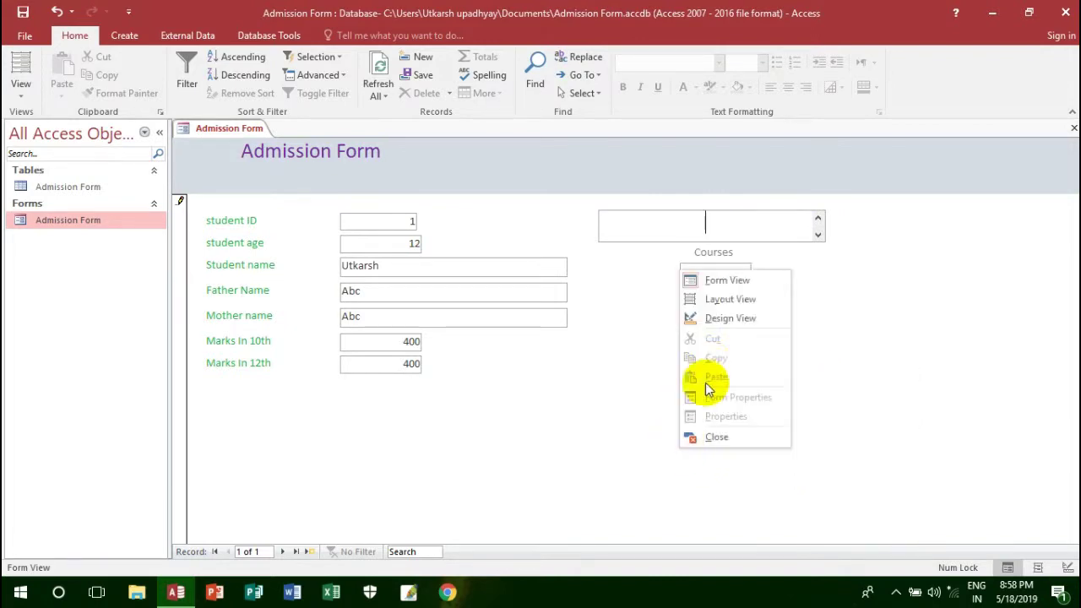
pyautogui.click(729, 321)
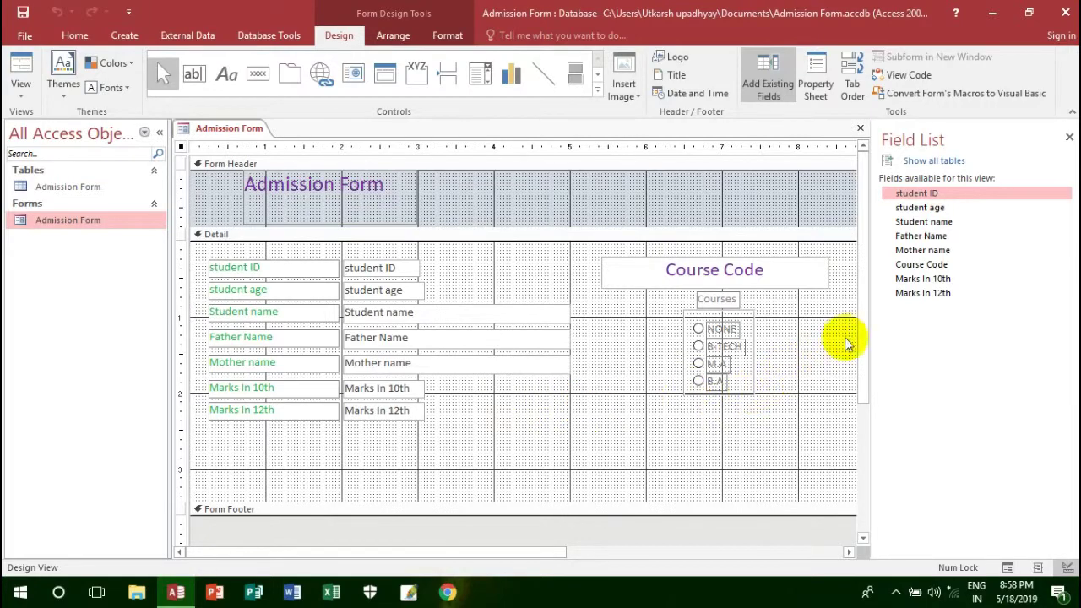
pyautogui.moveTo(861, 341); pyautogui.dragTo(865, 365)
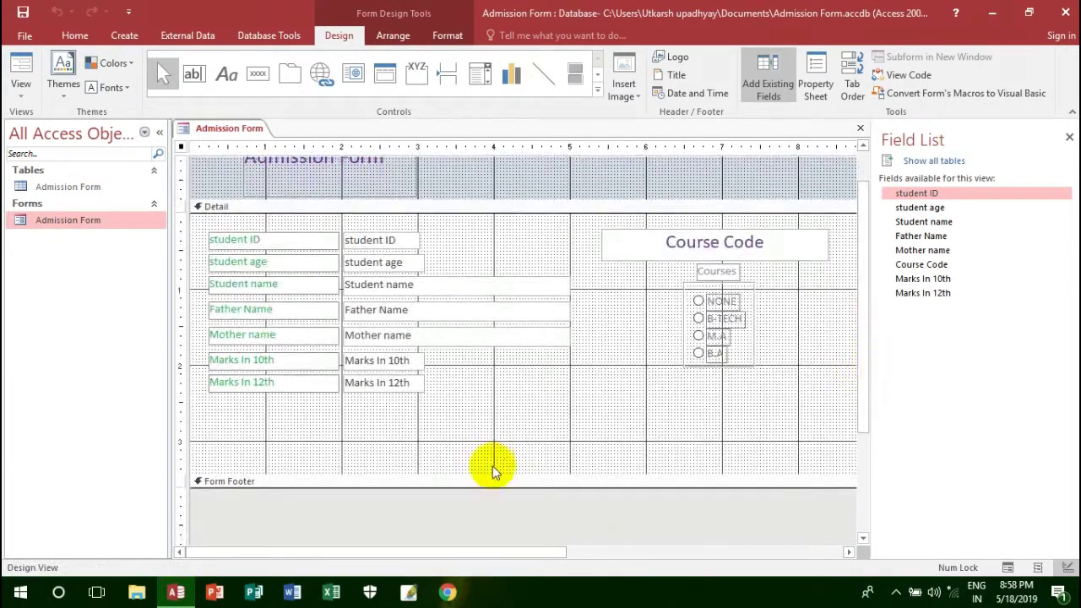
pyautogui.moveTo(491, 471); pyautogui.dragTo(495, 508)
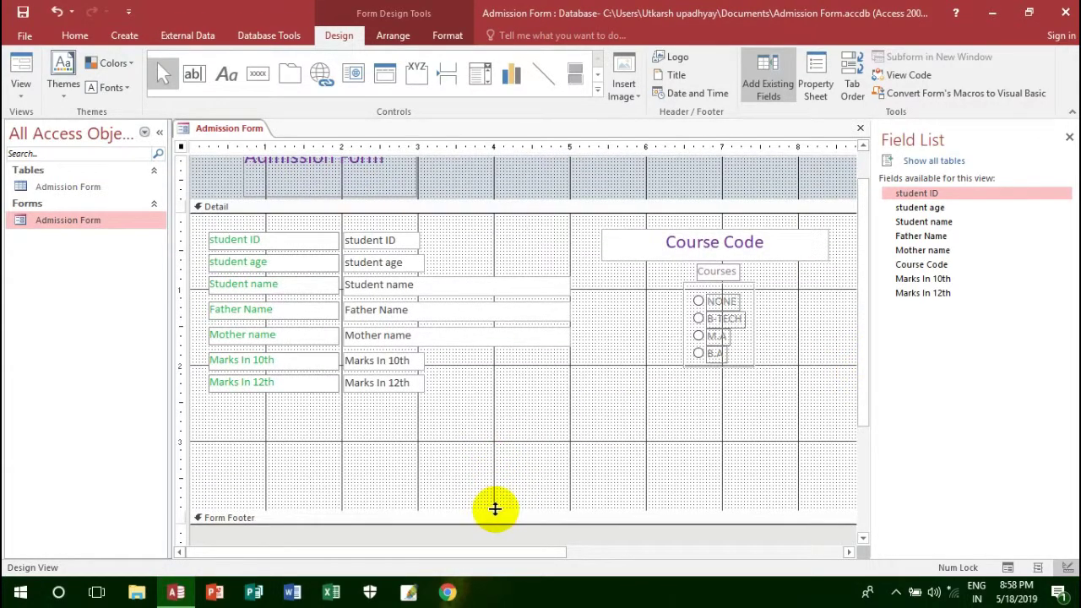
# Step: Add a command button below the Marks In 12th label that runs Print Record and shows the Printer picture
pyautogui.click(257, 74)
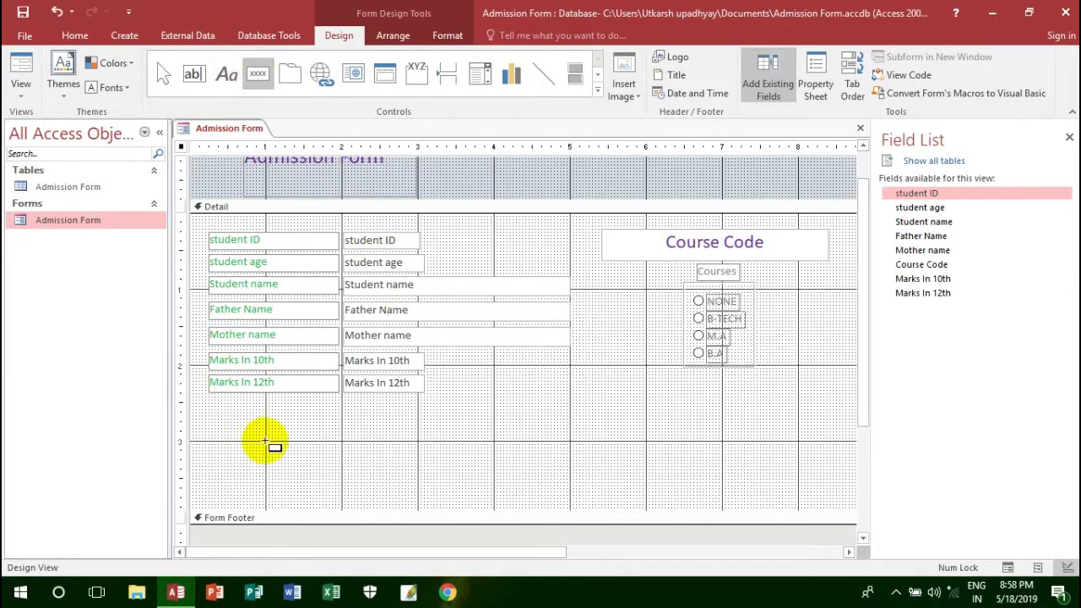
pyautogui.moveTo(264, 439); pyautogui.dragTo(343, 472)
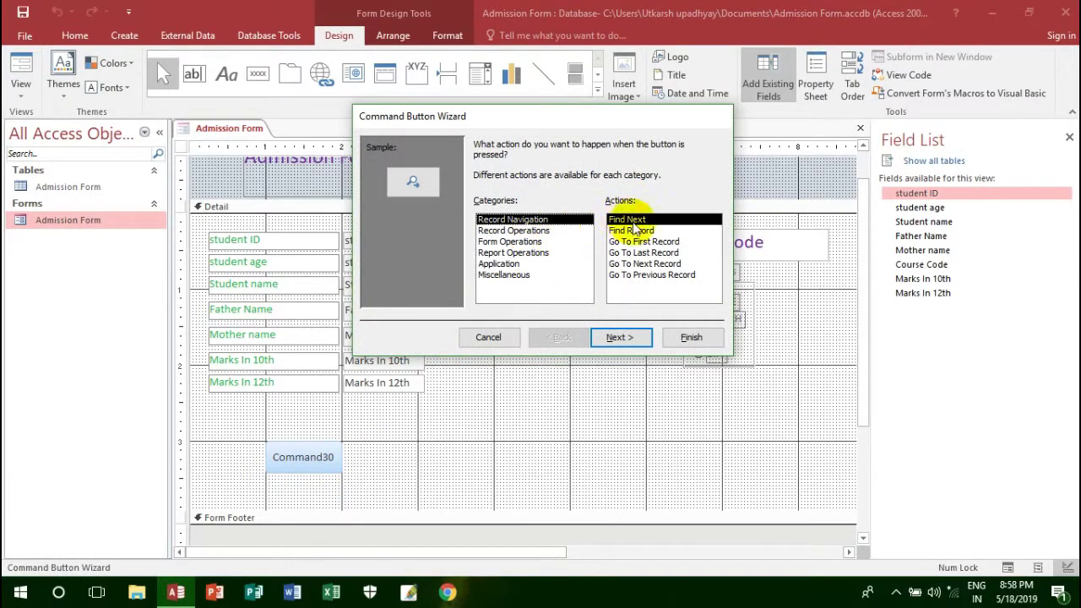
pyautogui.click(541, 230)
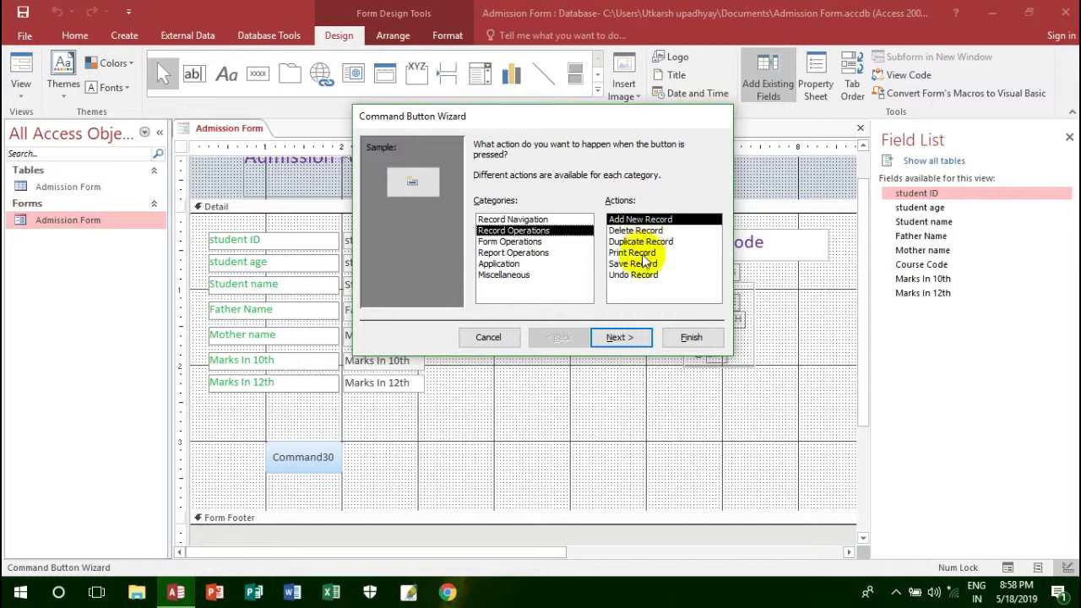
pyautogui.click(633, 252)
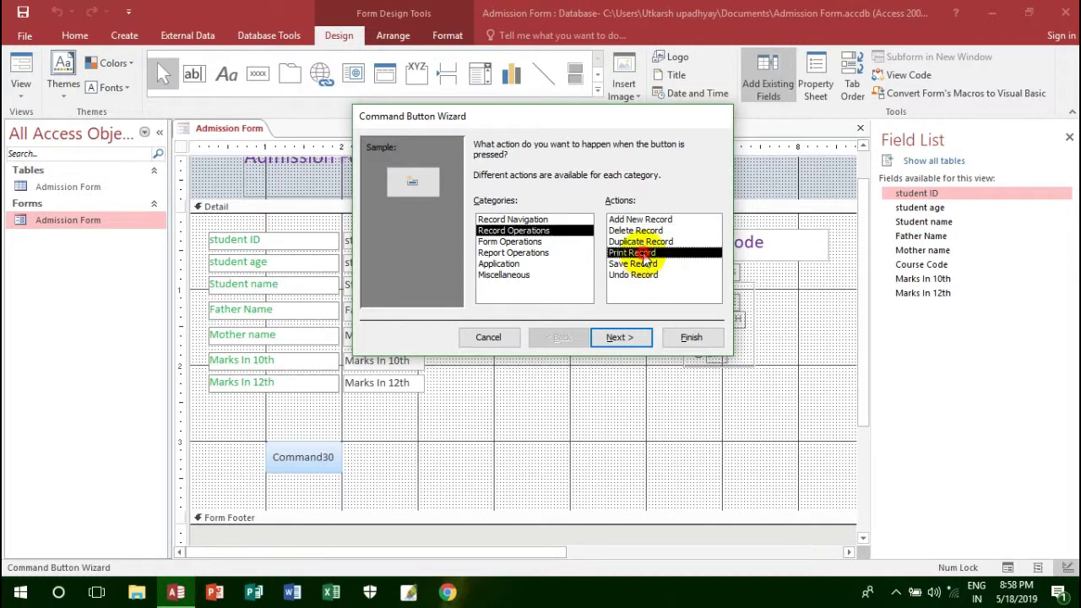
pyautogui.click(621, 338)
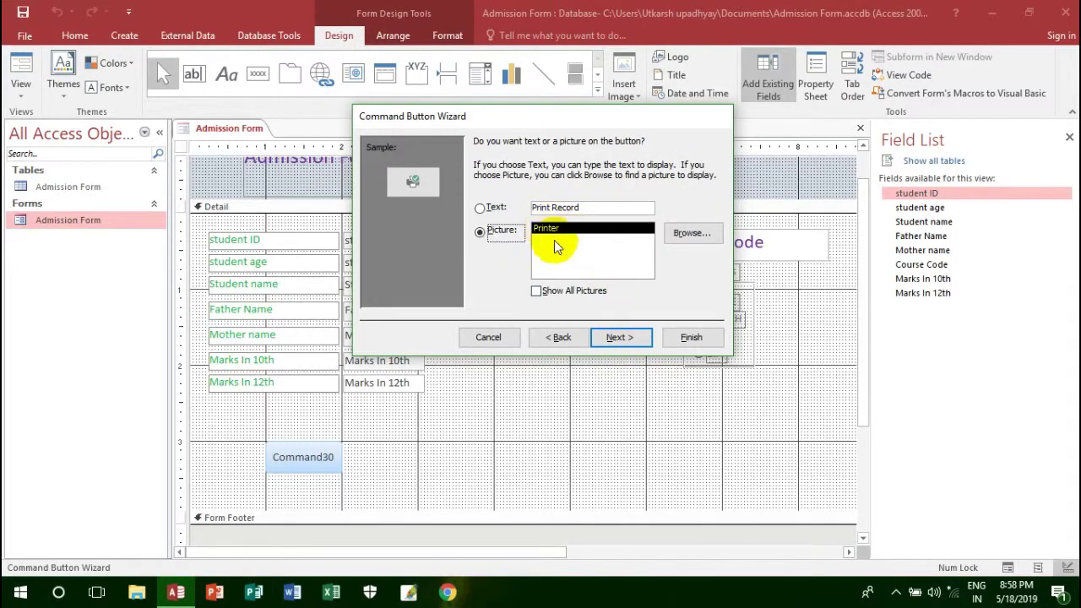
pyautogui.click(625, 337)
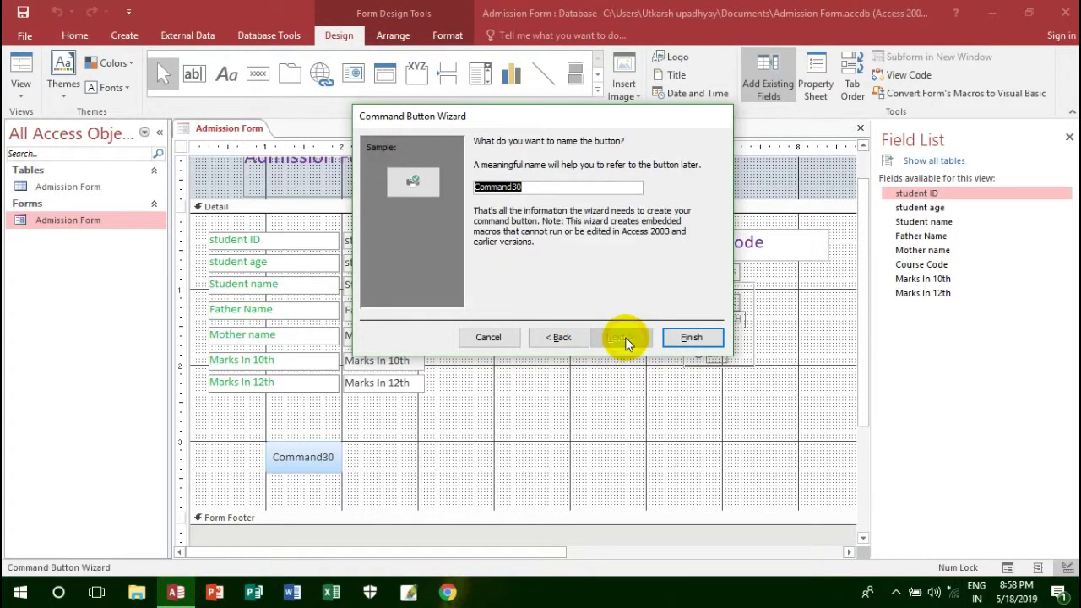
pyautogui.click(688, 340)
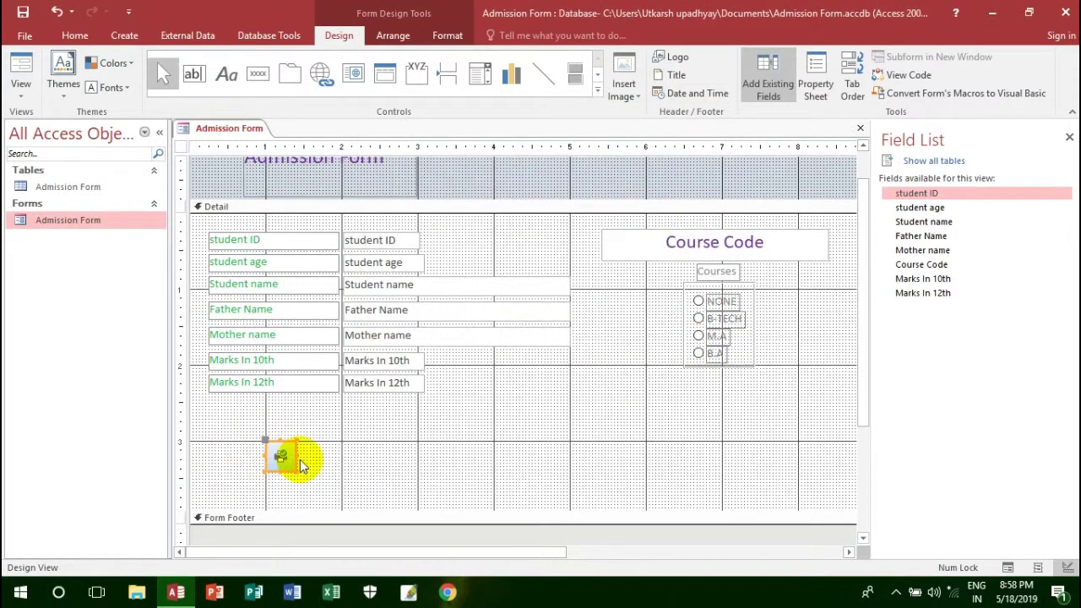
# Step: Enlarge the print button to about 1 inch wide and 0.5 inch high
pyautogui.moveTo(297, 456); pyautogui.dragTo(342, 454)
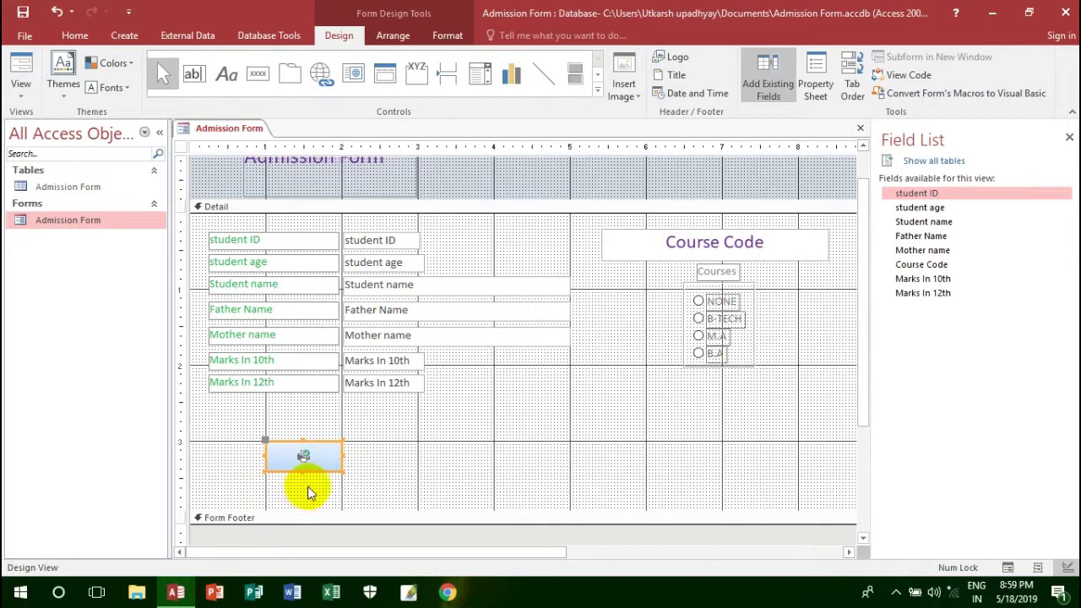
pyautogui.click(307, 493)
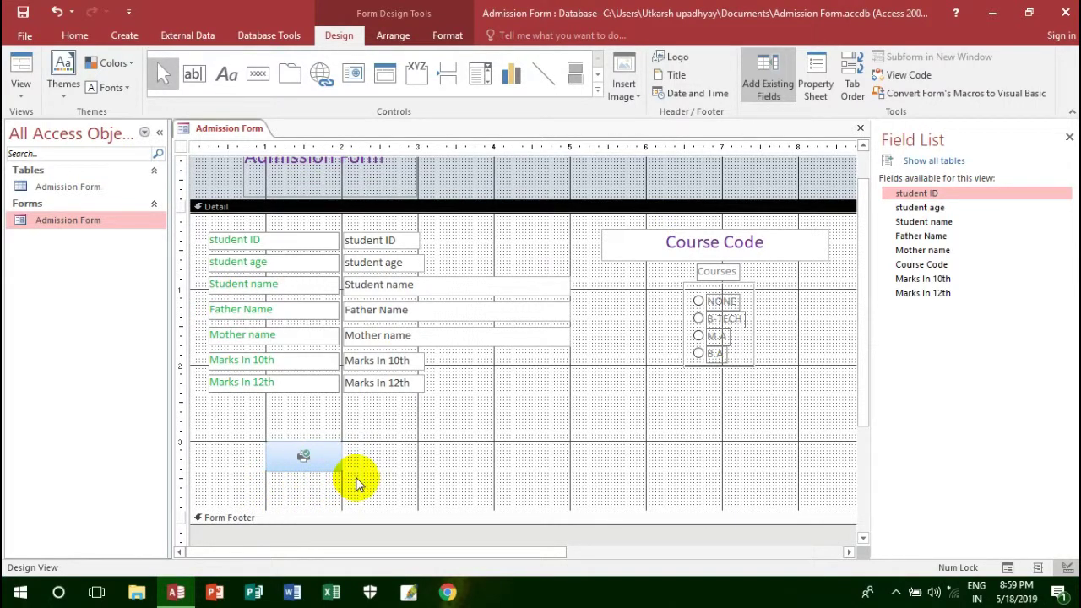
pyautogui.click(312, 466)
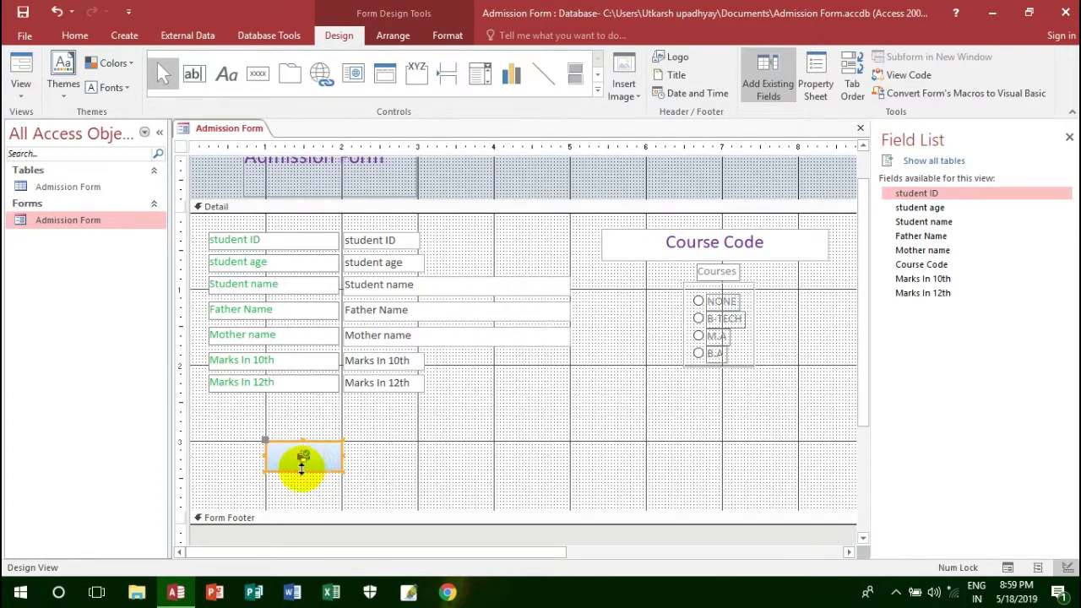
pyautogui.moveTo(302, 471); pyautogui.dragTo(300, 481)
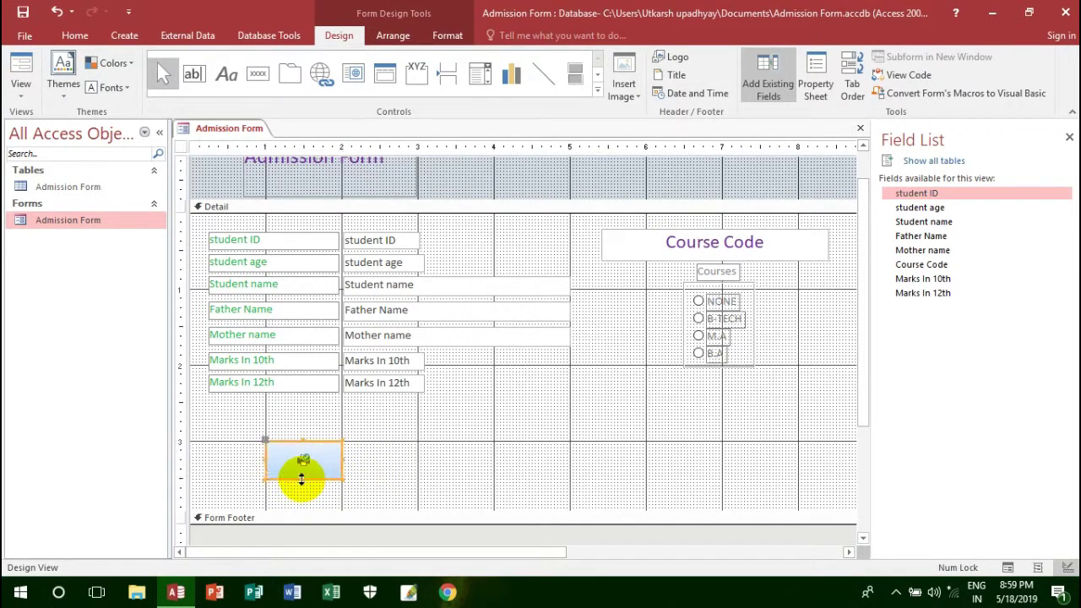
# Step: Add a Save Record command button with the Check Mark picture at the 3-inch mark, sized to about 1 by 0.5 inch
pyautogui.click(258, 73)
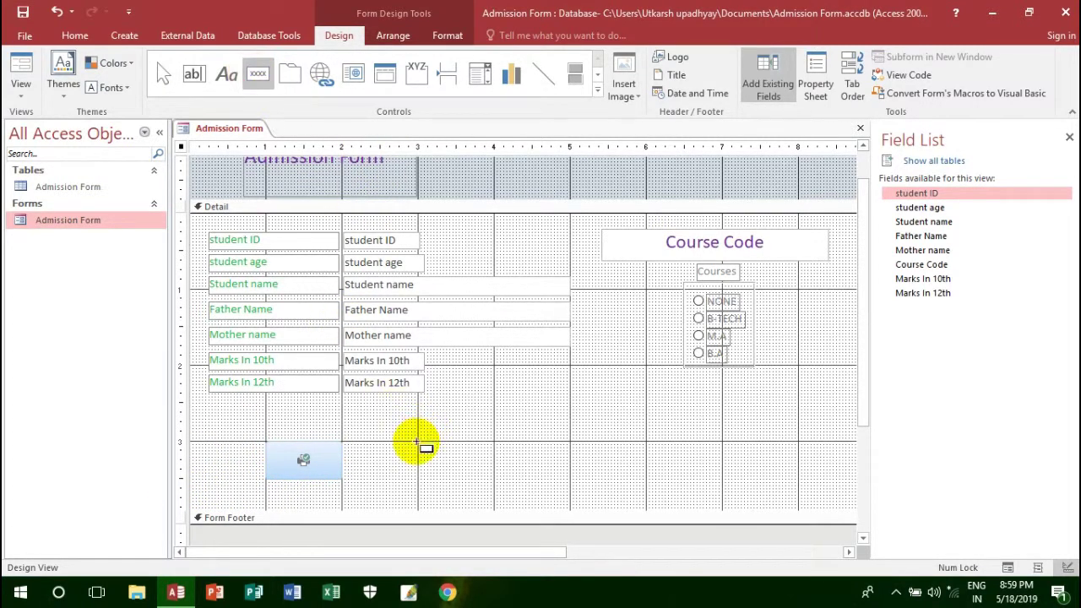
pyautogui.moveTo(417, 442)
pyautogui.mouseDown()
pyautogui.moveTo(449, 478)
pyautogui.moveTo(494, 482)
pyautogui.mouseUp()
pyautogui.click(512, 229)
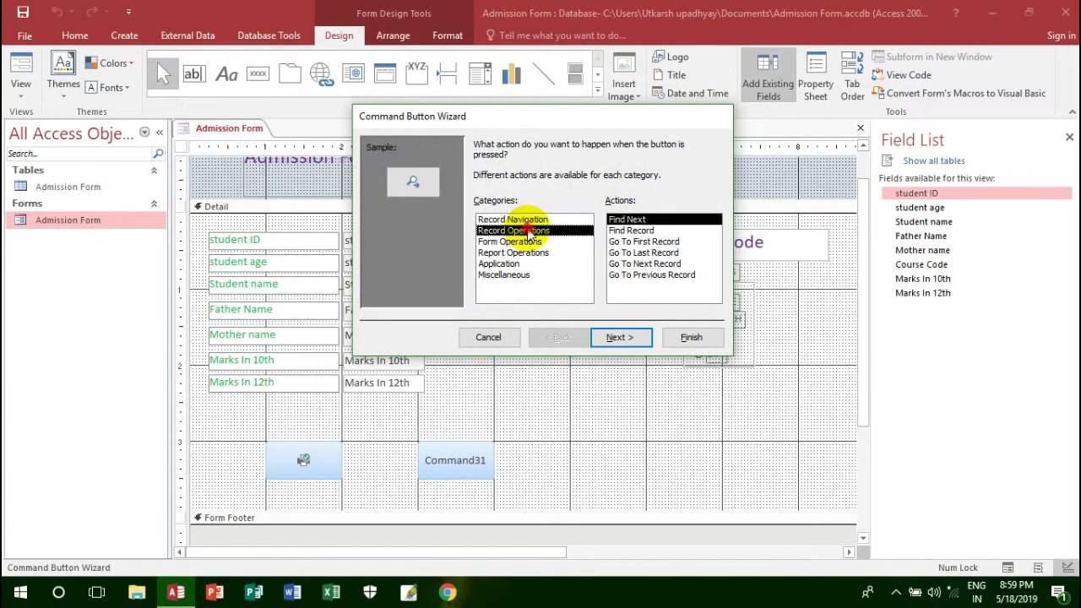
pyautogui.click(640, 264)
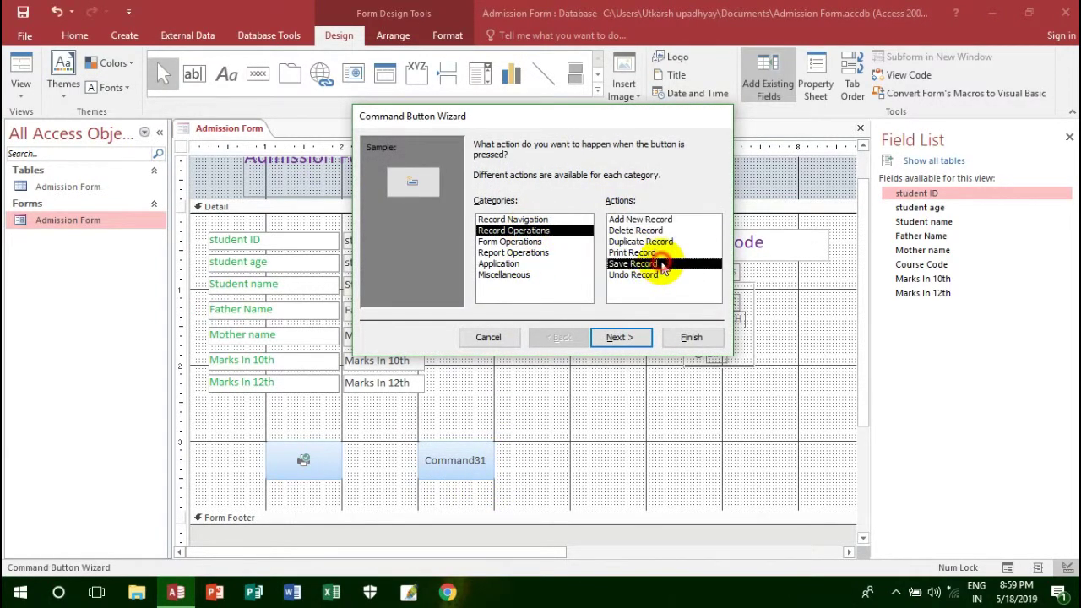
pyautogui.click(617, 338)
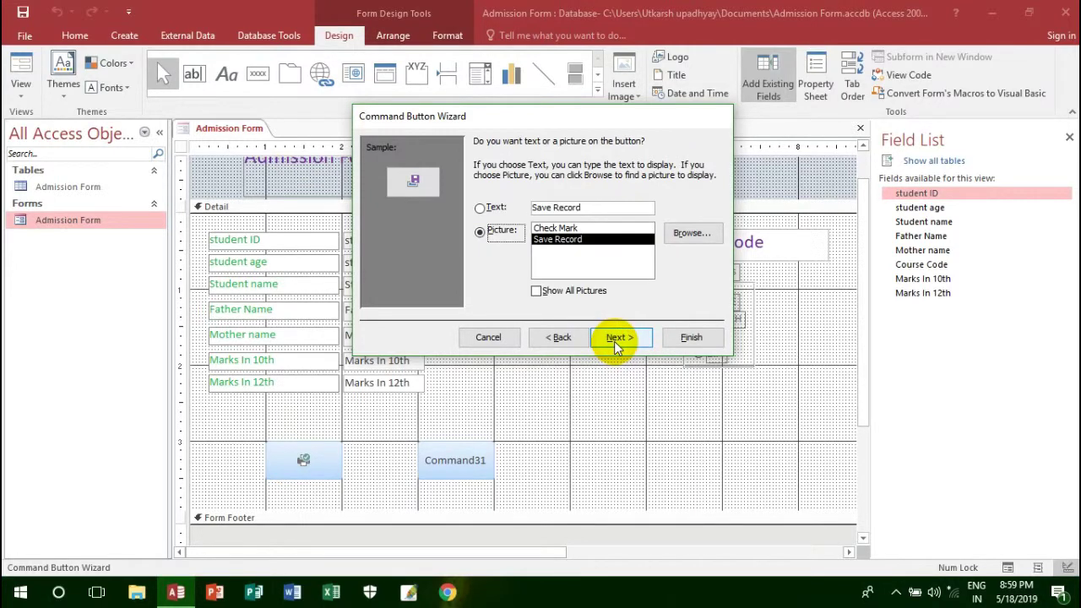
pyautogui.click(568, 228)
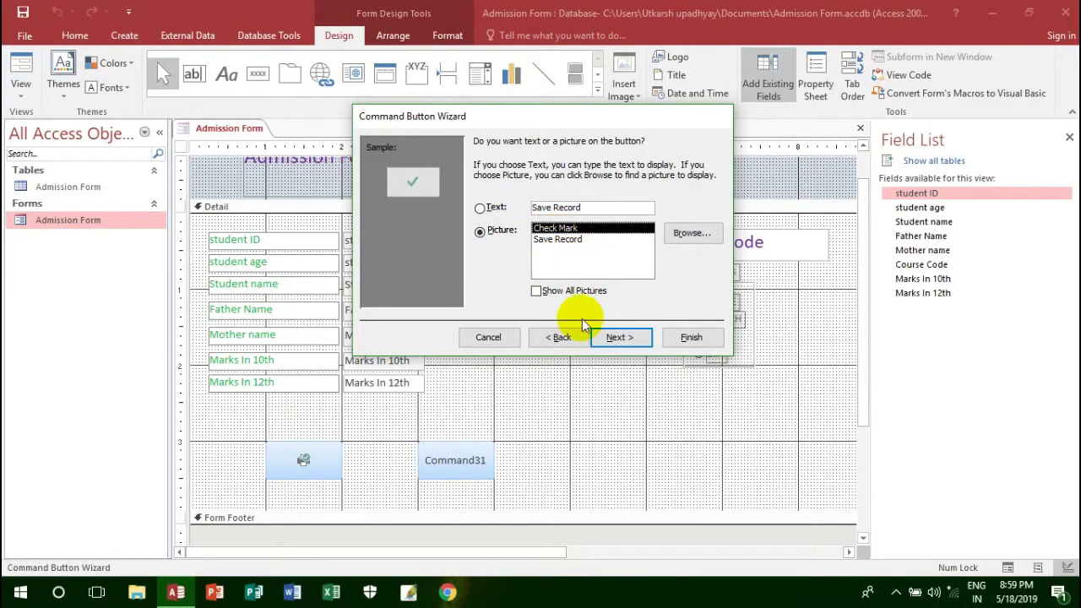
pyautogui.click(620, 338)
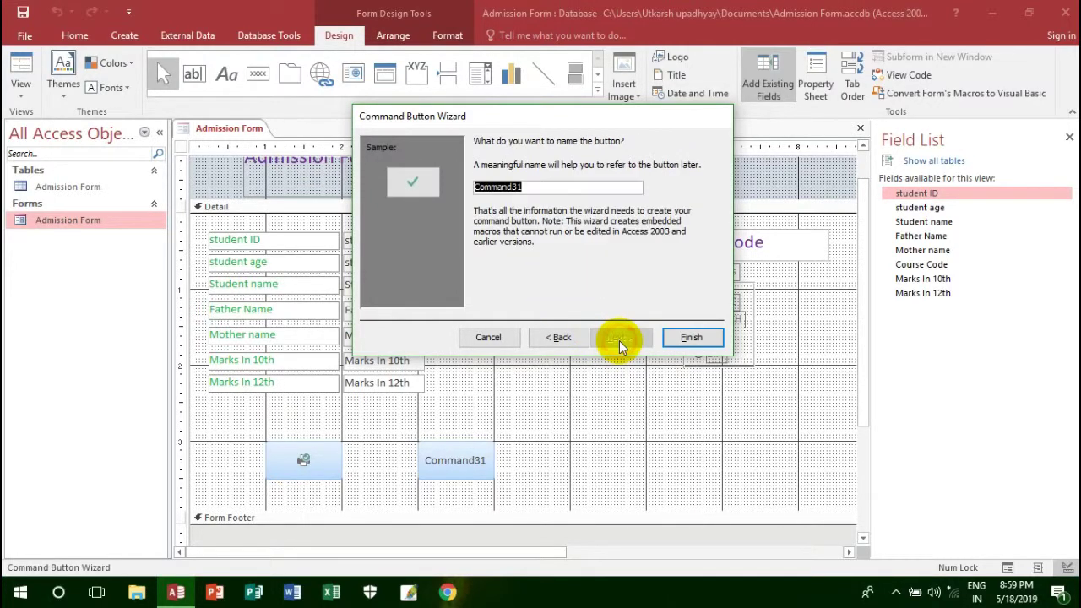
pyautogui.click(689, 338)
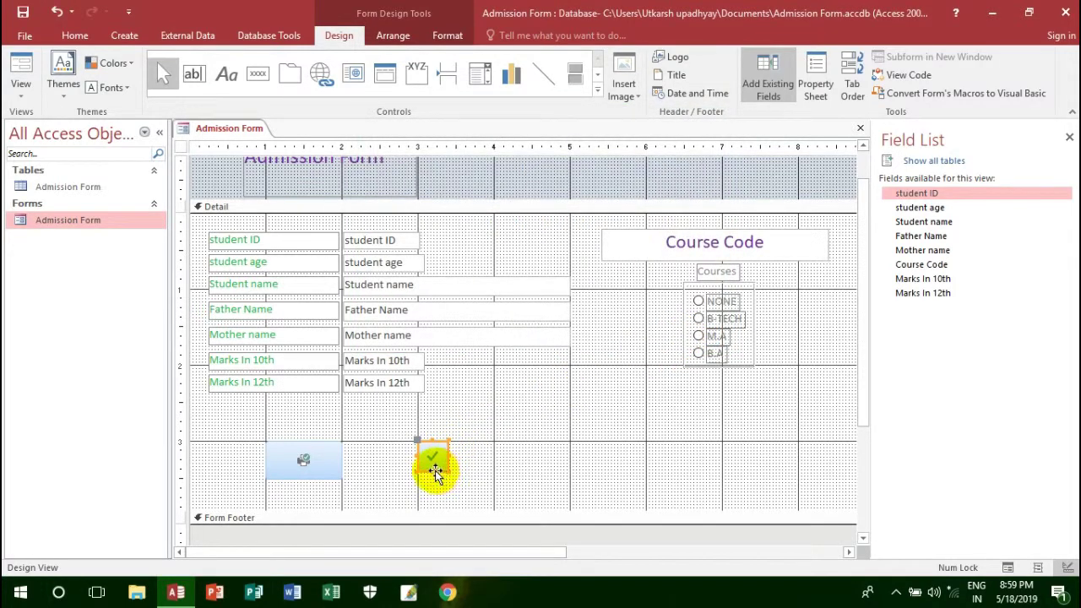
pyautogui.moveTo(432, 471); pyautogui.dragTo(494, 457)
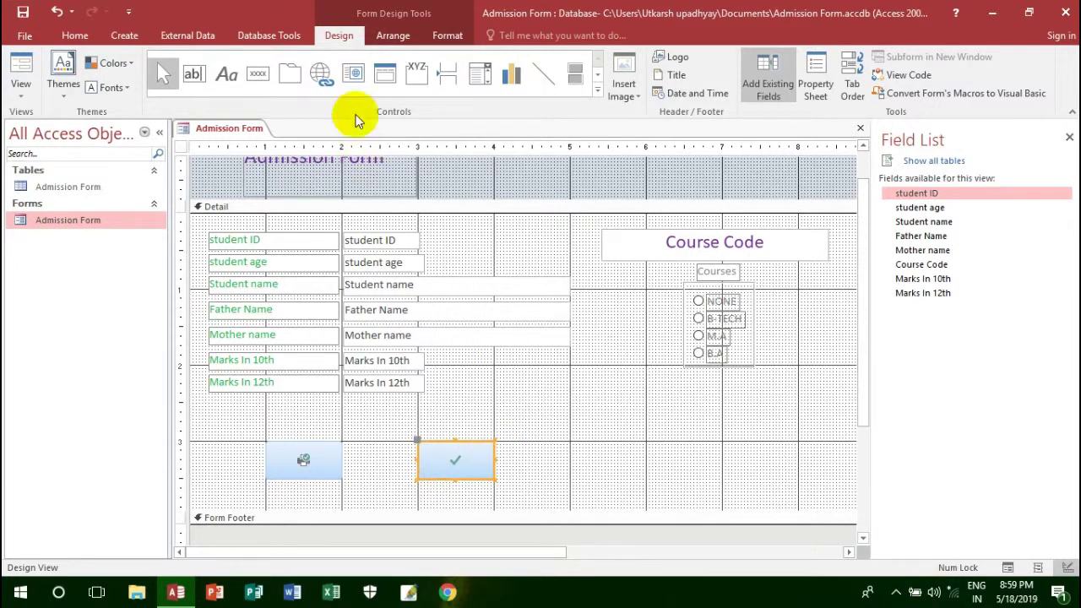
# Step: Add a command button at the 5-inch mark that runs Delete Record and shows the Delete Record picture
pyautogui.click(265, 74)
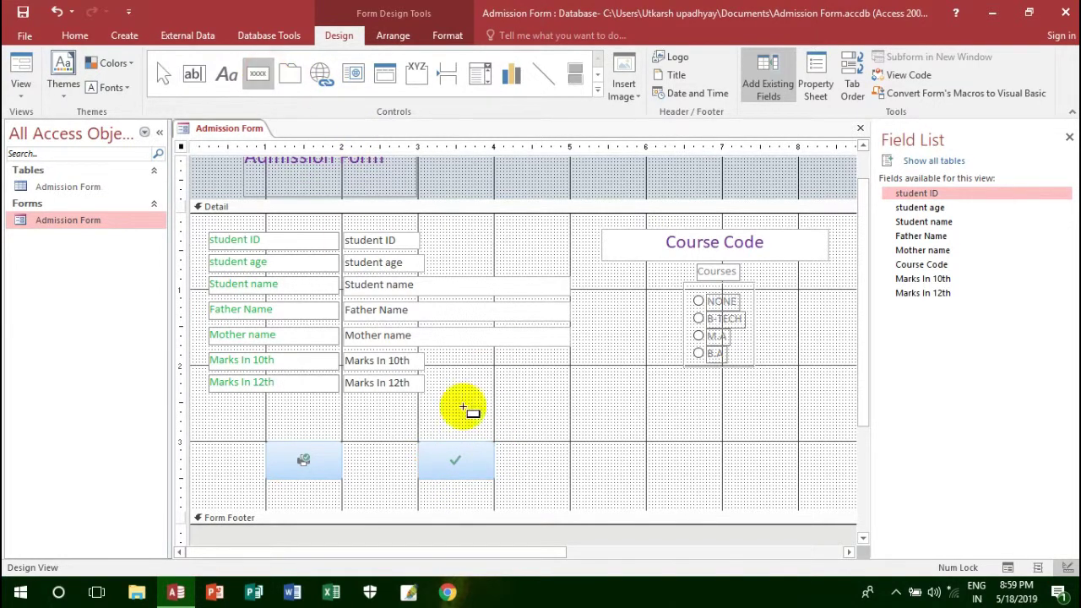
pyautogui.moveTo(571, 443); pyautogui.dragTo(626, 477)
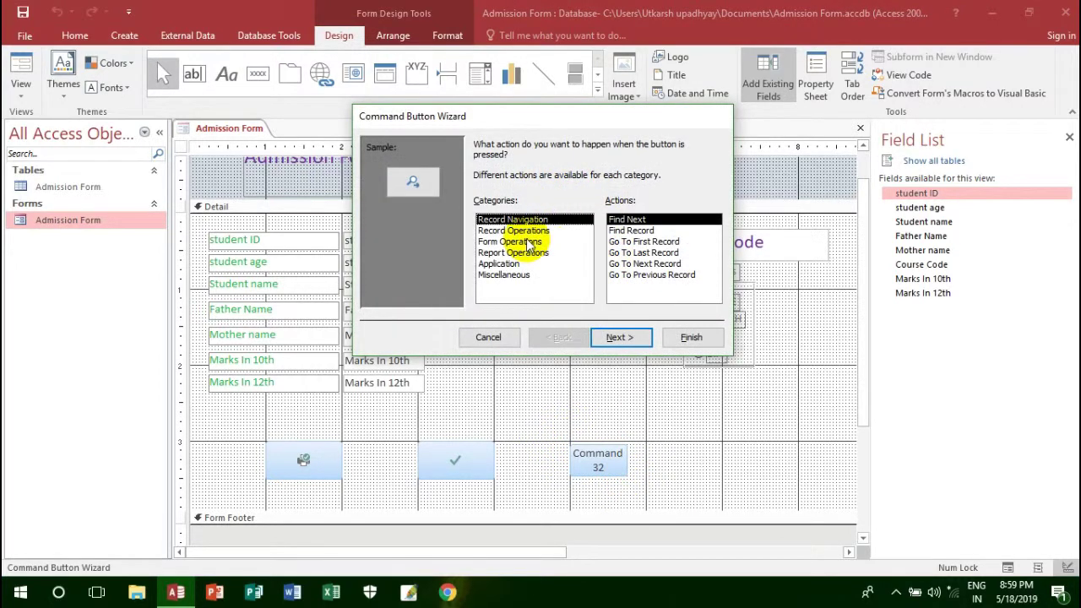
pyautogui.click(547, 230)
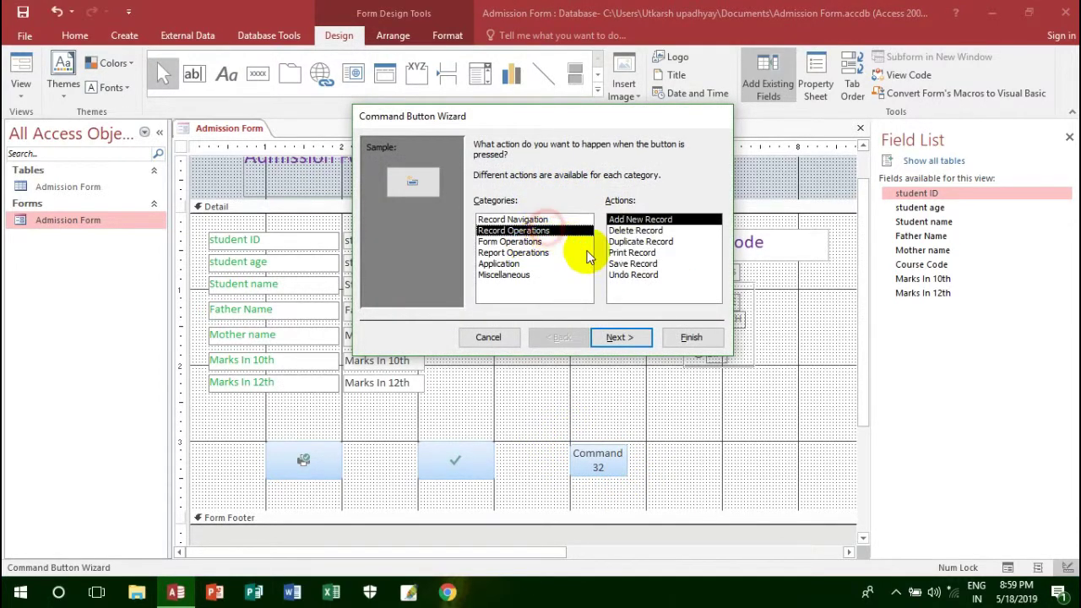
pyautogui.click(644, 232)
pyautogui.click(614, 340)
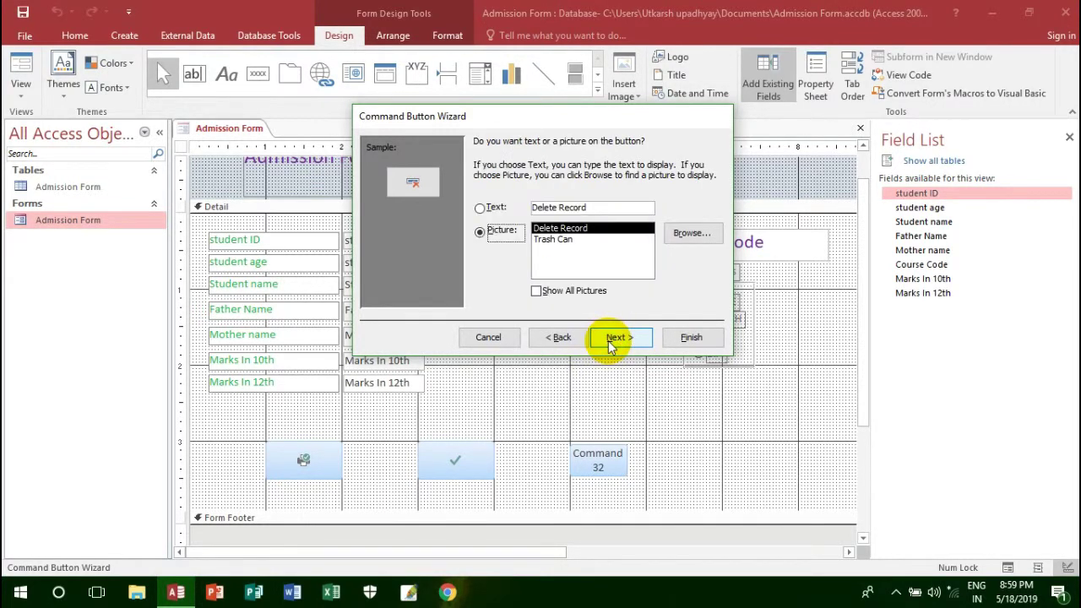
pyautogui.click(557, 240)
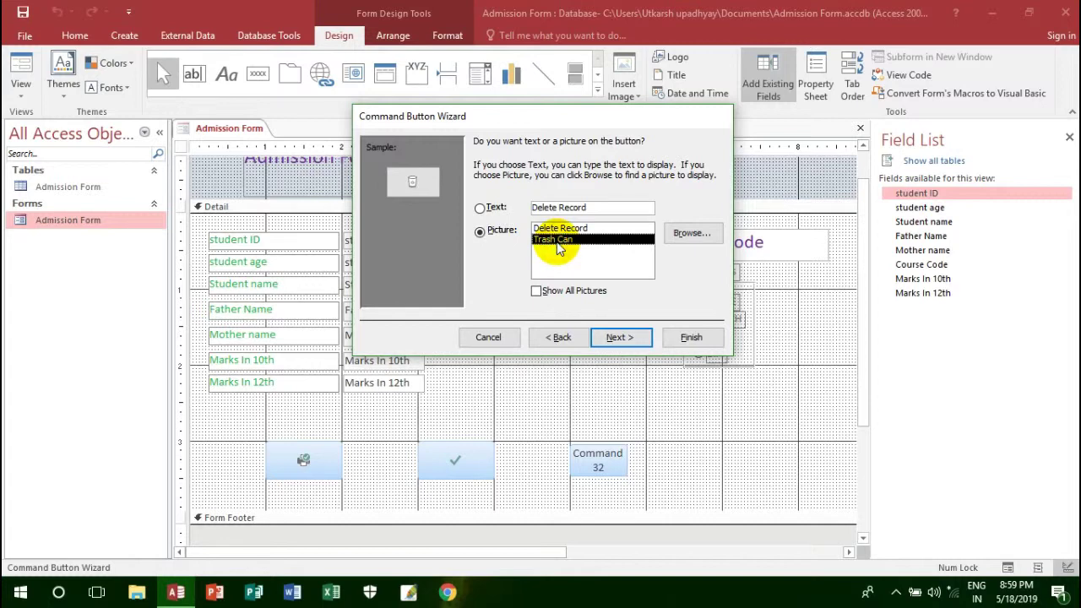
pyautogui.click(561, 228)
pyautogui.click(625, 338)
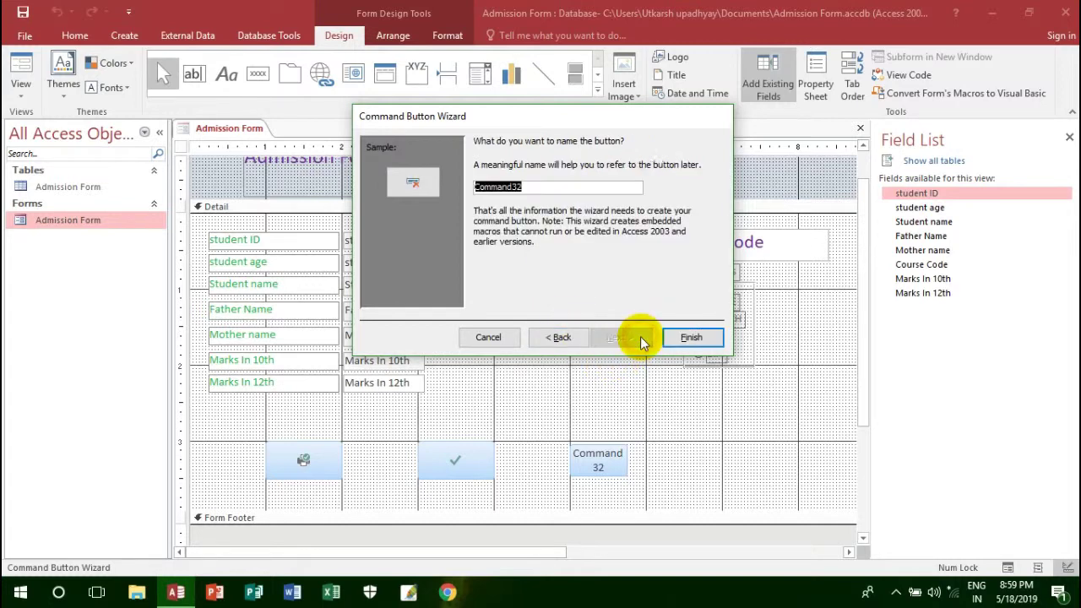
pyautogui.click(687, 338)
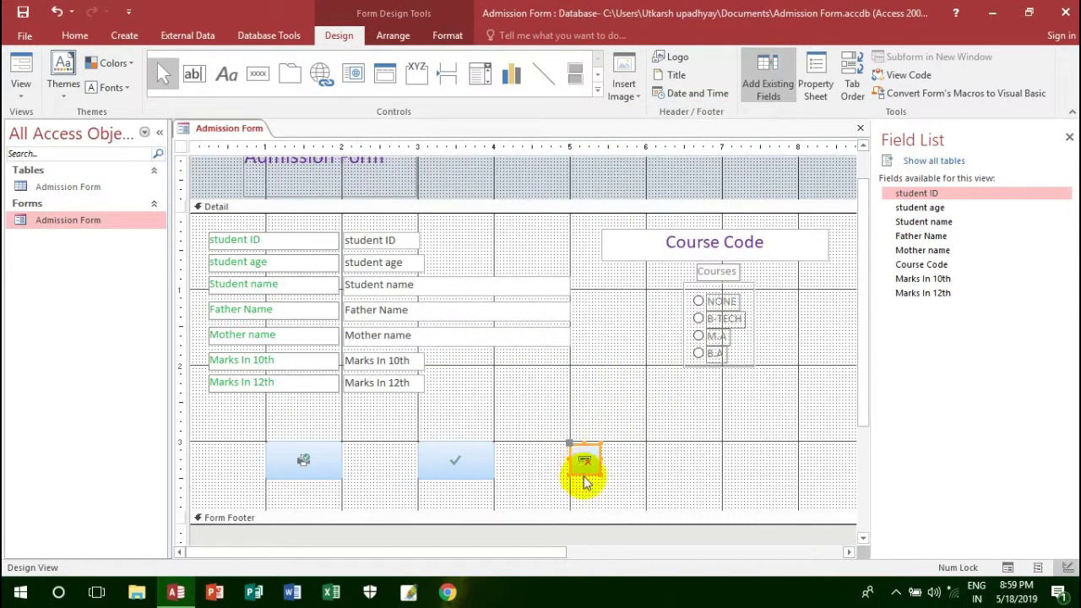
# Step: Enlarge the delete button to about 1 inch wide and 0.5 inch high
pyautogui.click(585, 473)
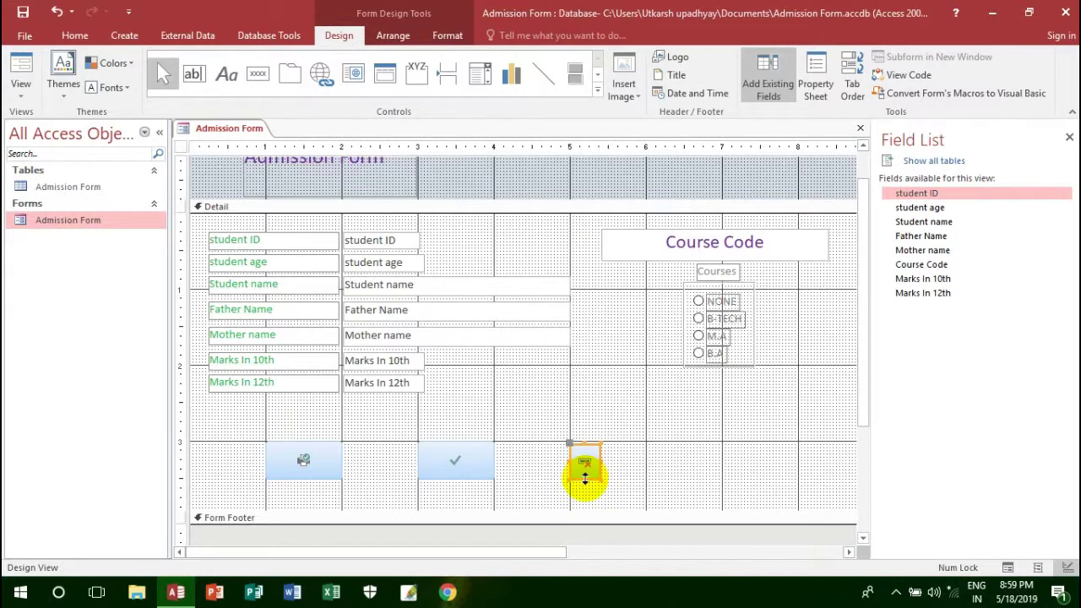
pyautogui.moveTo(599, 463); pyautogui.dragTo(647, 461)
pyautogui.click(546, 481)
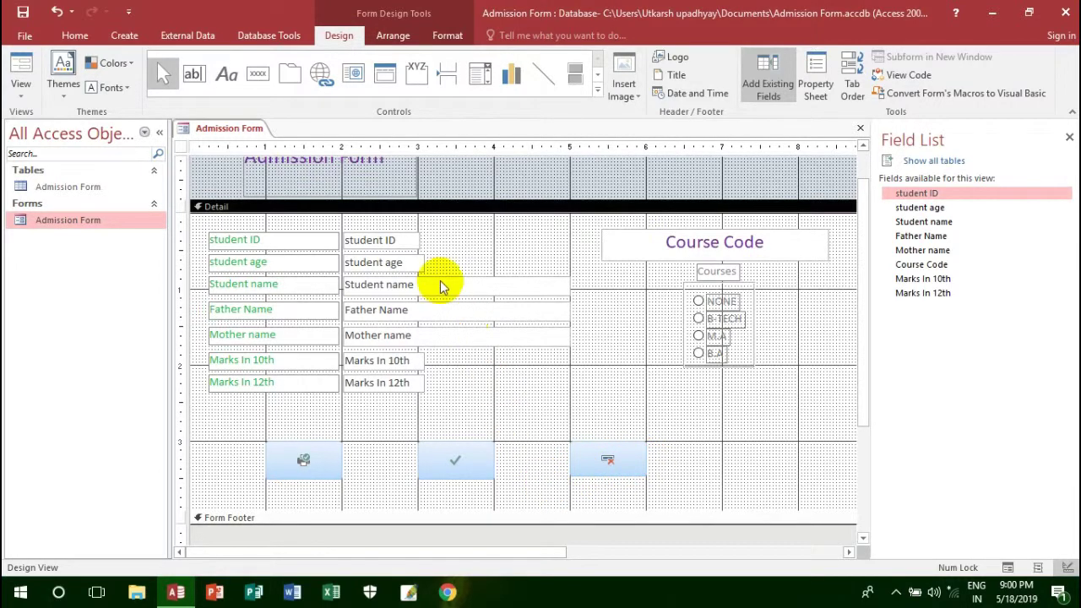
# Step: Add a command button at the 7-inch mark that runs Quit Application and shows the Stop picture
pyautogui.click(261, 74)
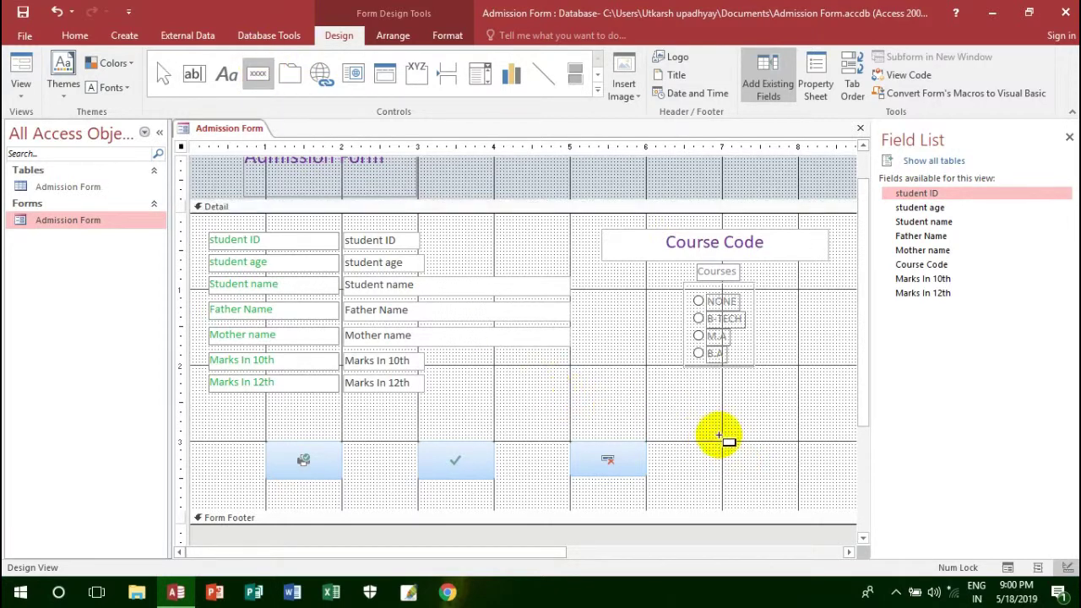
pyautogui.moveTo(722, 443); pyautogui.dragTo(802, 475)
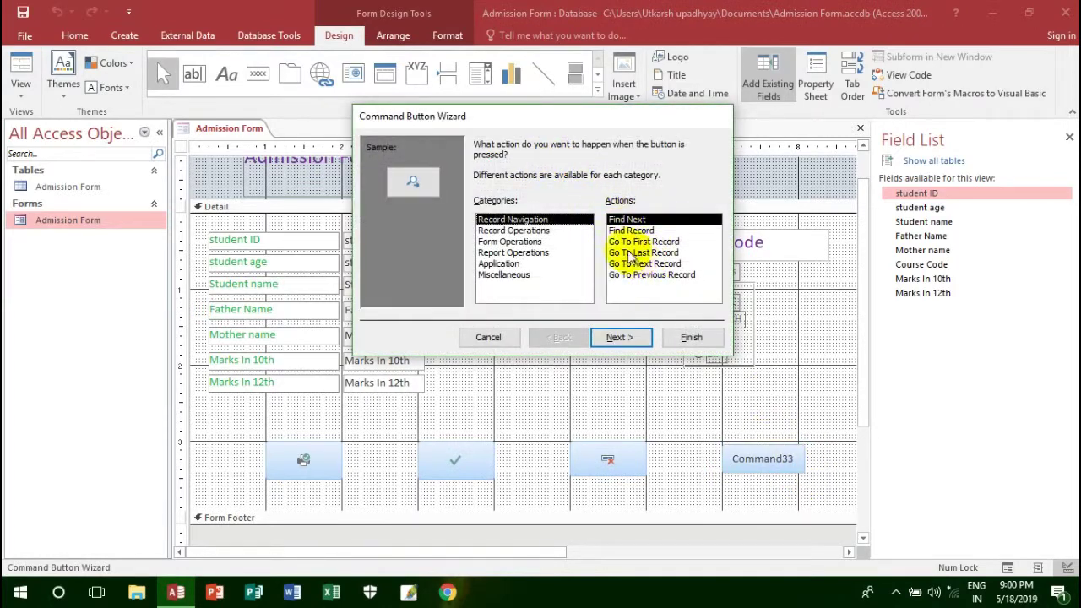
pyautogui.click(530, 243)
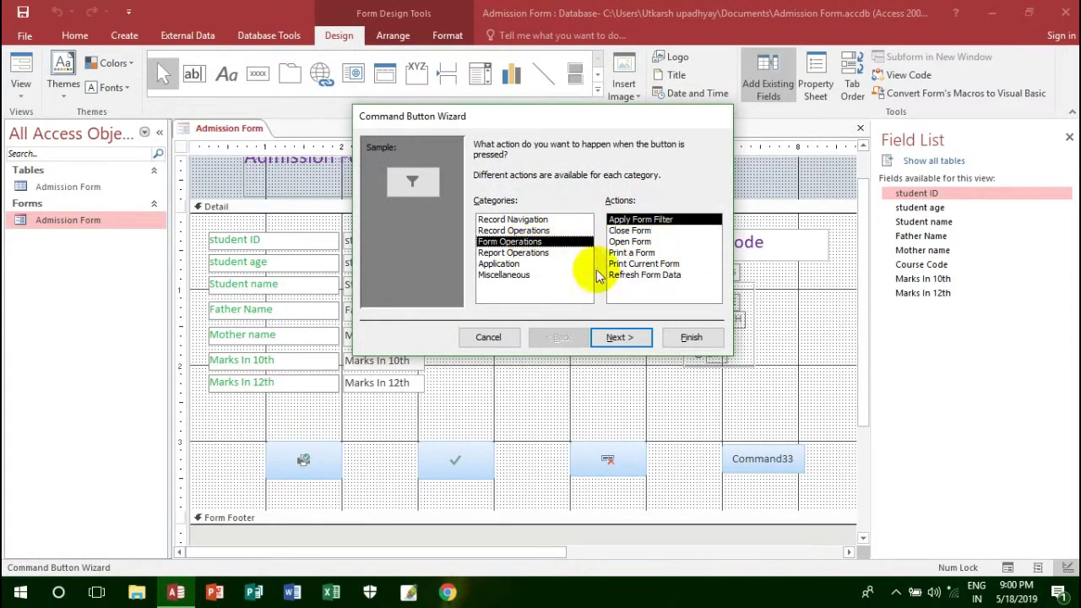
pyautogui.click(509, 265)
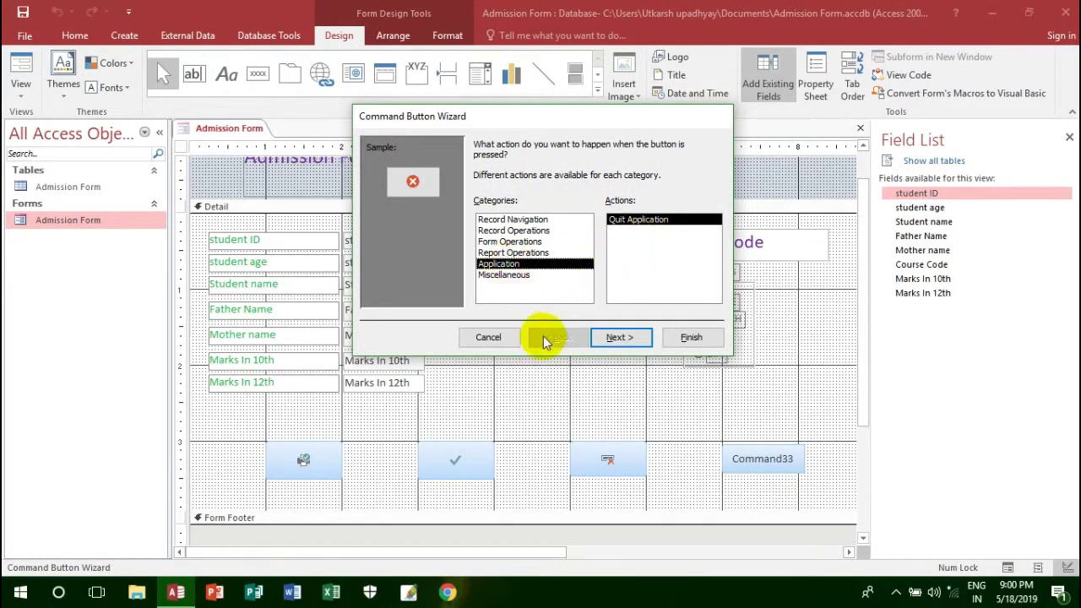
pyautogui.click(617, 338)
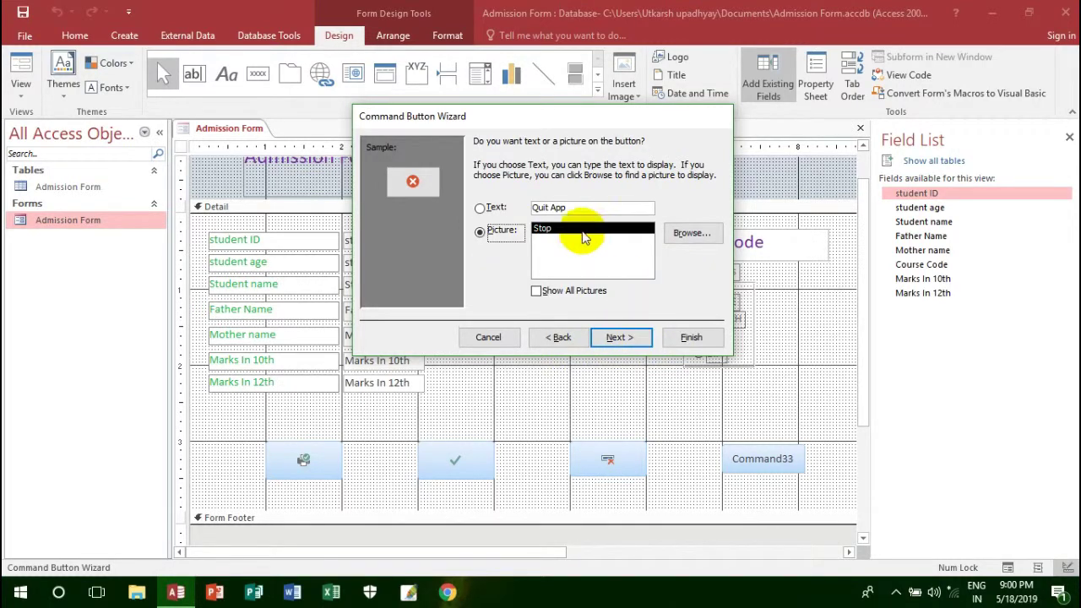
pyautogui.click(692, 338)
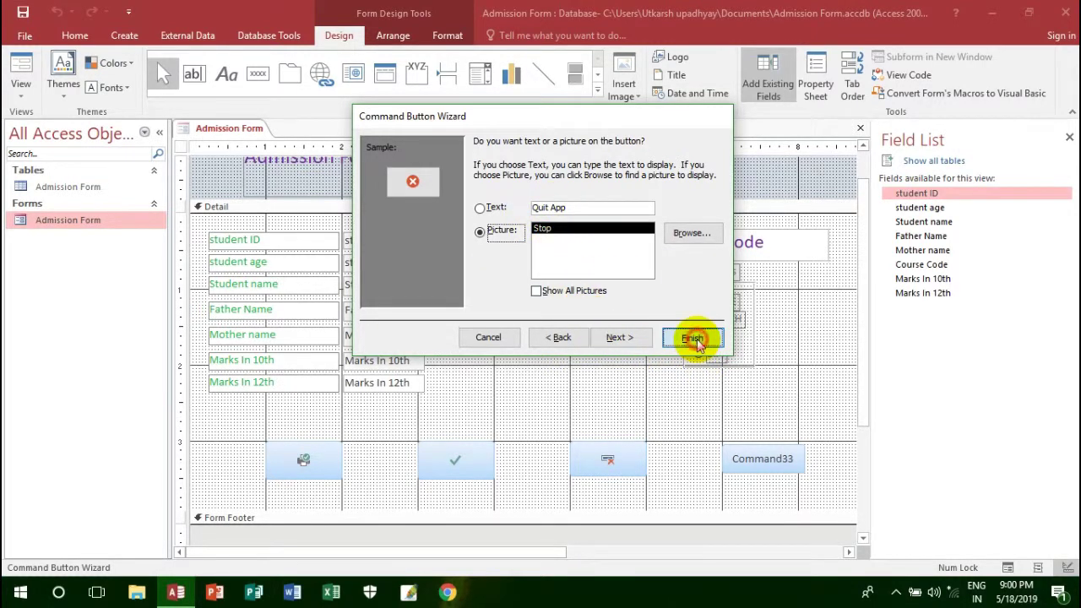
# Step: Enlarge the quit button to about 1 inch wide and 0.5 inch high
pyautogui.click(719, 443)
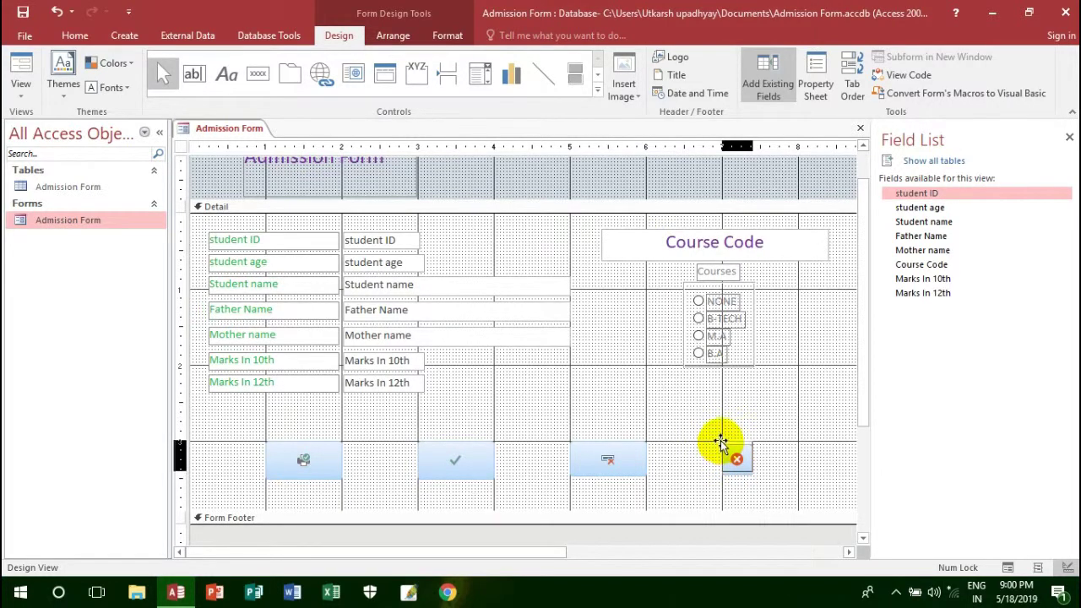
pyautogui.click(746, 455)
pyautogui.moveTo(751, 455)
pyautogui.mouseDown()
pyautogui.moveTo(799, 457)
pyautogui.moveTo(757, 480)
pyautogui.mouseUp()
pyautogui.click(664, 495)
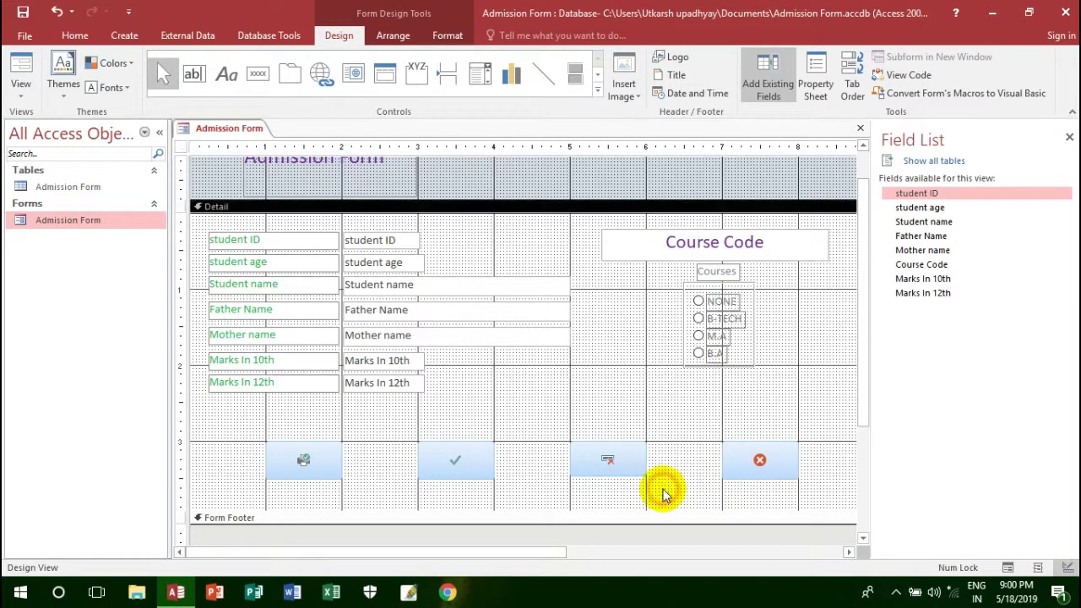
# Step: Close the Admission Form with its design changes saved and reopen it in Form View
pyautogui.click(859, 135)
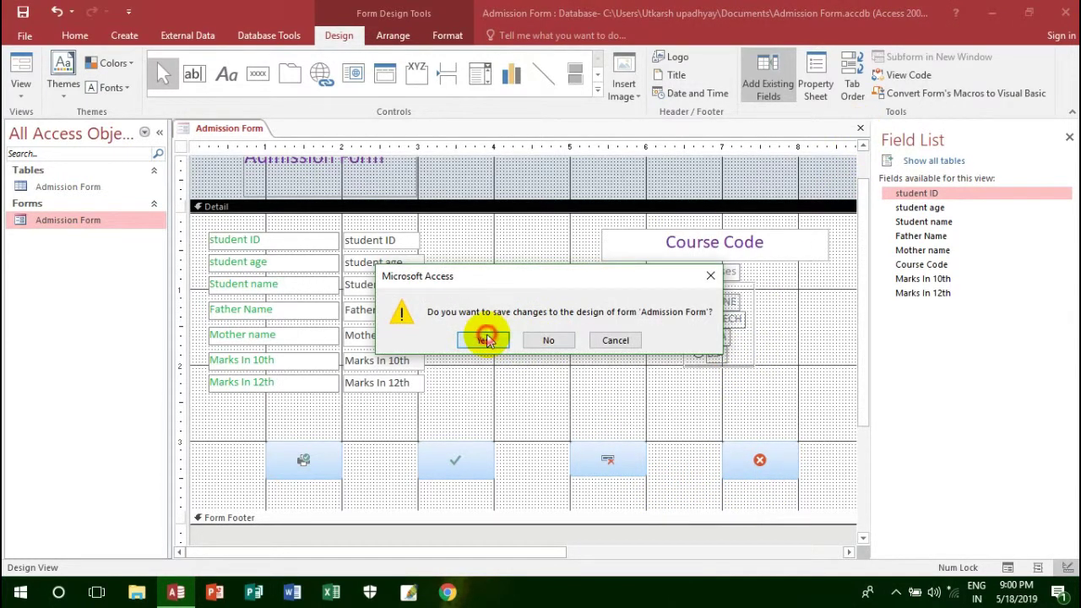
pyautogui.click(483, 336)
pyautogui.doubleClick(71, 221)
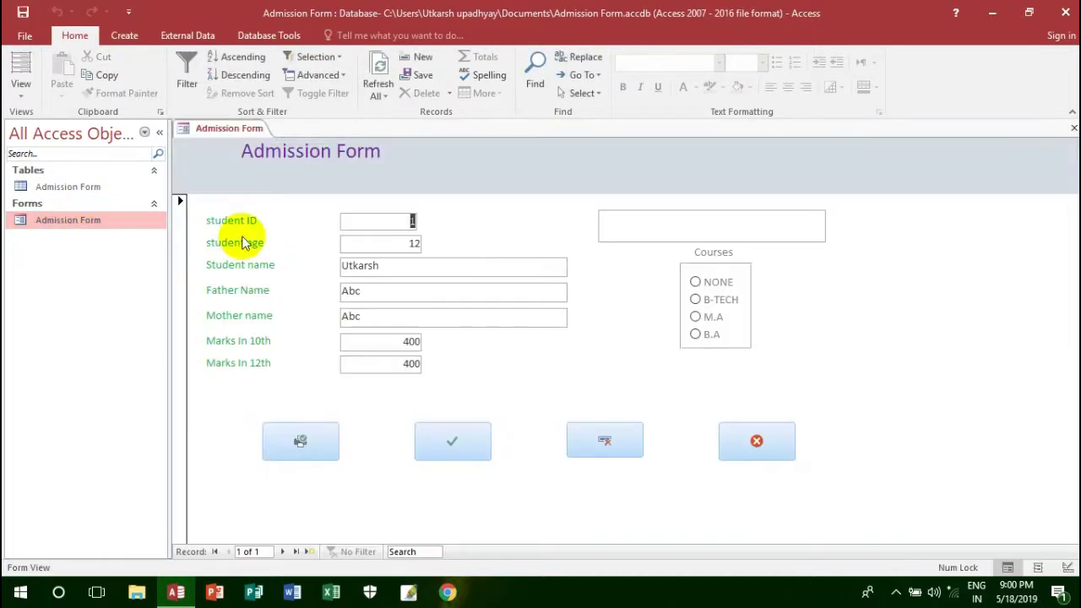
# Step: Delete the existing student record using the form's new delete-record button and confirm the deletion
pyautogui.click(623, 445)
pyautogui.click(533, 355)
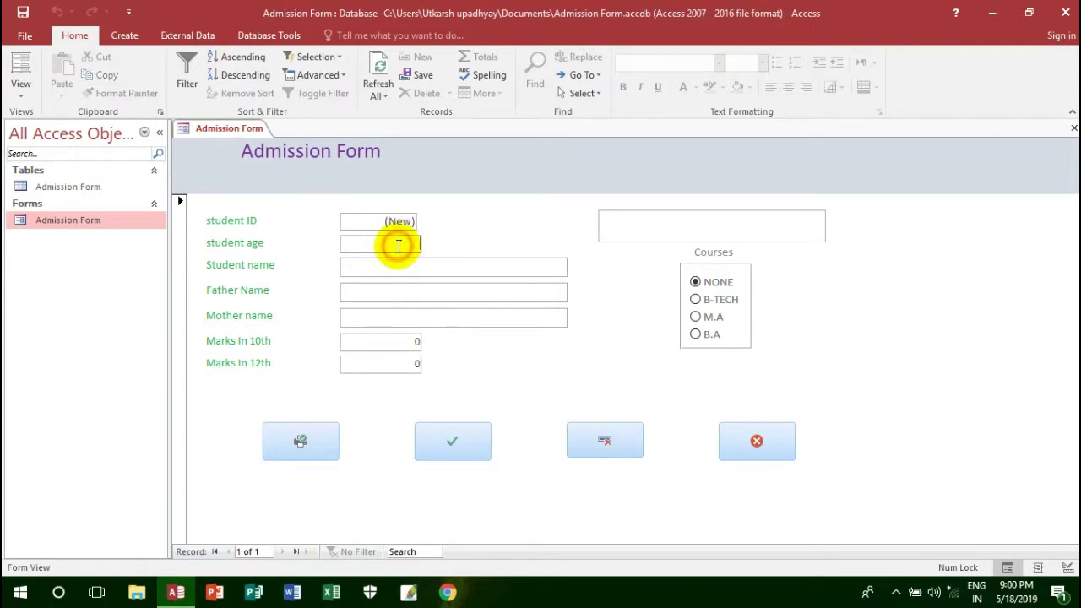
# Step: Enter 12 as the student age and abc as the student name in the new record
pyautogui.write('fgv')
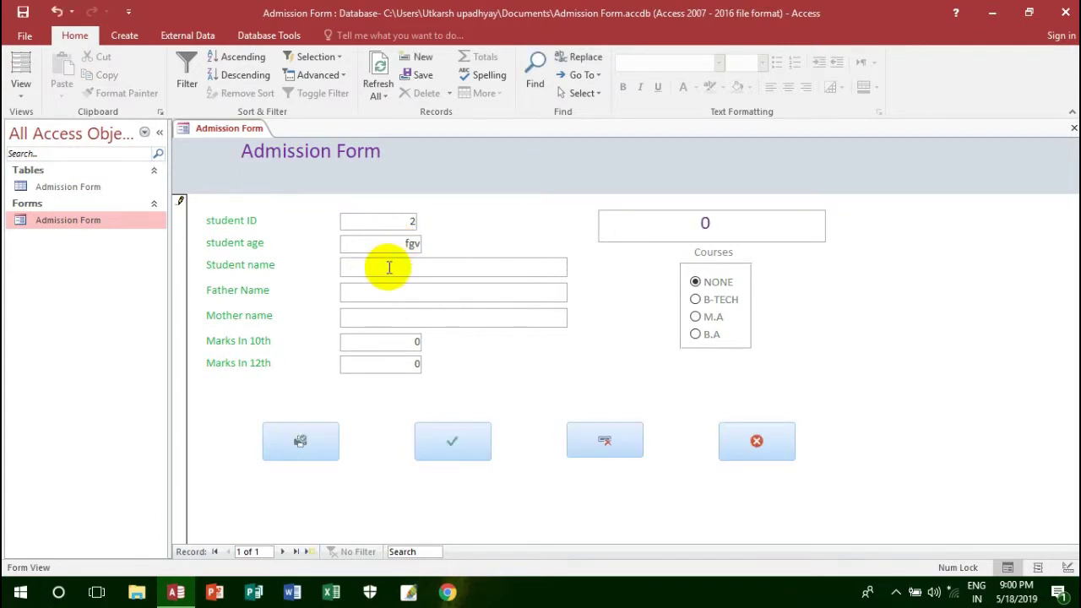
pyautogui.click(386, 268)
pyautogui.click(550, 345)
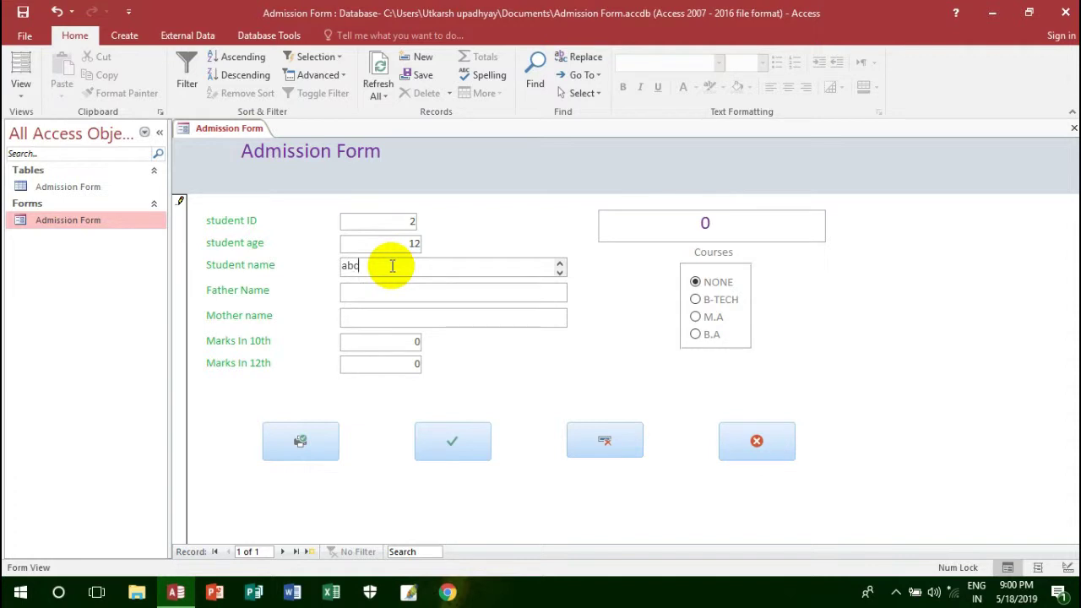
# Step: Complete the record with father name xyz, mother name abc, 10th marks 400, 12th marks 700 and the B-TECH course
pyautogui.click(374, 297)
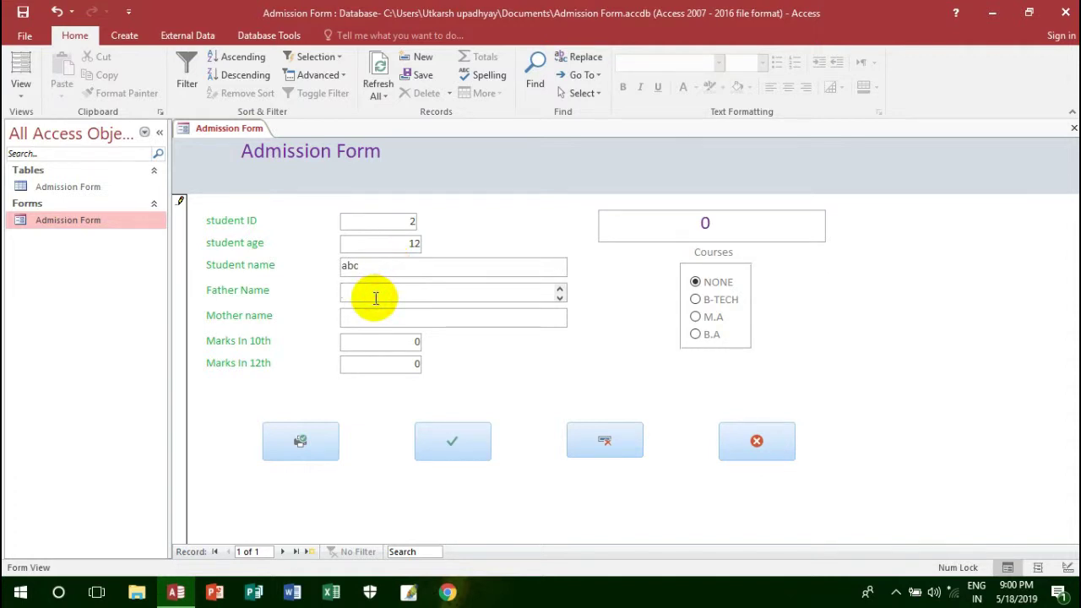
pyautogui.write('xyz')
pyautogui.click(357, 316)
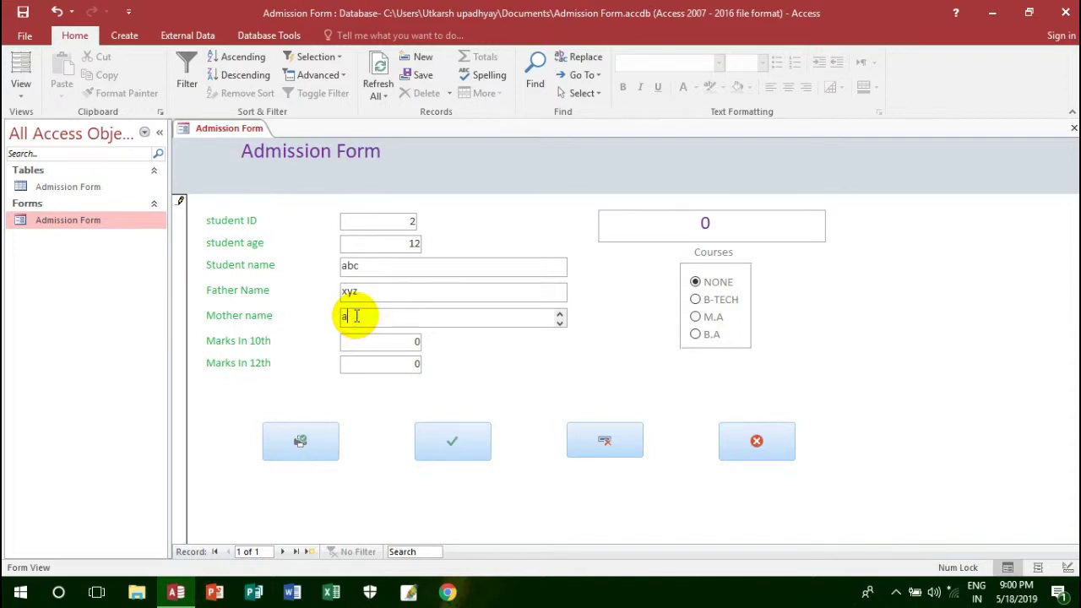
pyautogui.click(420, 364)
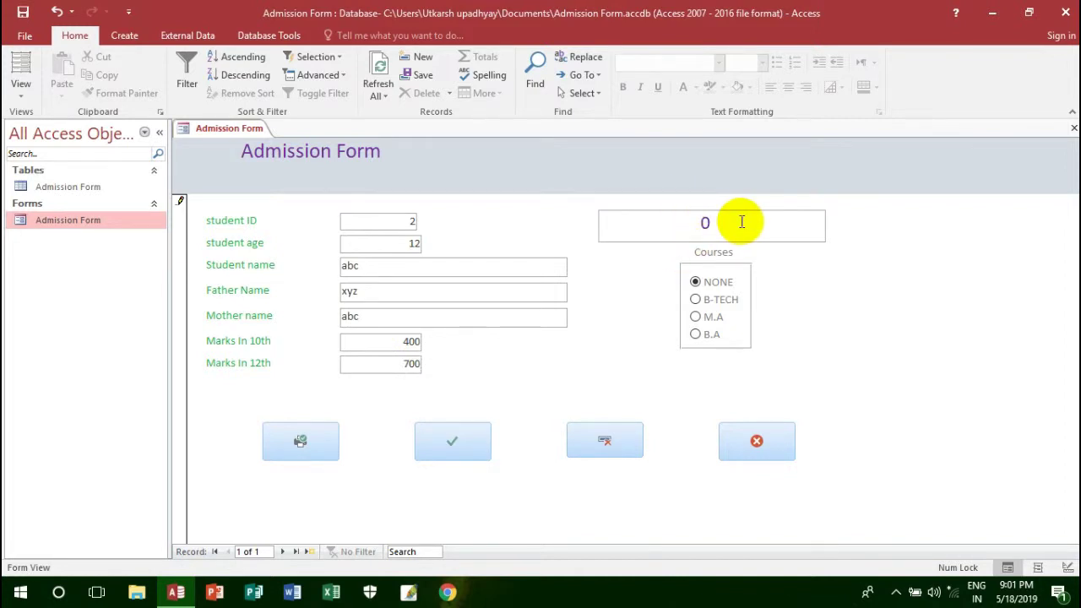
pyautogui.click(696, 301)
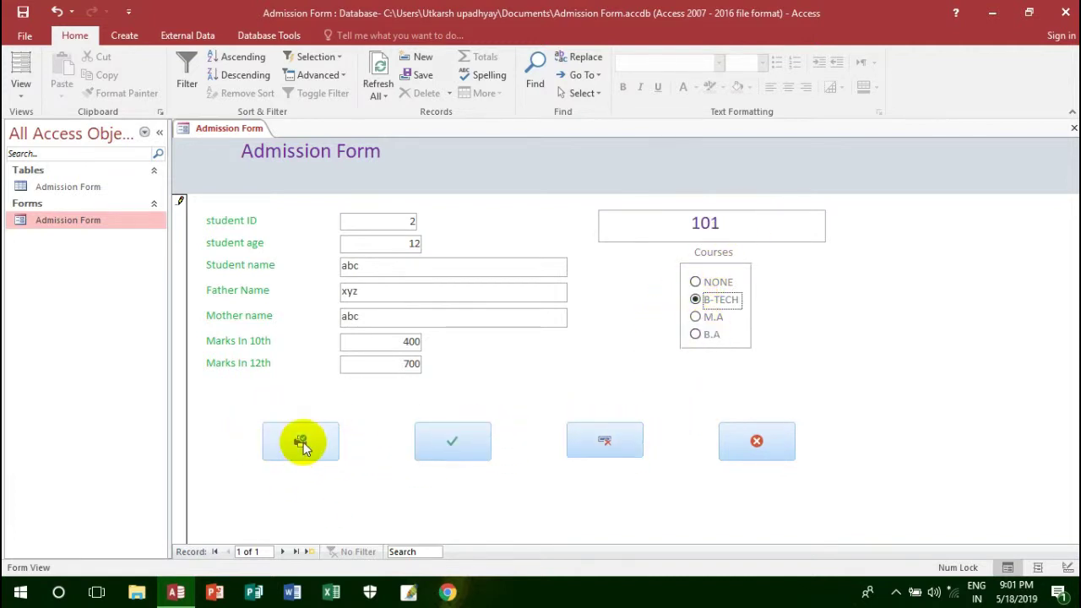
# Step: Print the selected record to PDF with the form's print button, saving it on the Desktop as Form
pyautogui.click(302, 442)
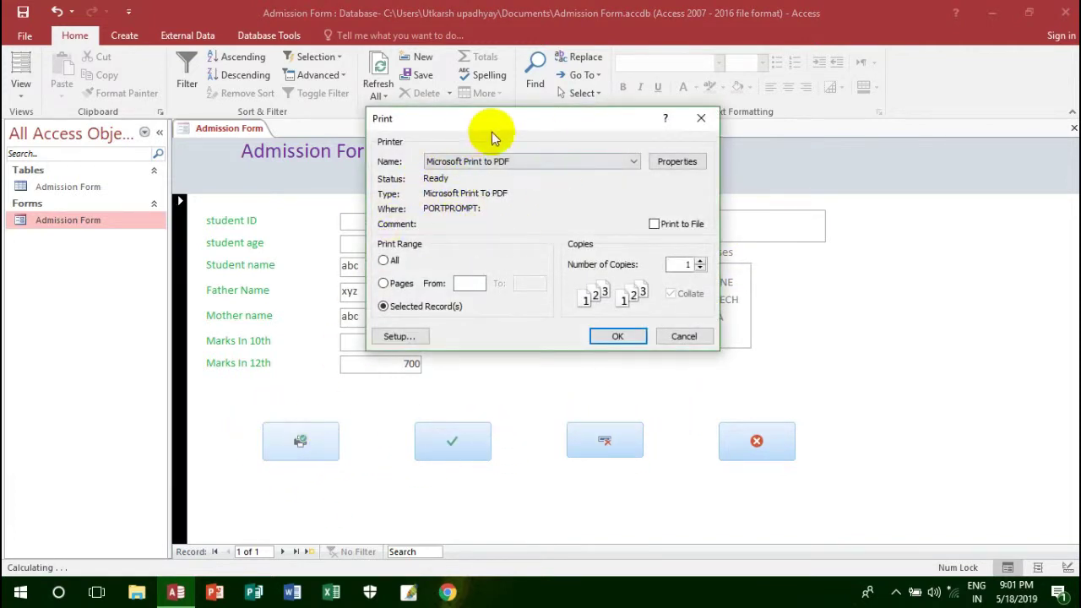
pyautogui.click(619, 337)
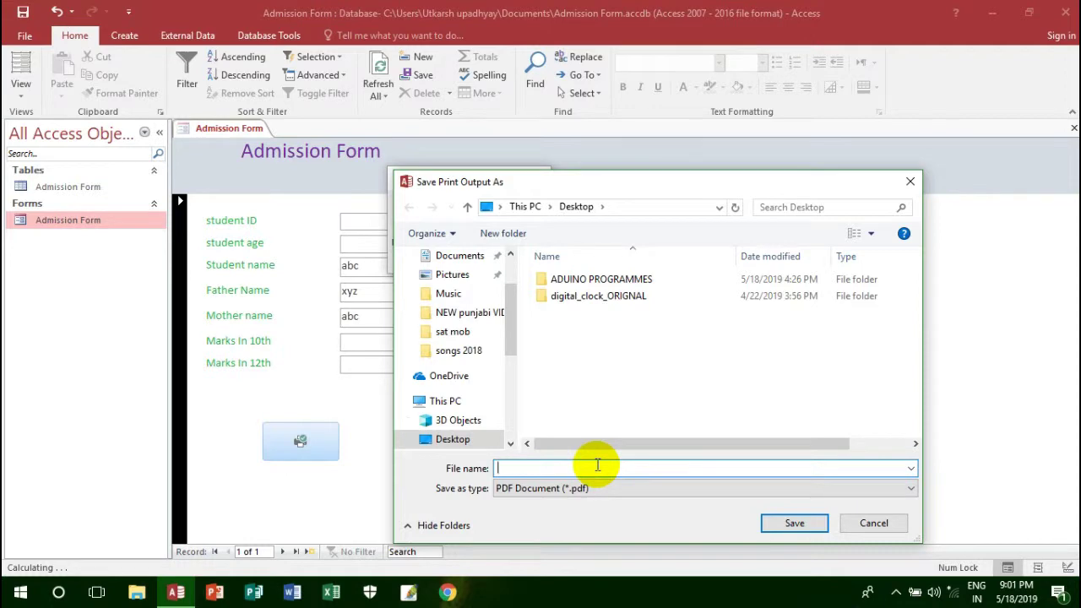
pyautogui.write('Form')
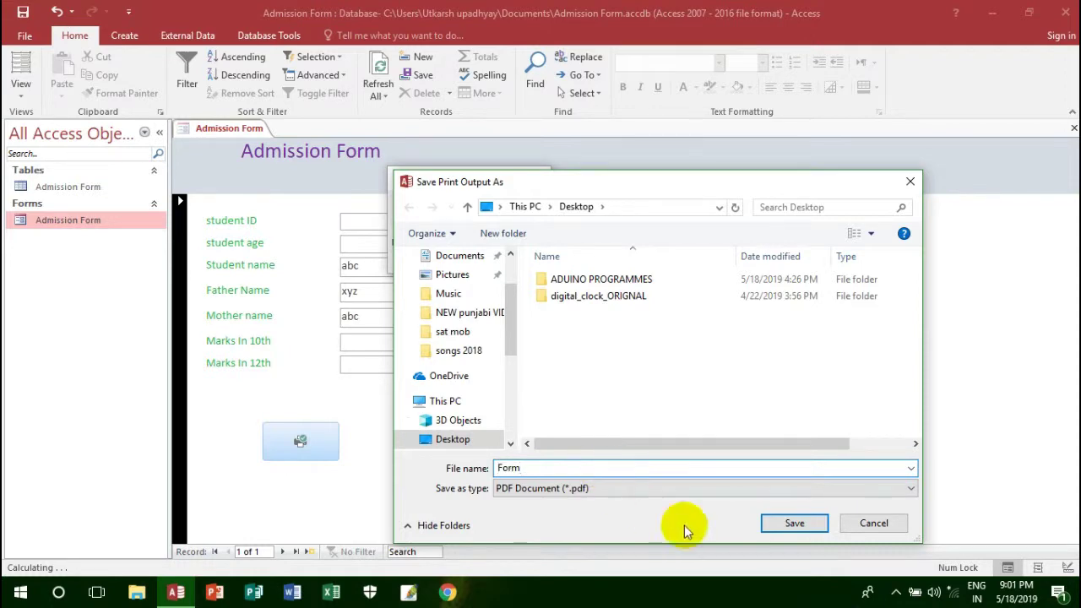
pyautogui.click(792, 522)
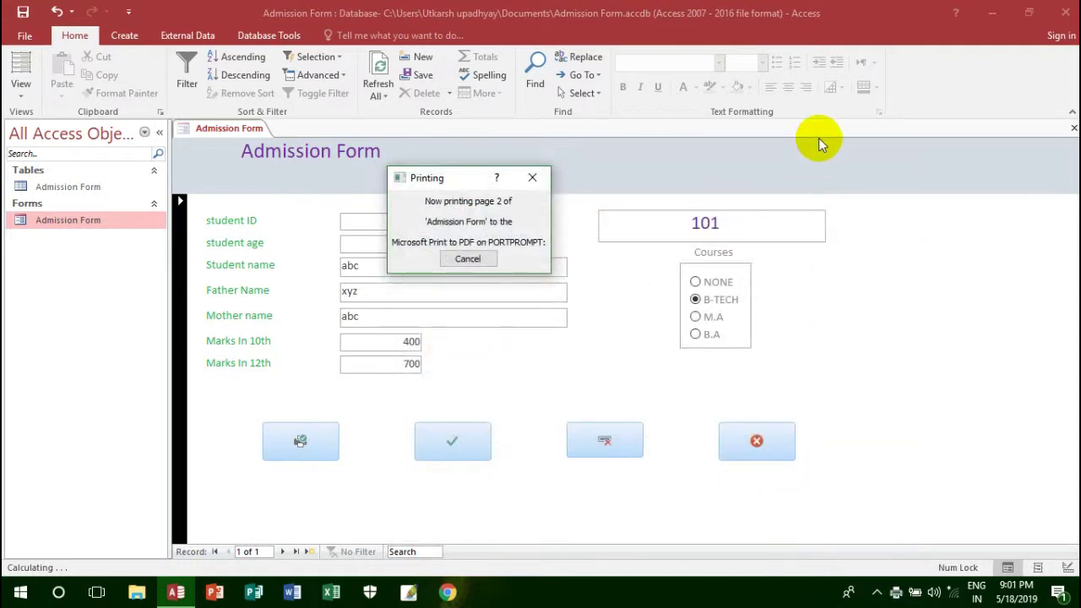
# Step: Switch to the desktop, move the Form PDF to a clear spot, open it to examine the printed record, and close it
pyautogui.press('super+d')
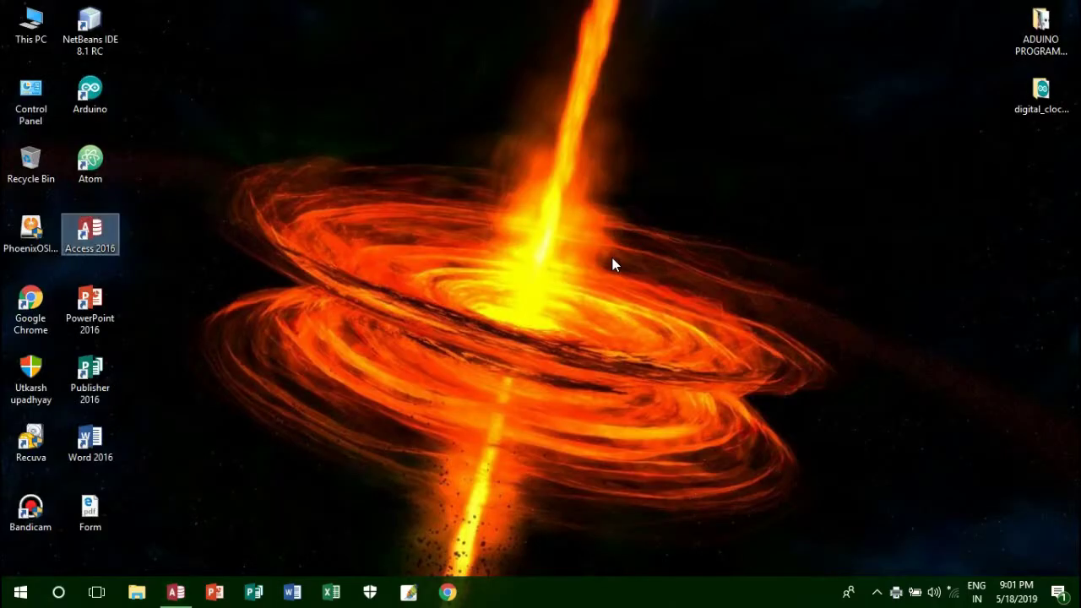
pyautogui.click(89, 510)
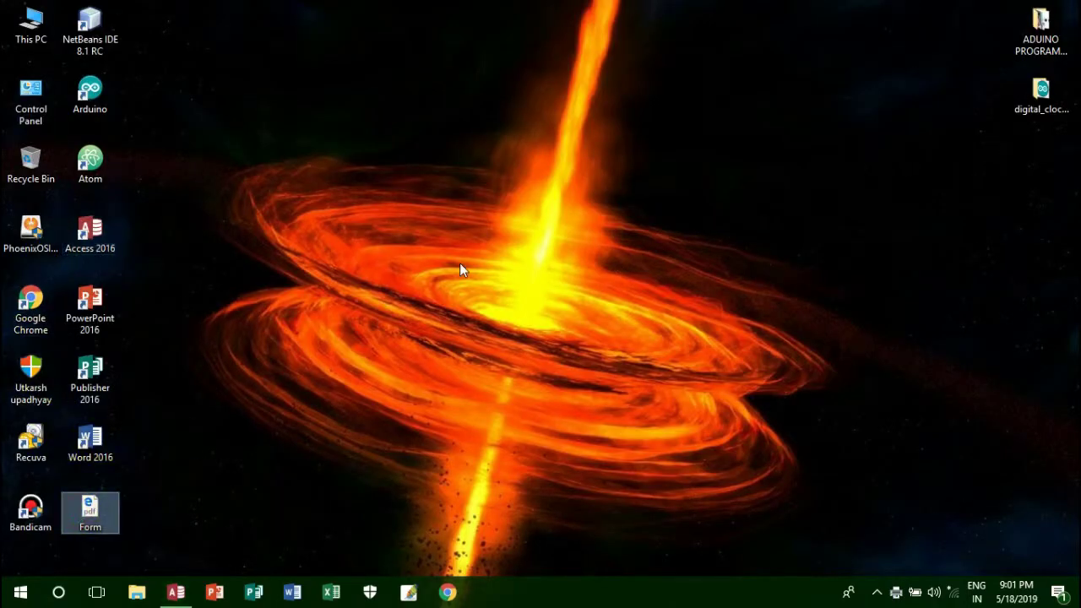
pyautogui.moveTo(90, 509); pyautogui.dragTo(448, 241)
pyautogui.doubleClick(447, 234)
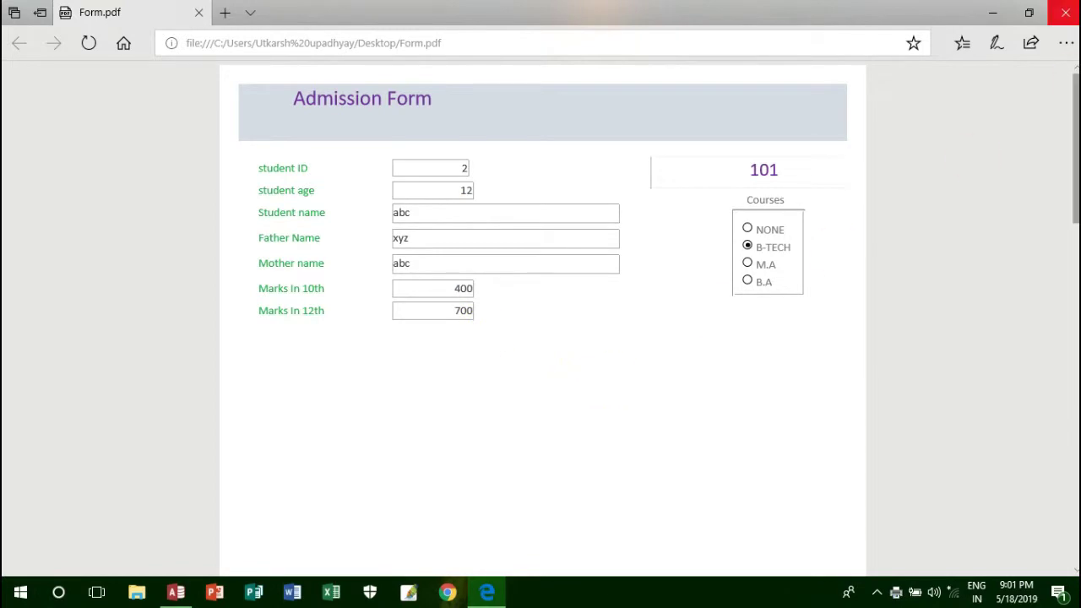
pyautogui.click(1066, 11)
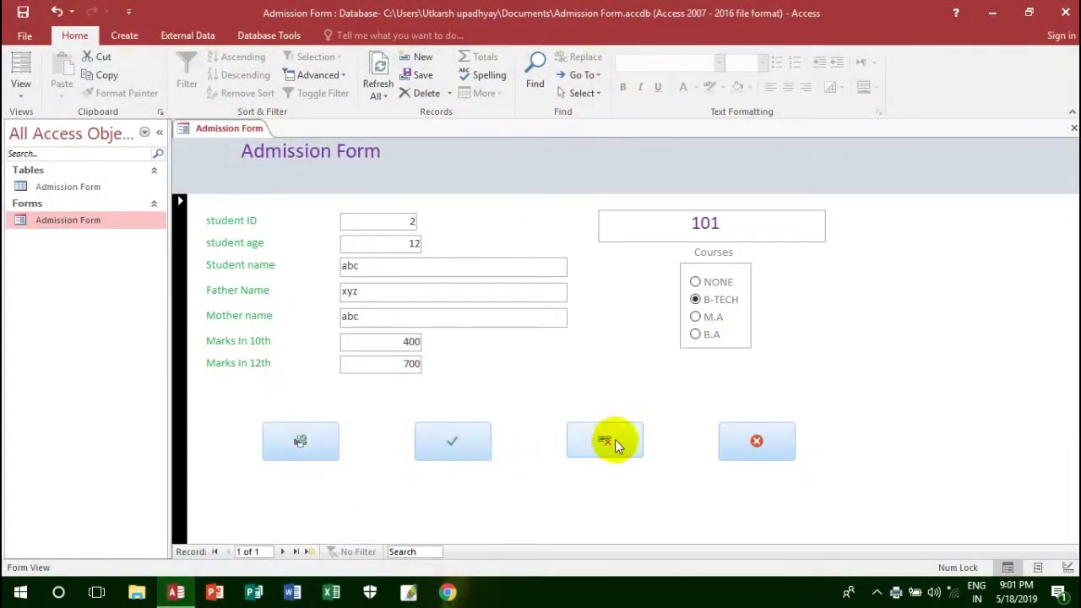
# Step: Delete the printed student record using the form's delete-record button and confirm the deletion
pyautogui.click(612, 440)
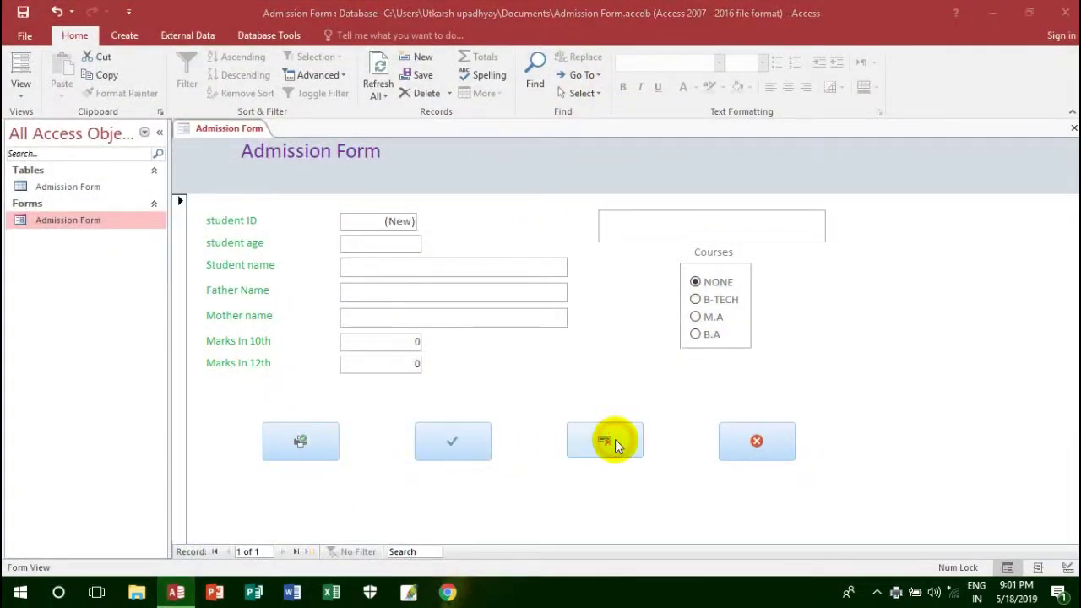
pyautogui.click(528, 352)
pyautogui.click(456, 442)
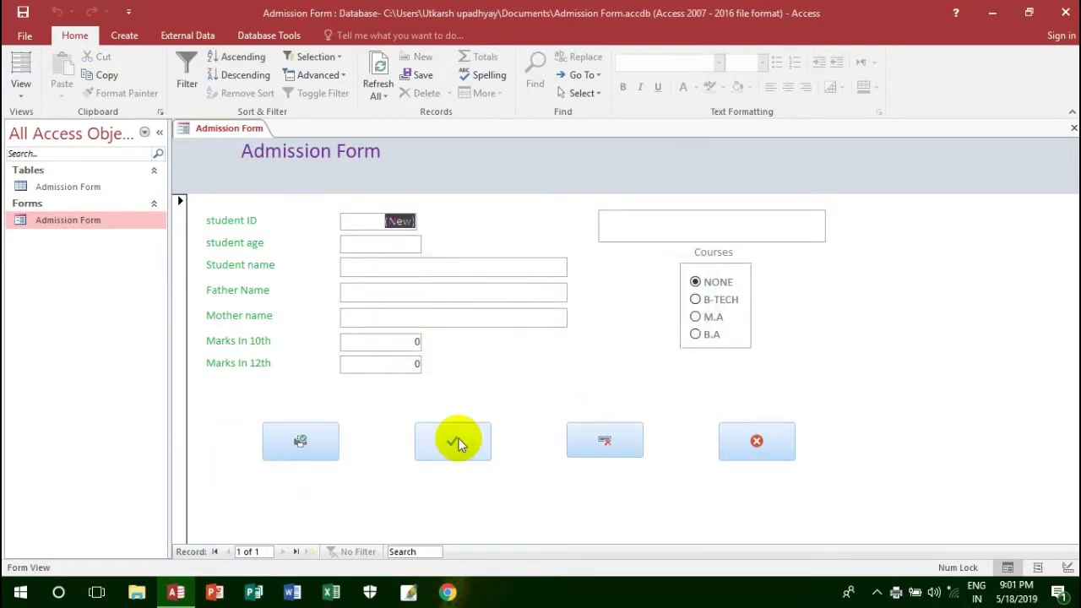
# Step: Enter 36 as the student age in the new record, save it, and quit Access with the form's own buttons
pyautogui.click(374, 245)
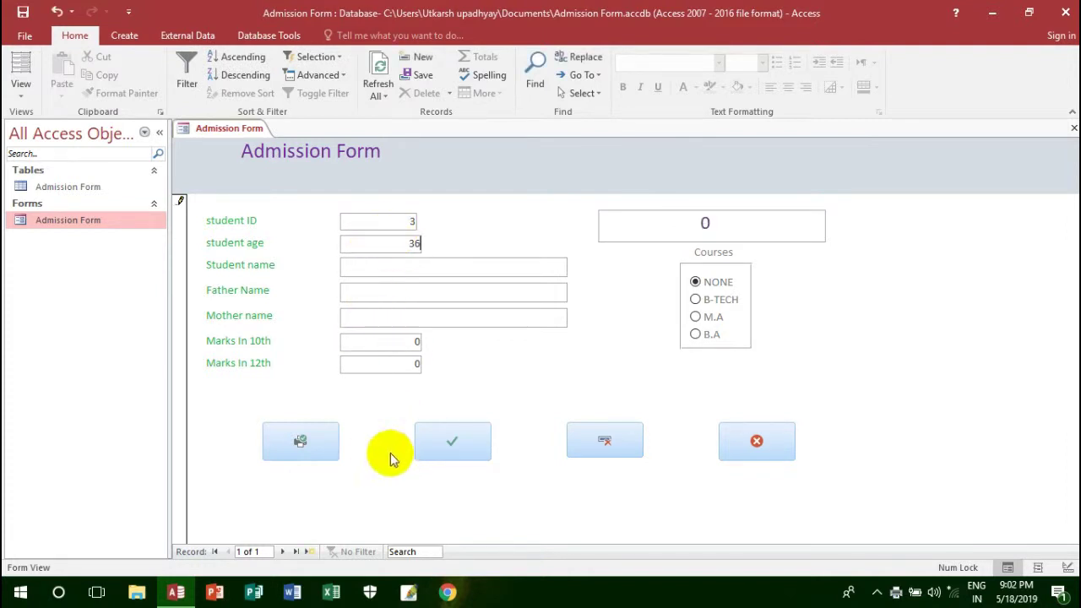
pyautogui.click(457, 452)
pyautogui.click(756, 447)
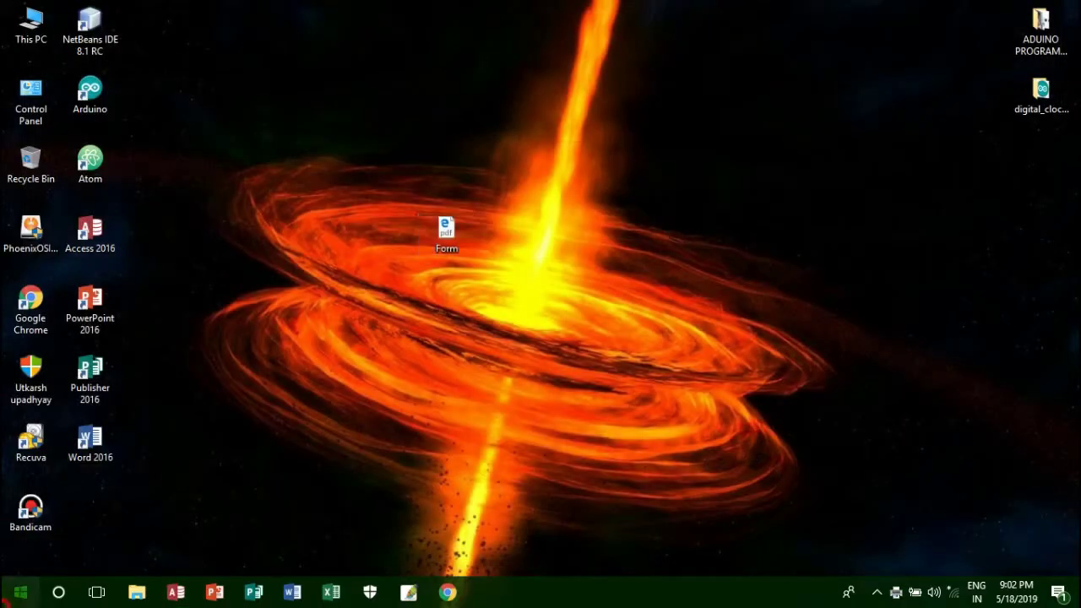
# Step: Restart Access, reopen the recent Admission Form database with its content enabled, and open the Admission Form
pyautogui.click(20, 592)
pyautogui.click(178, 593)
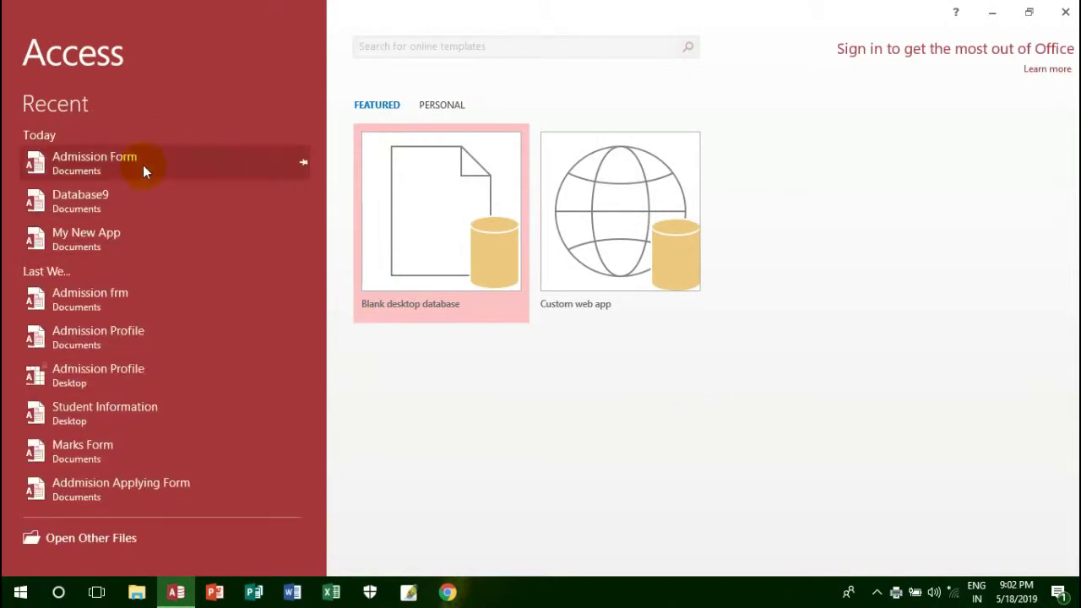
pyautogui.click(143, 169)
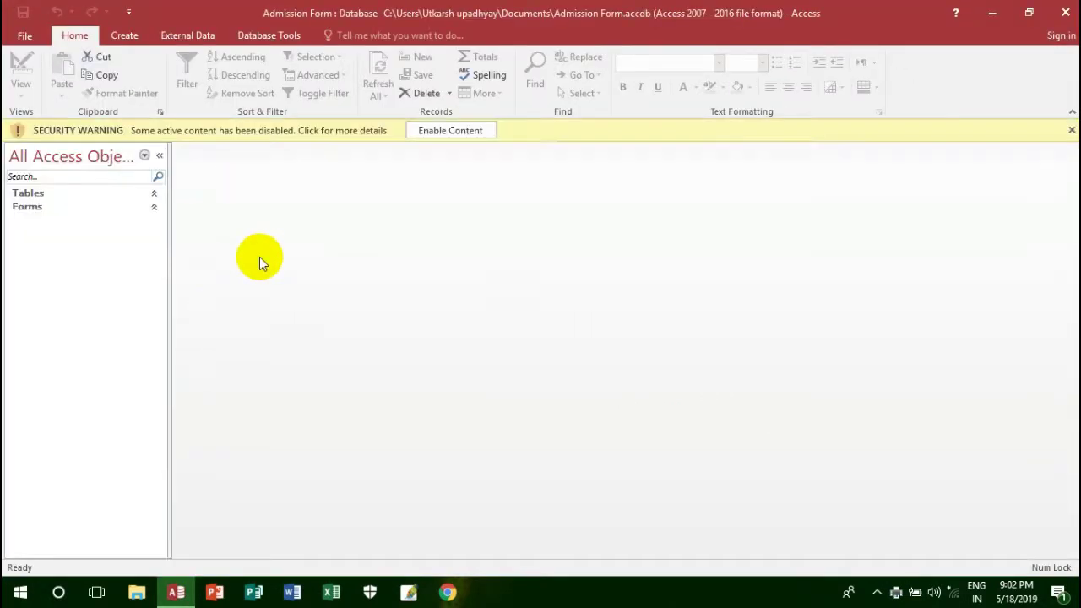
pyautogui.click(453, 137)
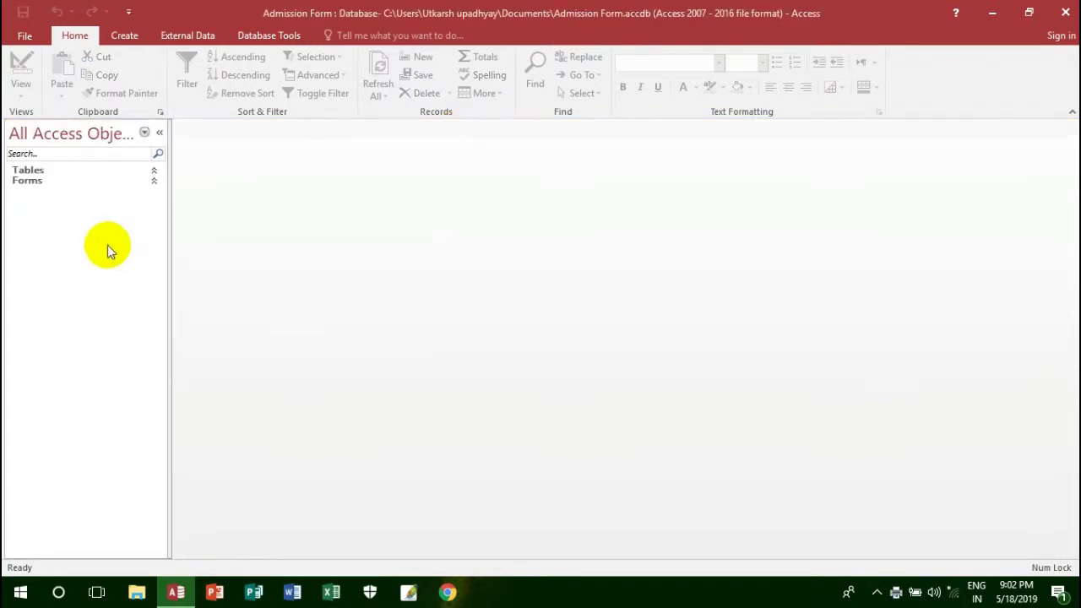
pyautogui.doubleClick(66, 226)
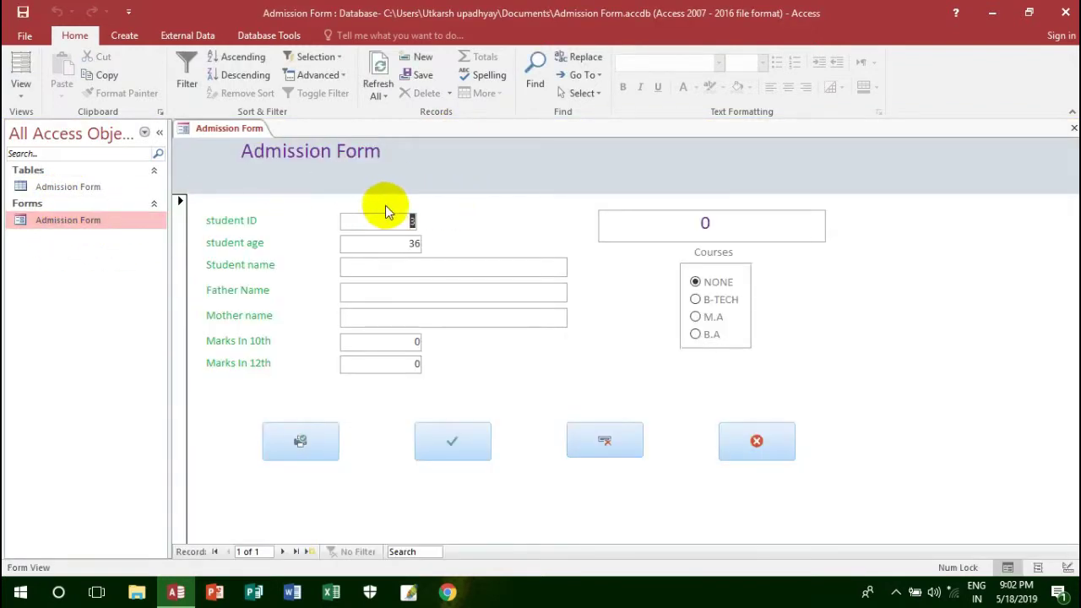
pyautogui.doubleClick(415, 243)
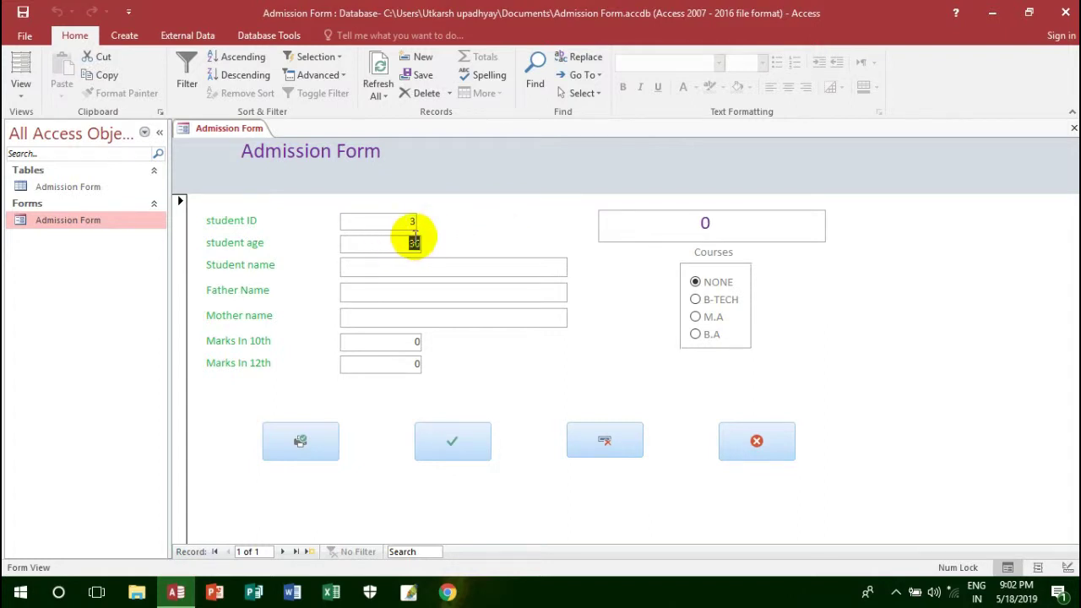
pyautogui.moveTo(511, 7)
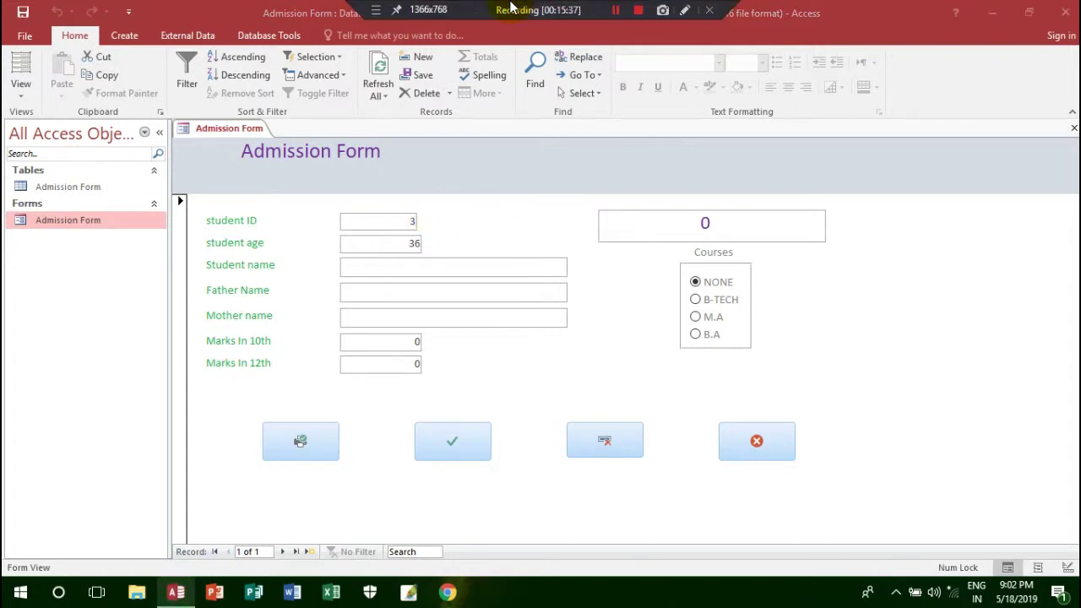
pyautogui.click(684, 12)
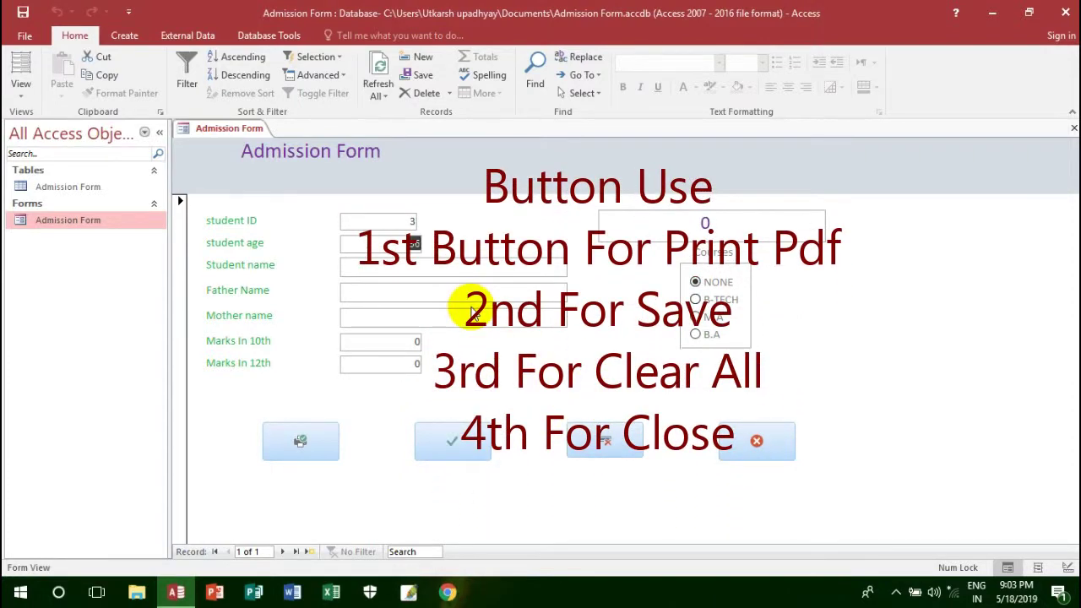
# Step: Delete the record with student age 36 using the form's delete-record button and confirm the deletion
pyautogui.click(609, 435)
pyautogui.click(518, 348)
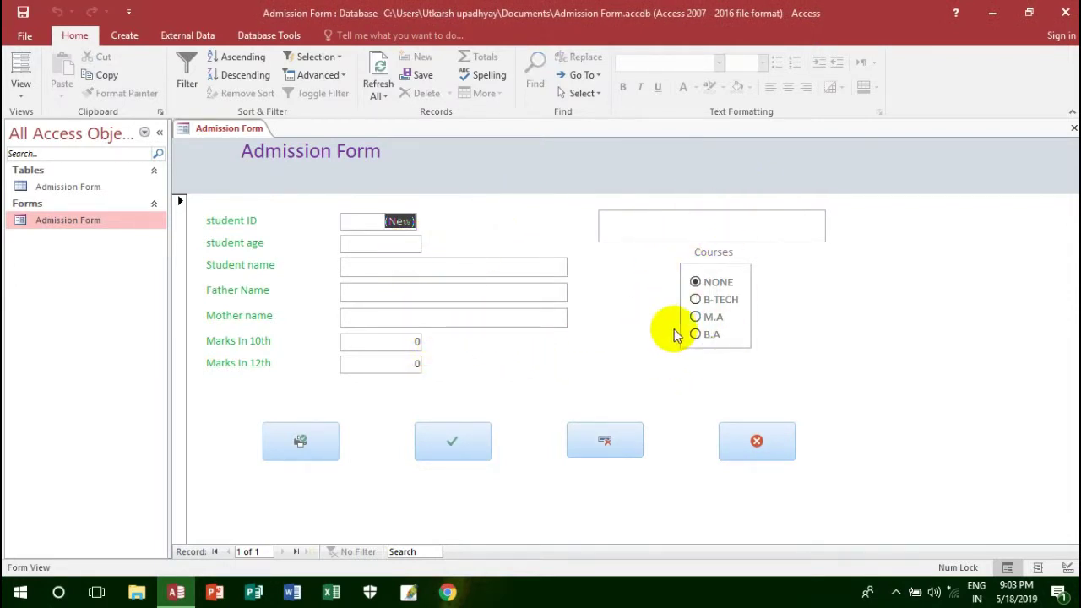
# Step: Test the Courses option group on the blank record by choosing B-TECH and switching back to NONE
pyautogui.click(697, 285)
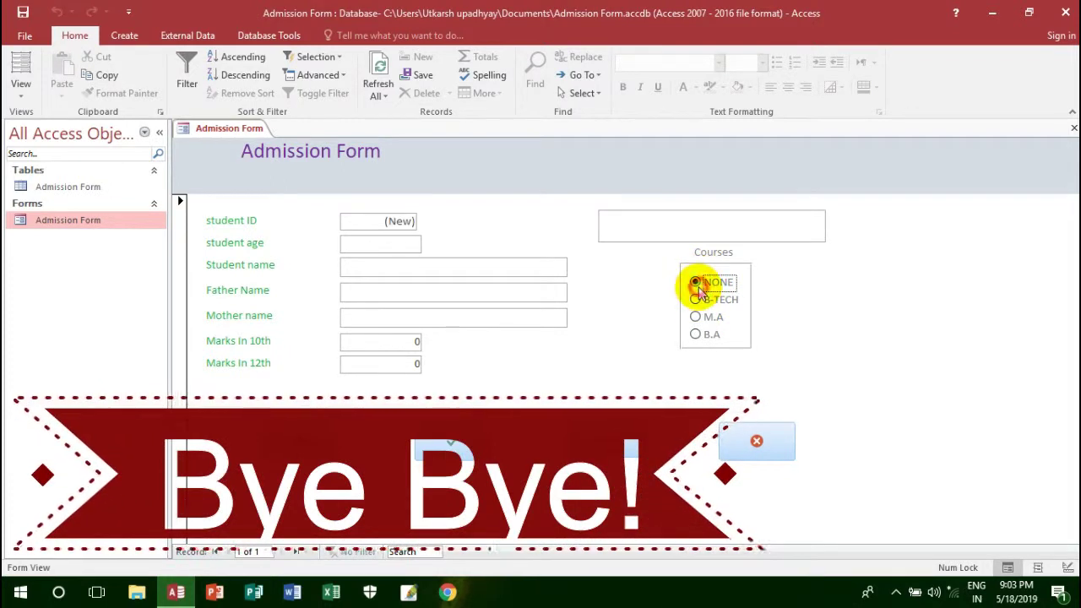
pyautogui.click(701, 300)
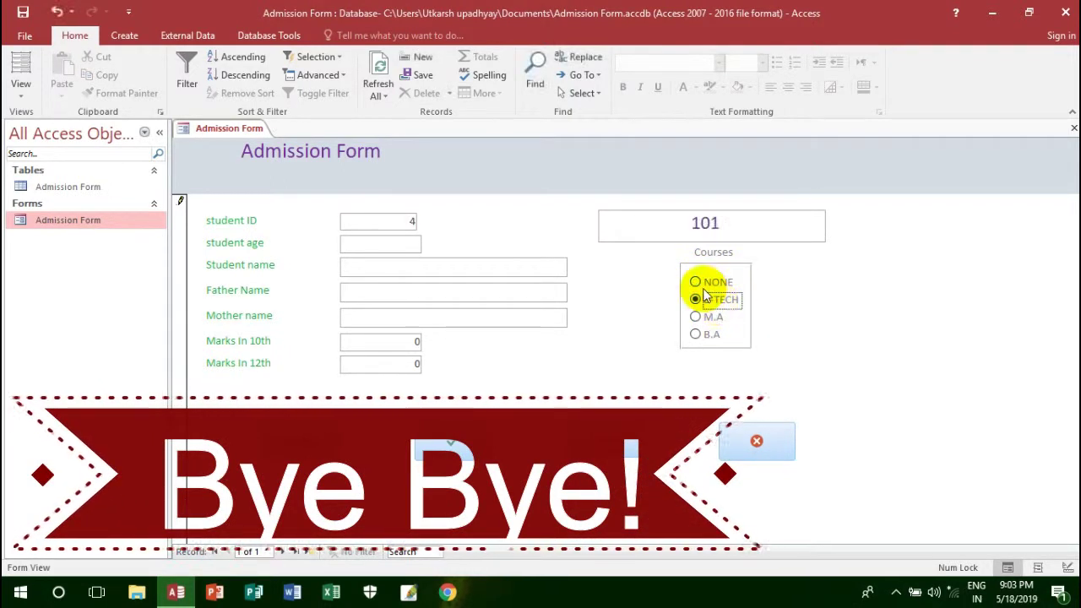
pyautogui.click(696, 282)
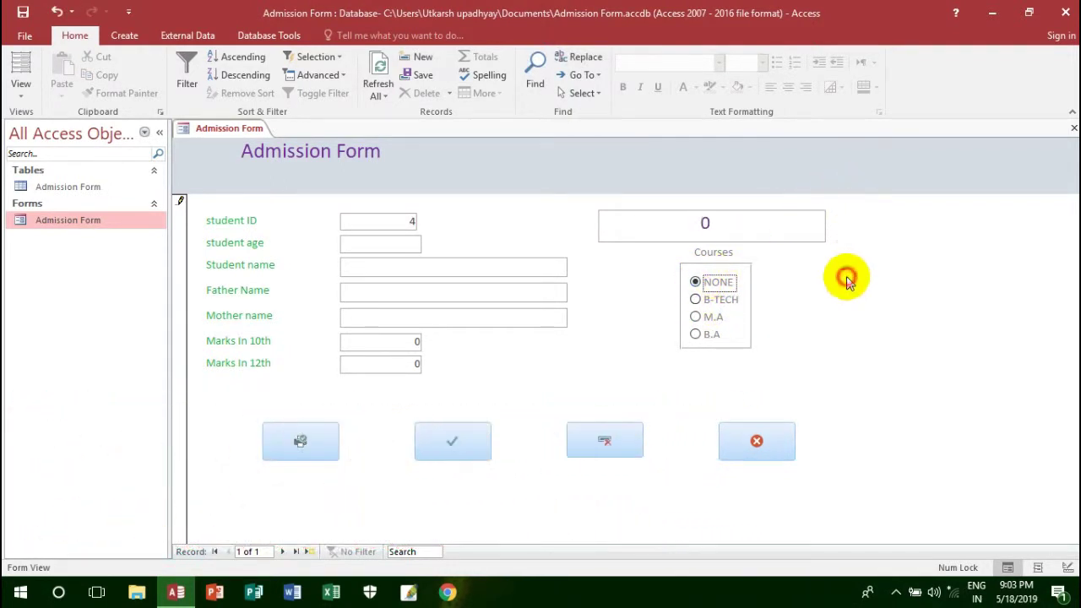